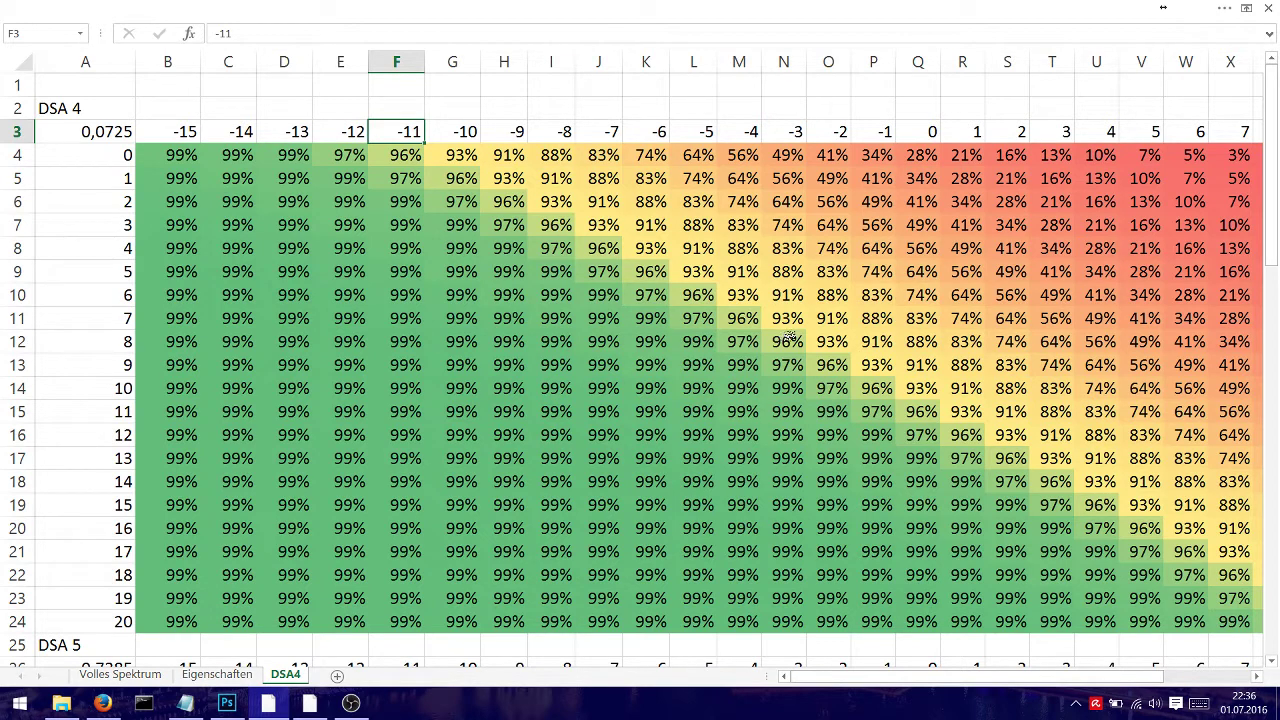
Examine the DSA 4 table's row labels 0 to 20, its column headers from -15 to 5, and the percentages in column B
left_click(192, 163)
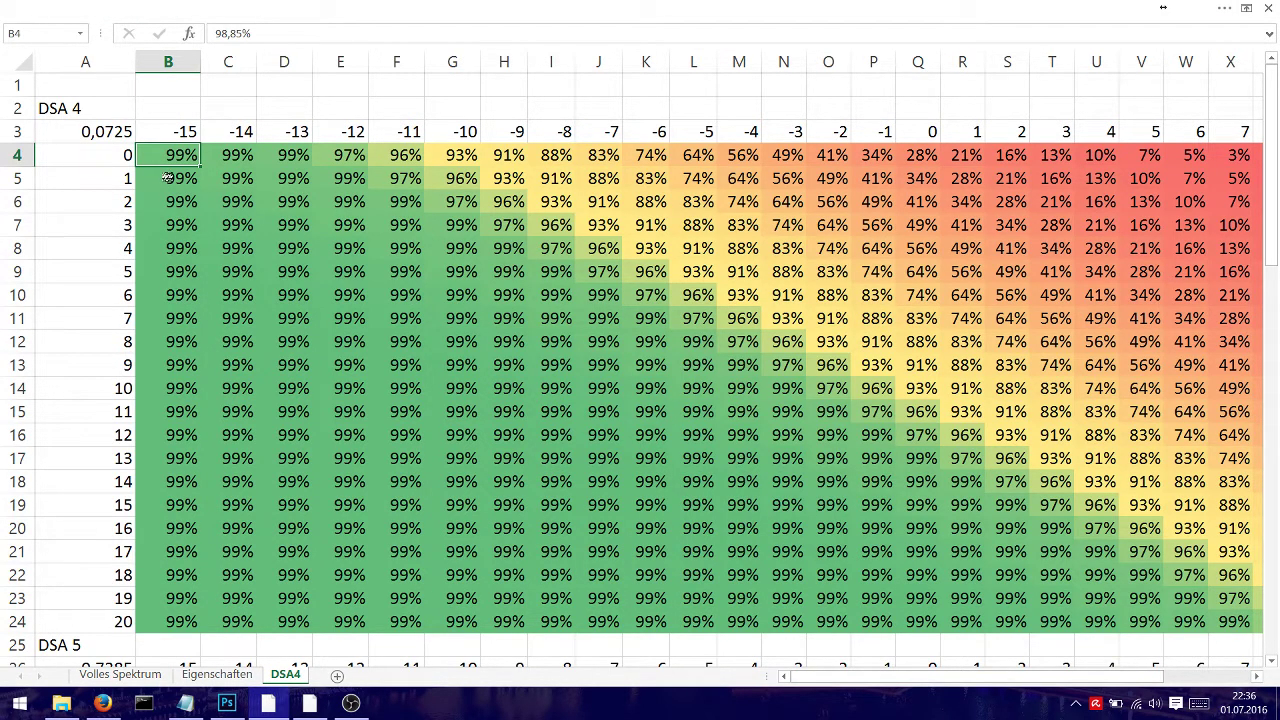
left_click_drag(110, 155, 100, 598)
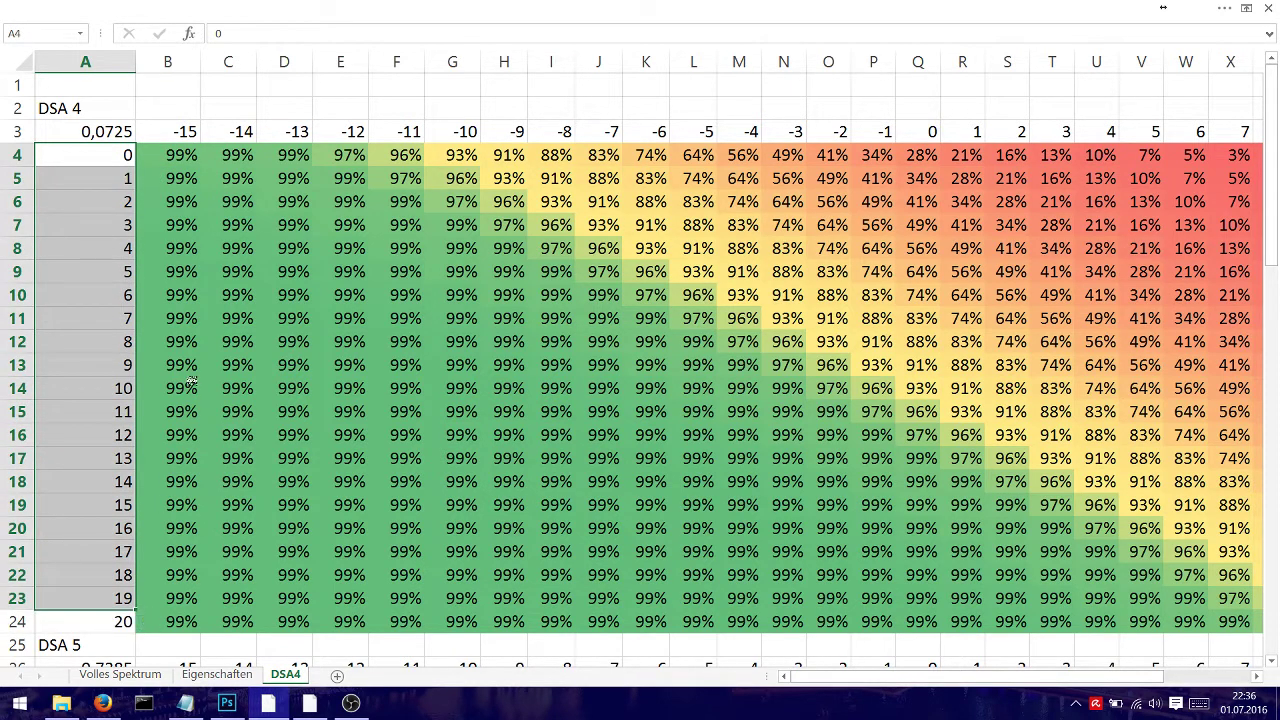
left_click(160, 175)
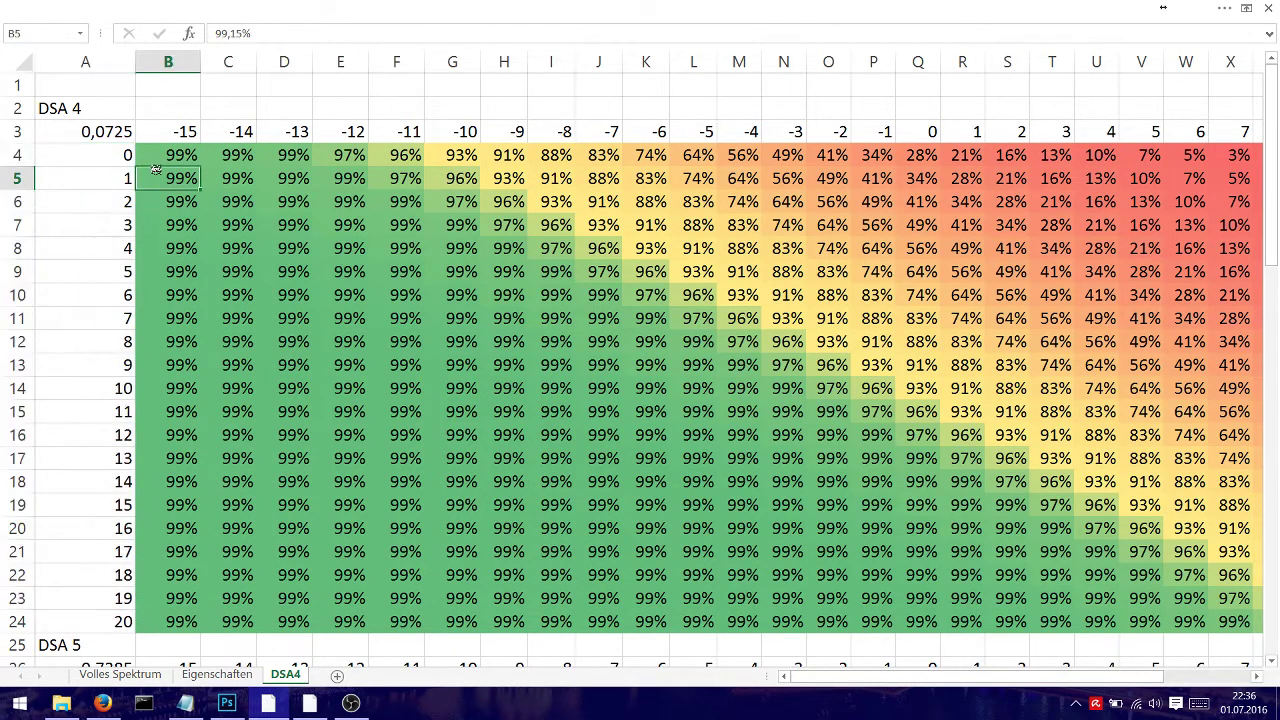
left_click_drag(165, 134, 1145, 138)
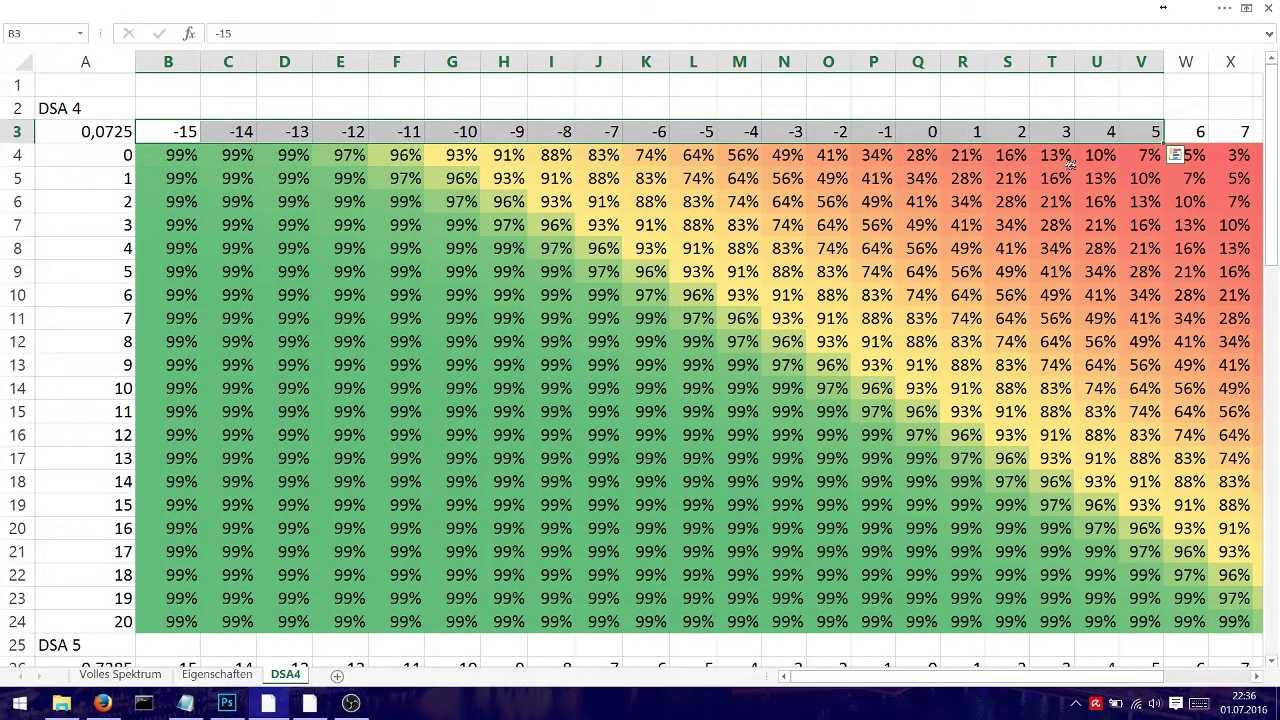
left_click(240, 383)
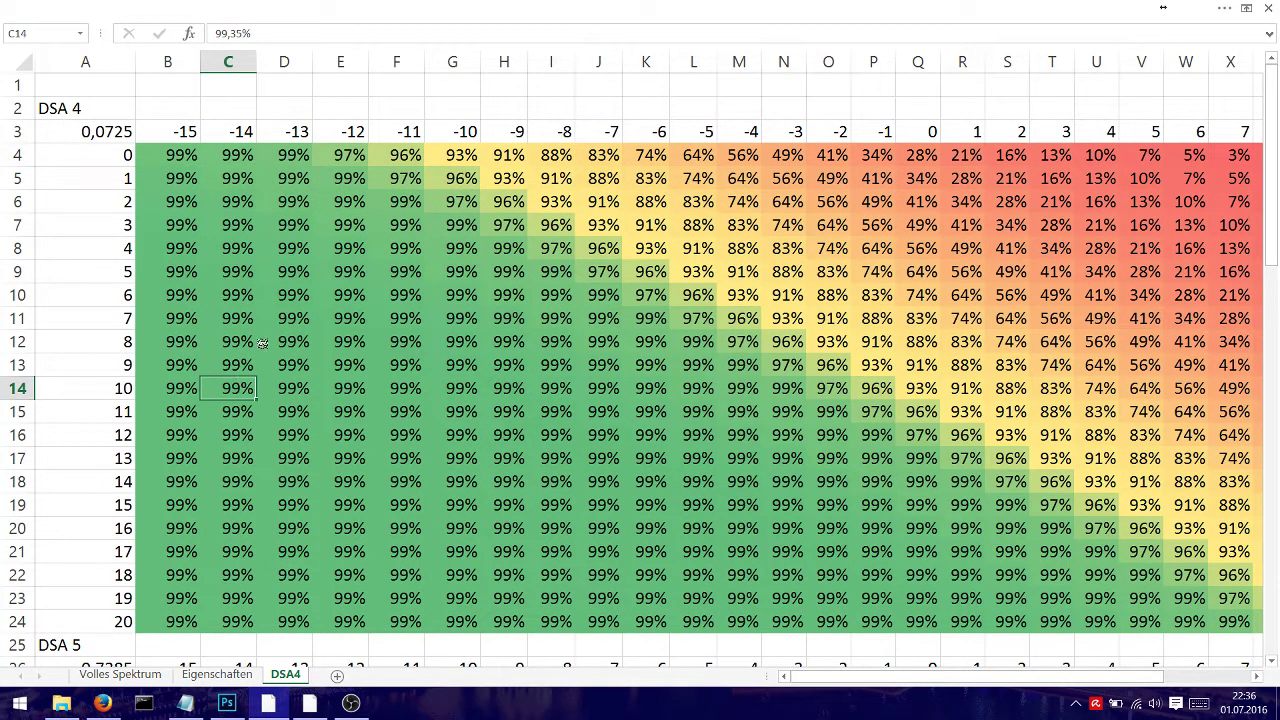
left_click(118, 622)
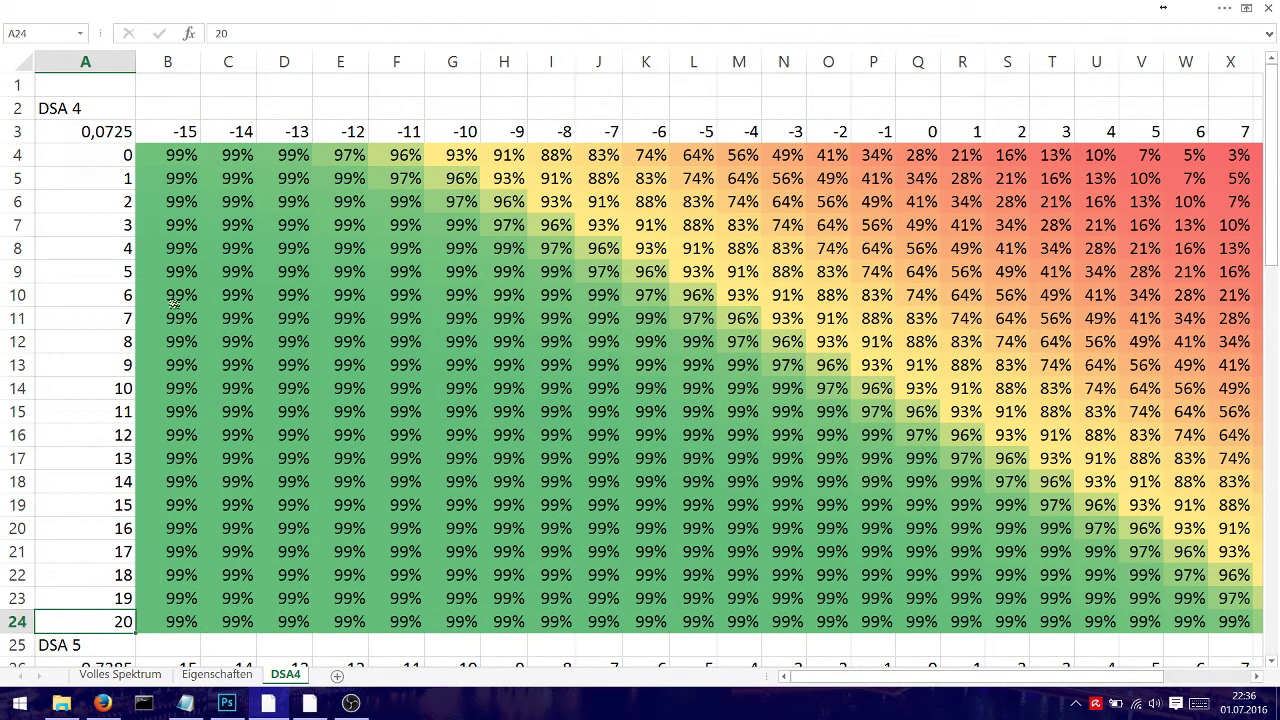
left_click(175, 155)
left_click(190, 125)
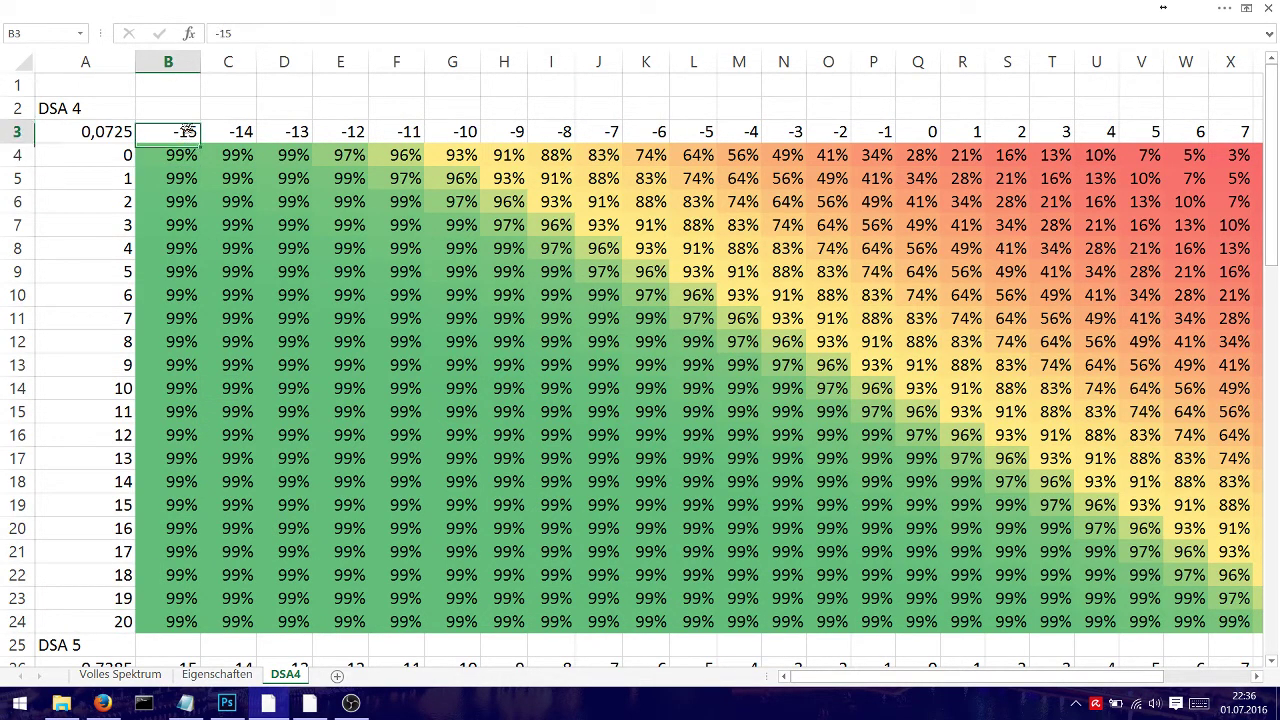
left_click(182, 628)
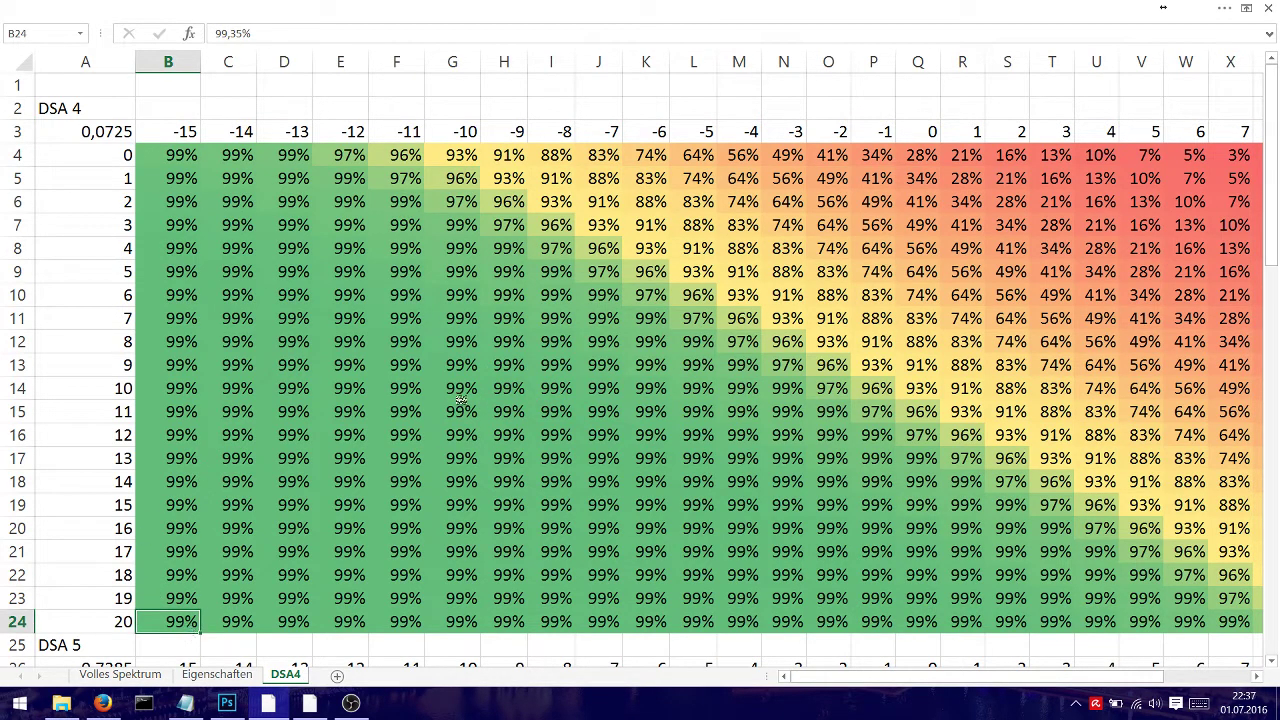
Examine the DSA 4 percentage for row label 0 under header 7, and the percentages along row 7 from column S to AA
left_click(131, 157)
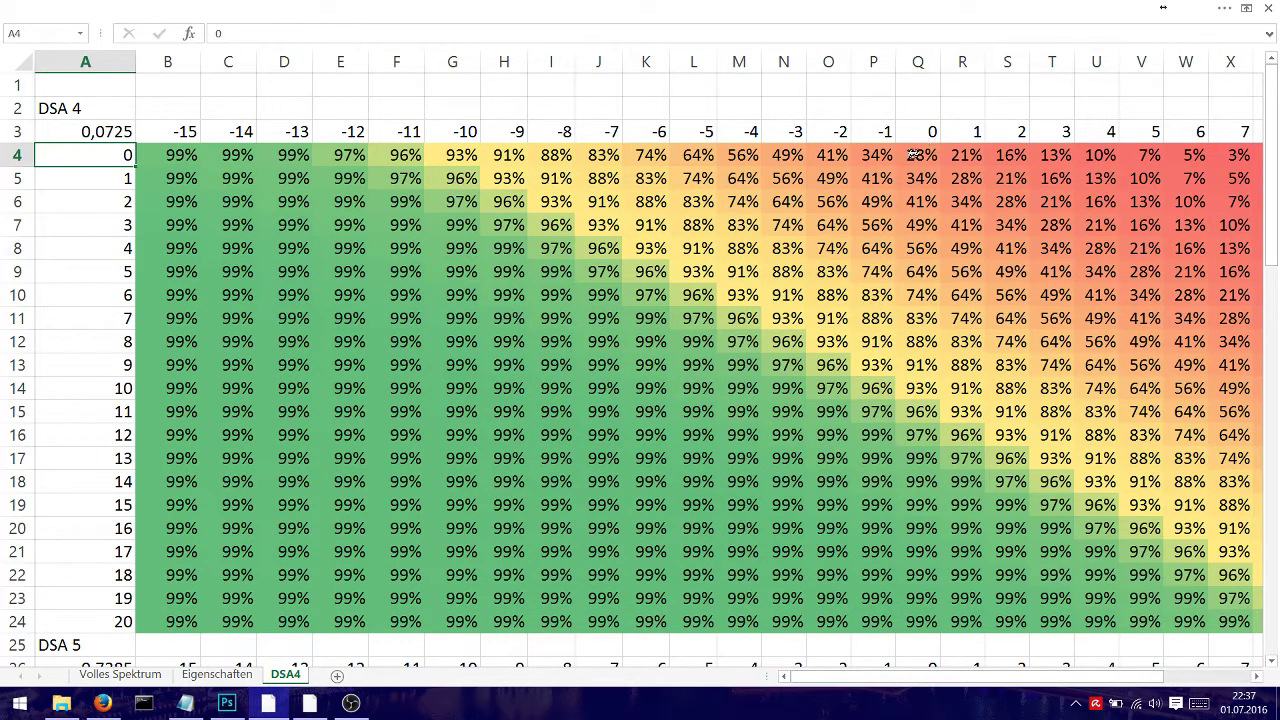
left_click(1238, 138)
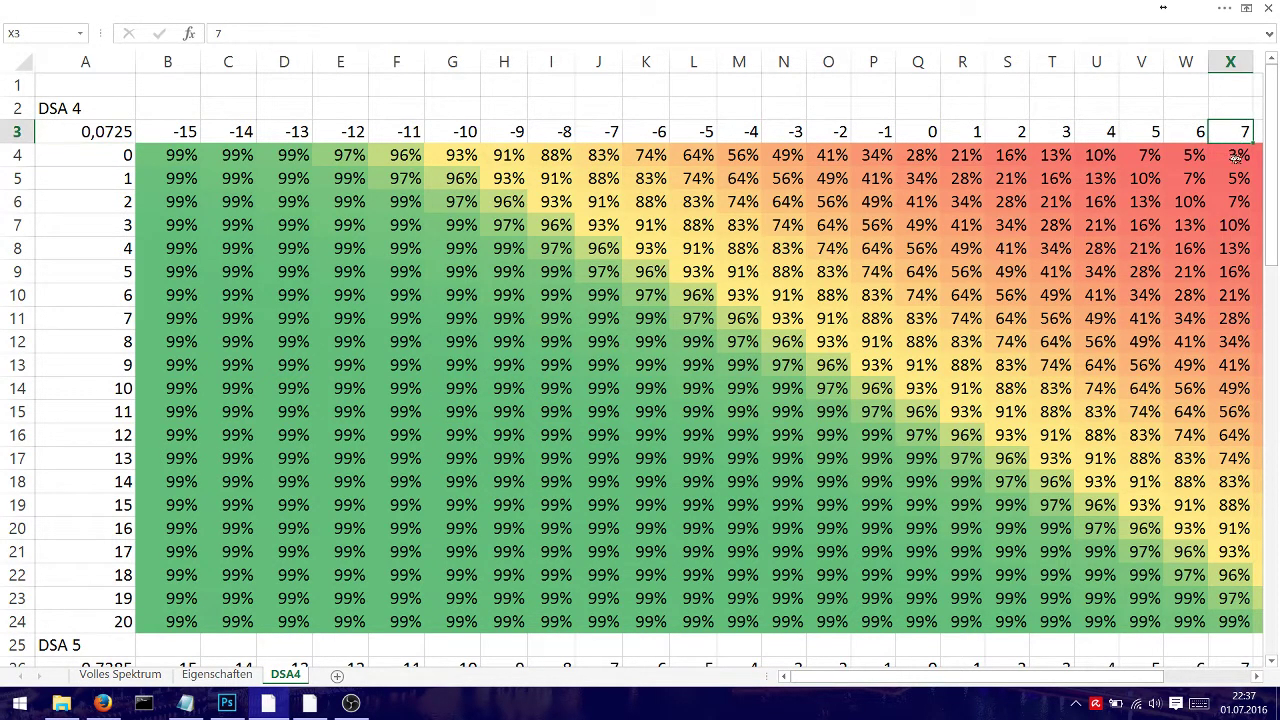
left_click(1236, 157)
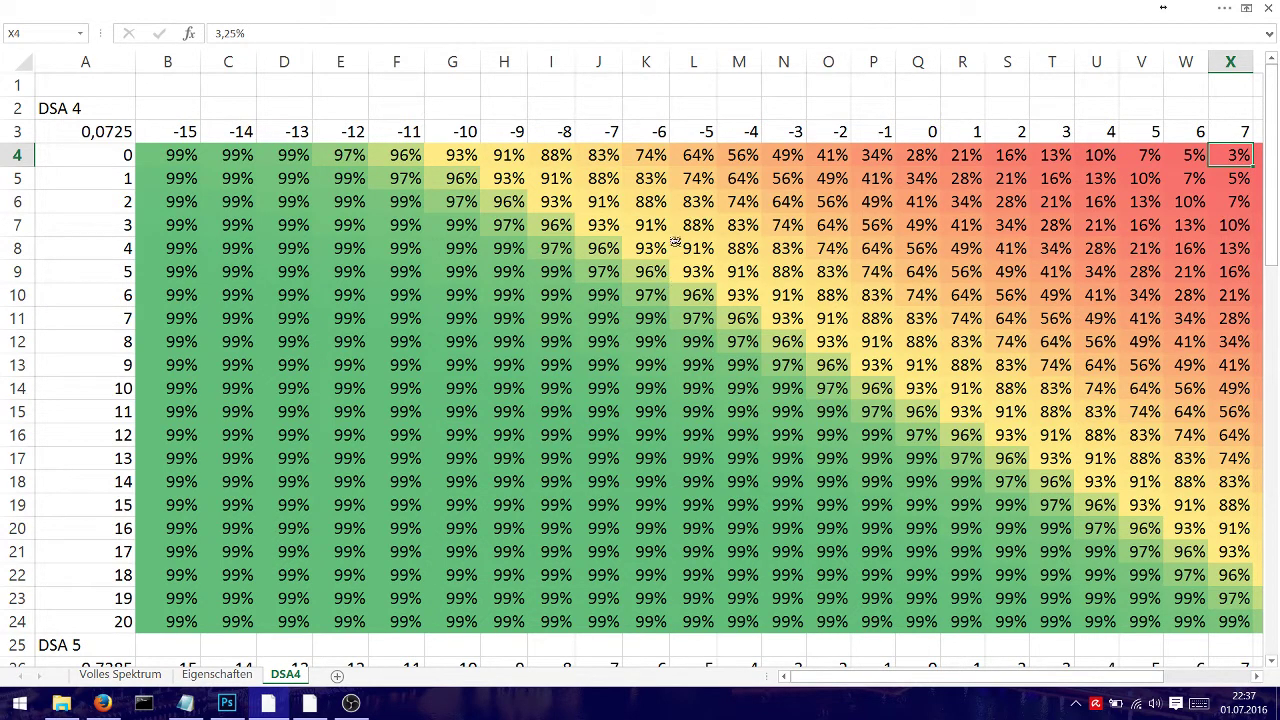
left_click(1008, 224)
key("Right")
key("Right")
key("Right")
key("Right")
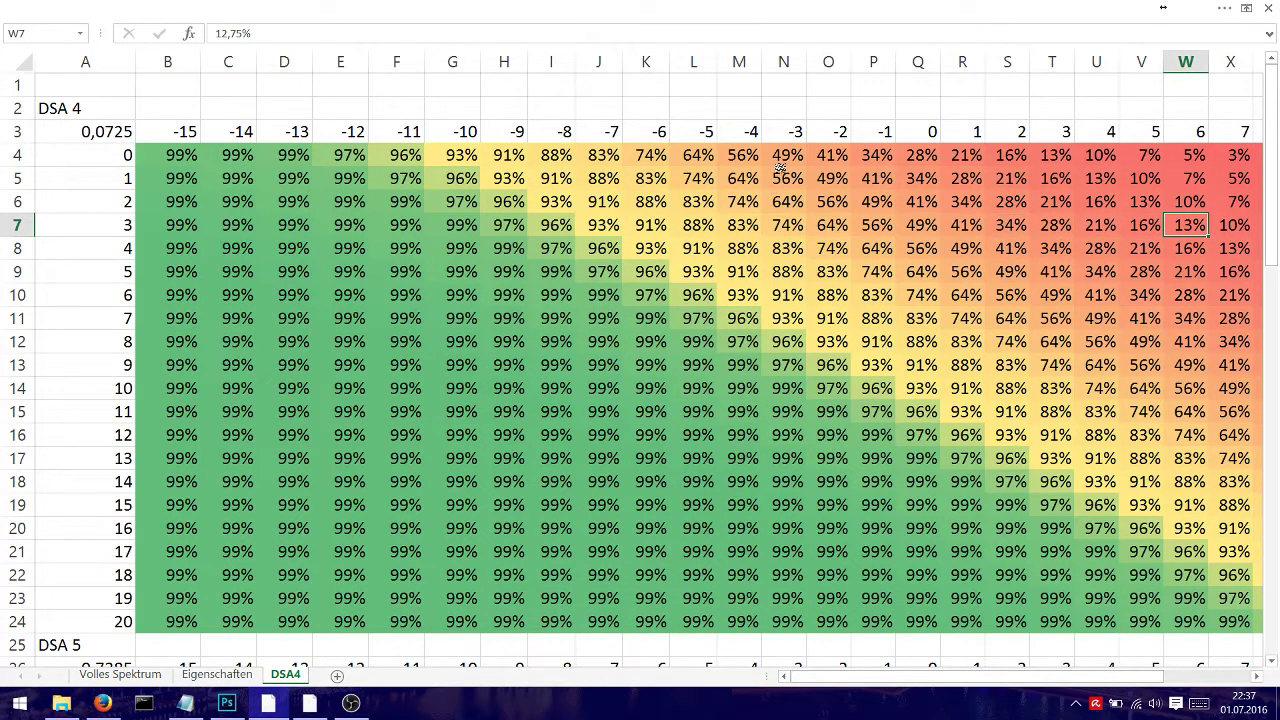
key("Right")
key("Right")
key("Right")
key("Right")
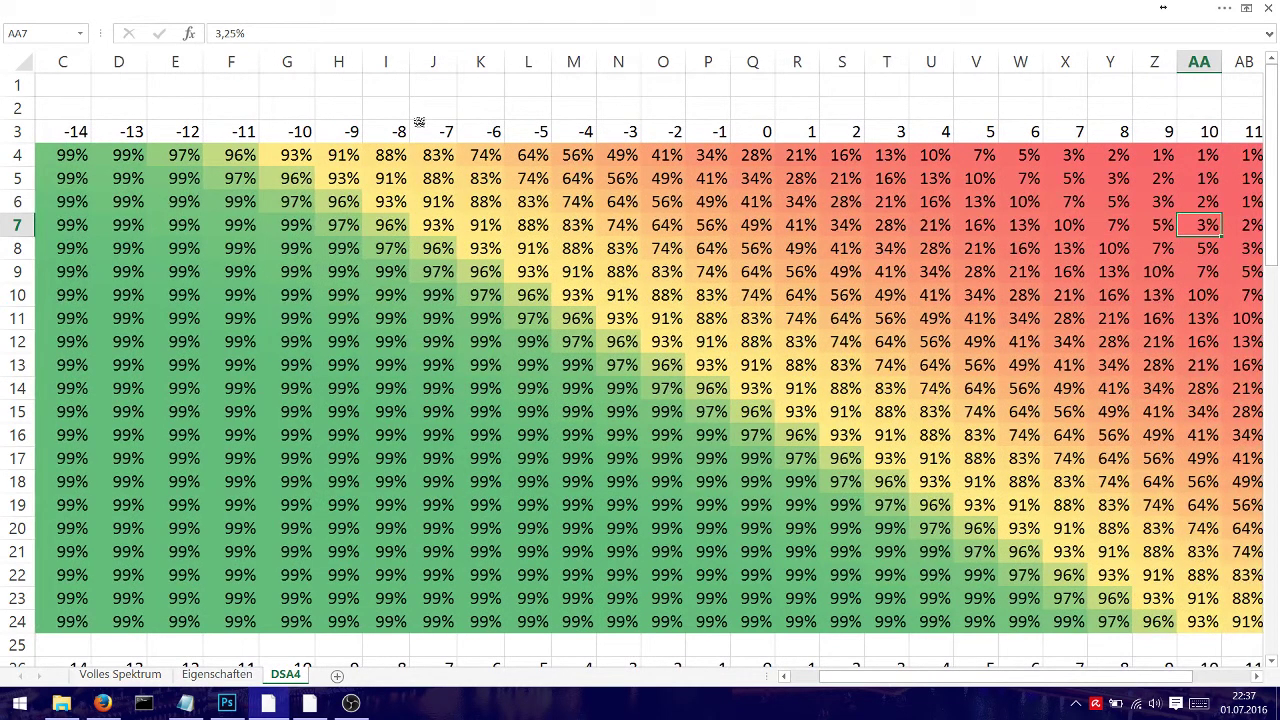
Trace the DSA 4 column headers in row 3 from -1 up to 13
left_click(705, 130)
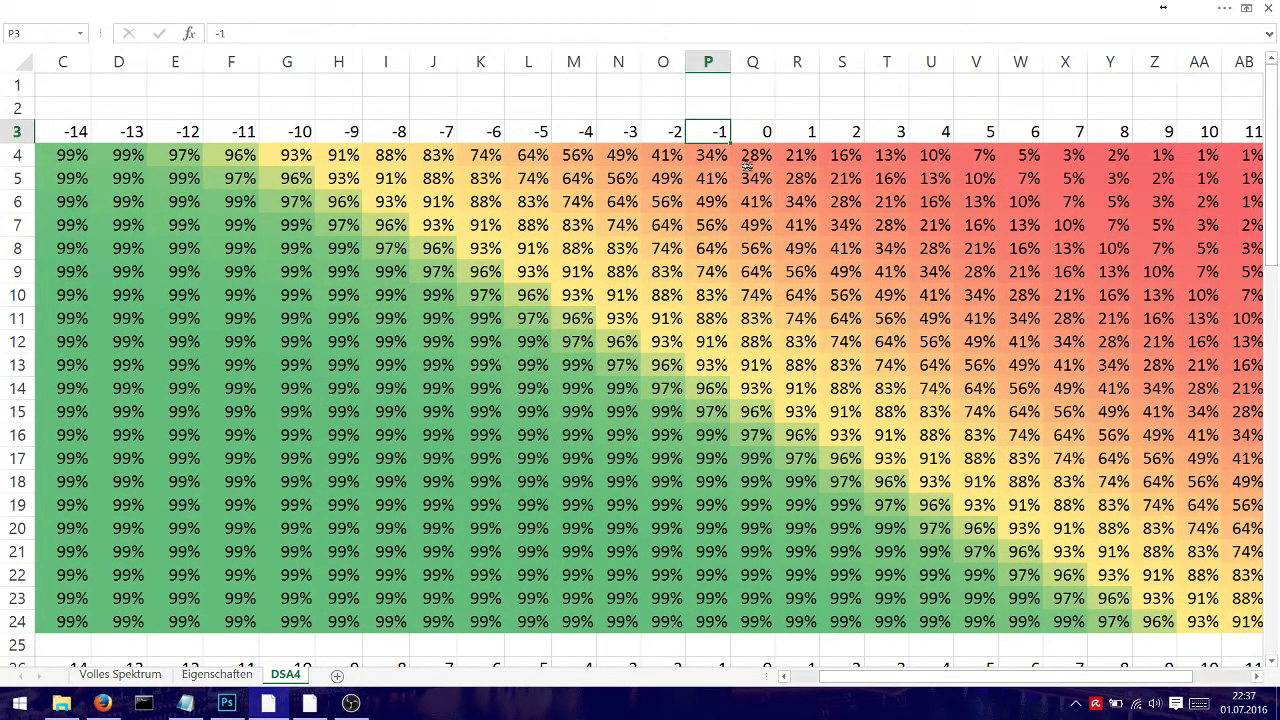
key("Right")
key("Right")
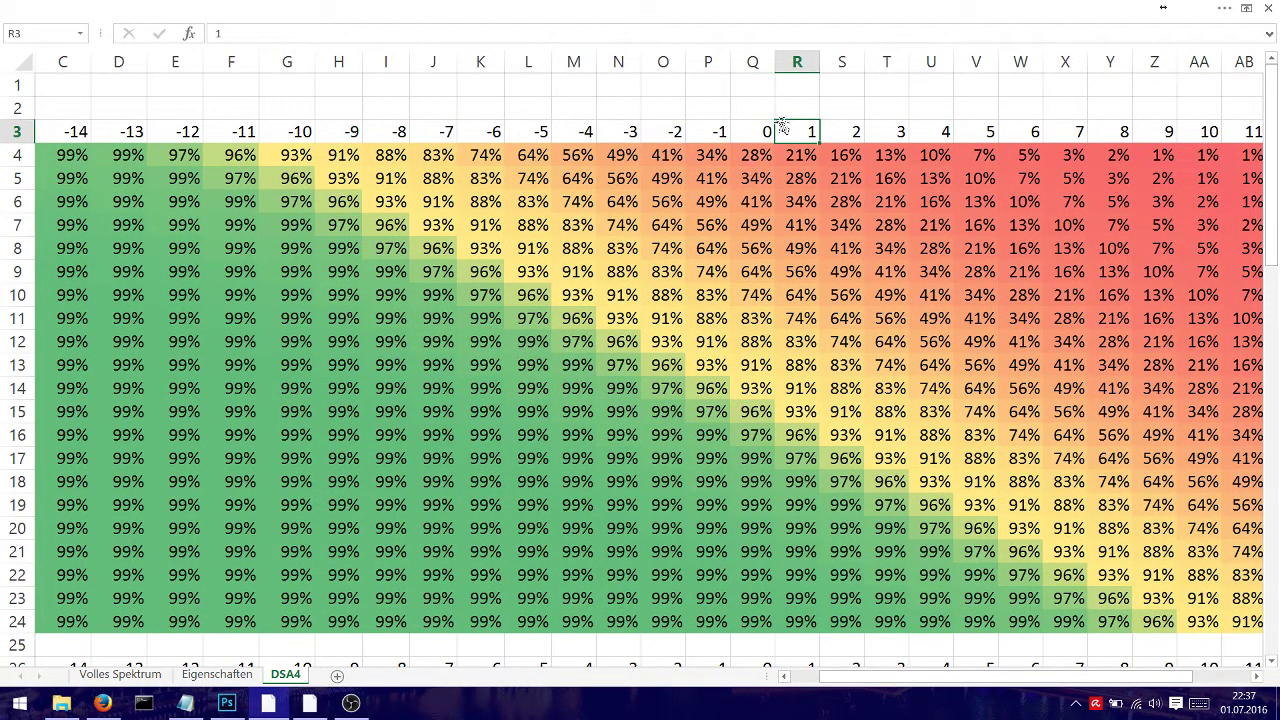
key("Right")
key("Right")
key("Right")
key("Right")
key("Right")
key("Right")
key("Right")
key("Right")
key("Right")
key("Right")
key("Right")
key("Right")
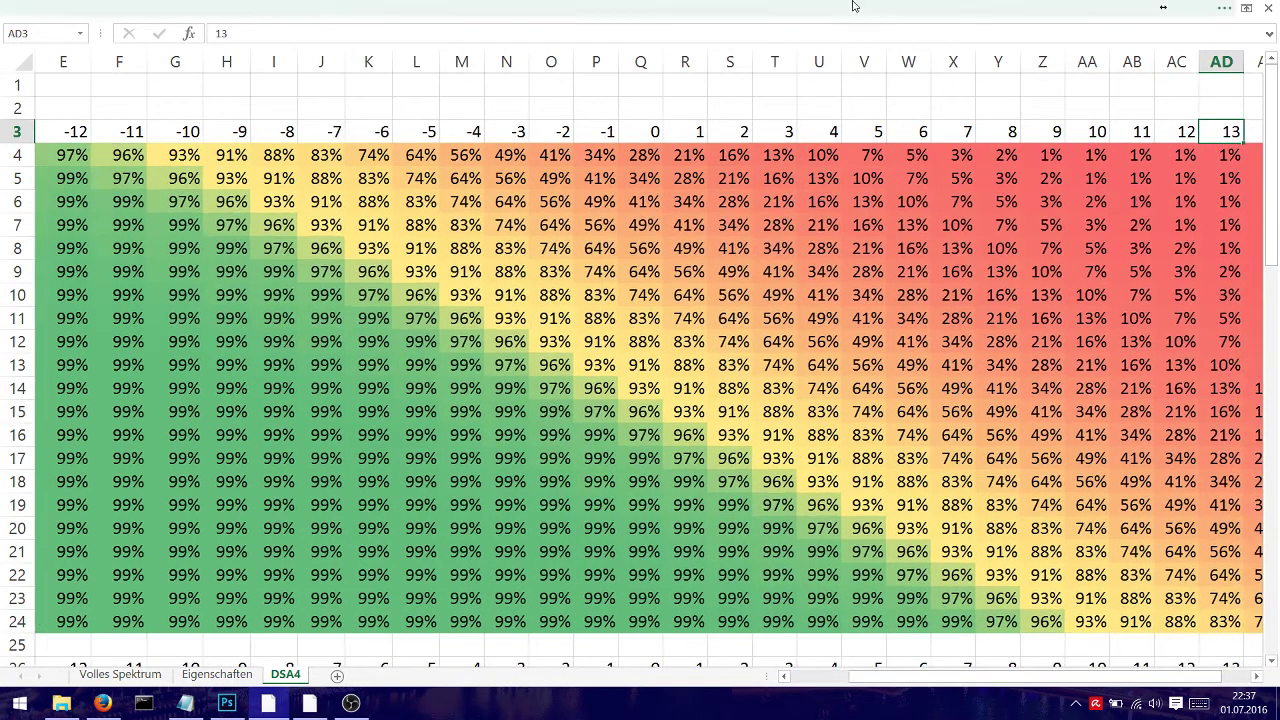
Trace the DSA 4 column headers back from 13 to the table's start, ending at row label 3 in A7
key("Left")
key("Left")
key("Left")
key("Left")
key("Left")
key("Left")
key("Left")
key("Left")
key("Left")
key("Left")
key("Left")
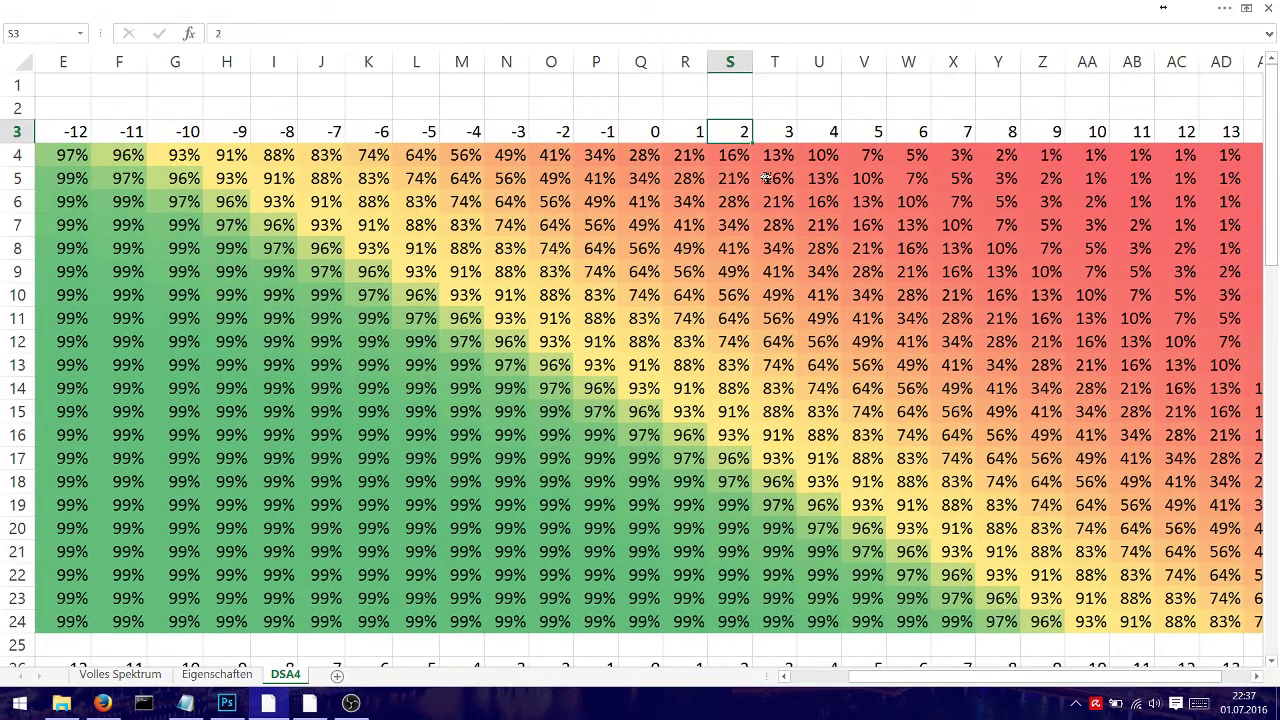
key("Left")
key("Left")
key("Left")
key("Left")
key("Left")
key("Left")
key("Left")
key("Left")
key("Left")
key("Left")
key("Left")
key("Left")
key("Left")
key("Left")
key("Left")
key("Left")
key("Left")
key("Left")
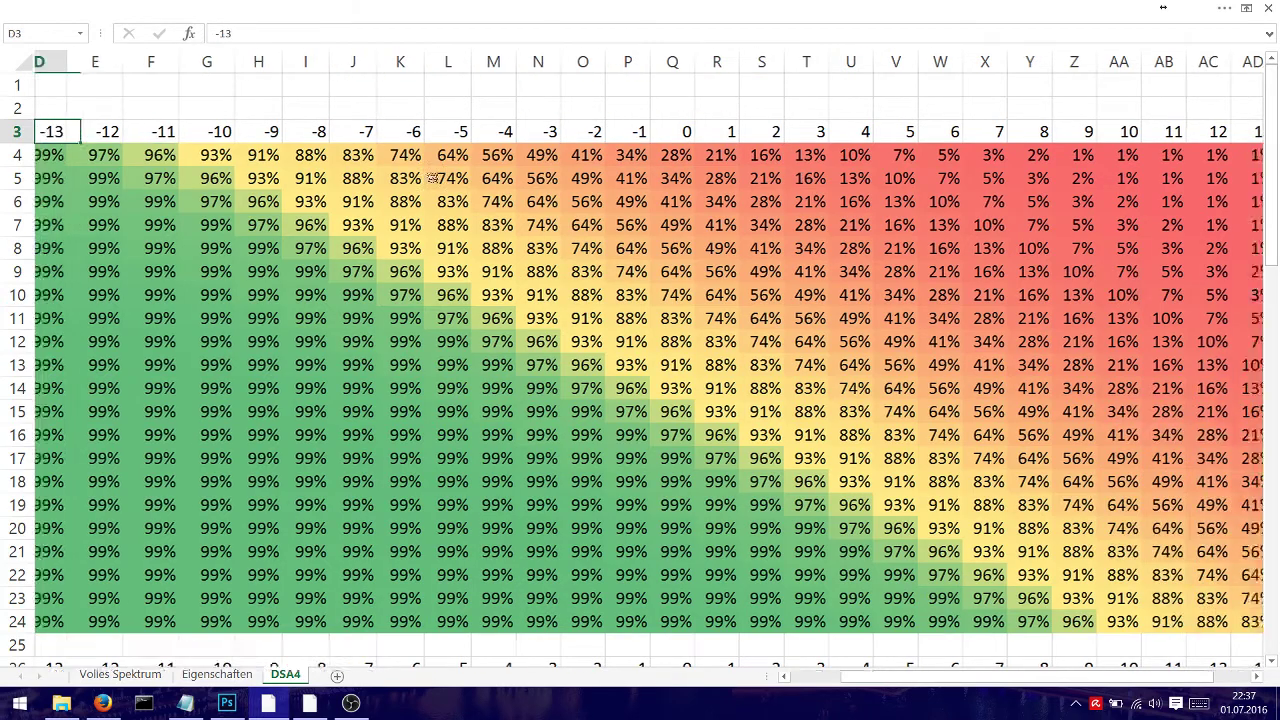
key("Down")
key("Down")
key("Down")
key("Down")
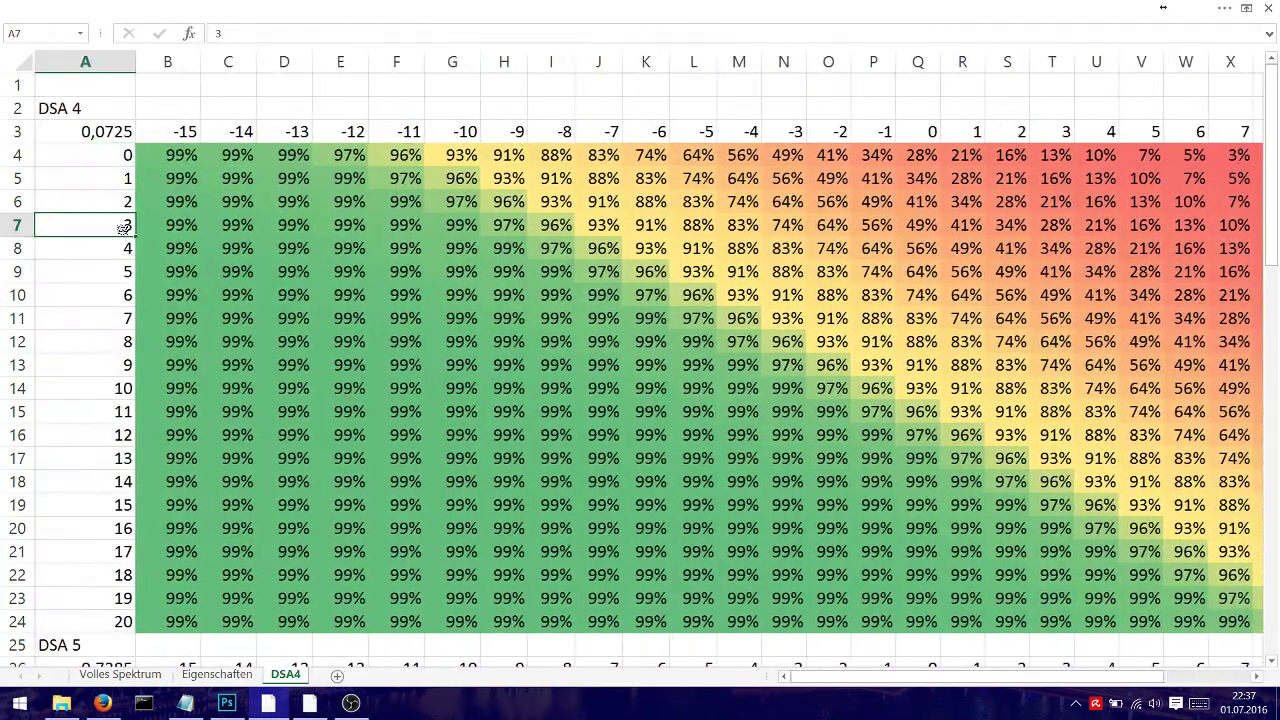
Inspect the DSA 4 column headers from -10 through the last one, and the percentage in AA15
left_click(463, 130)
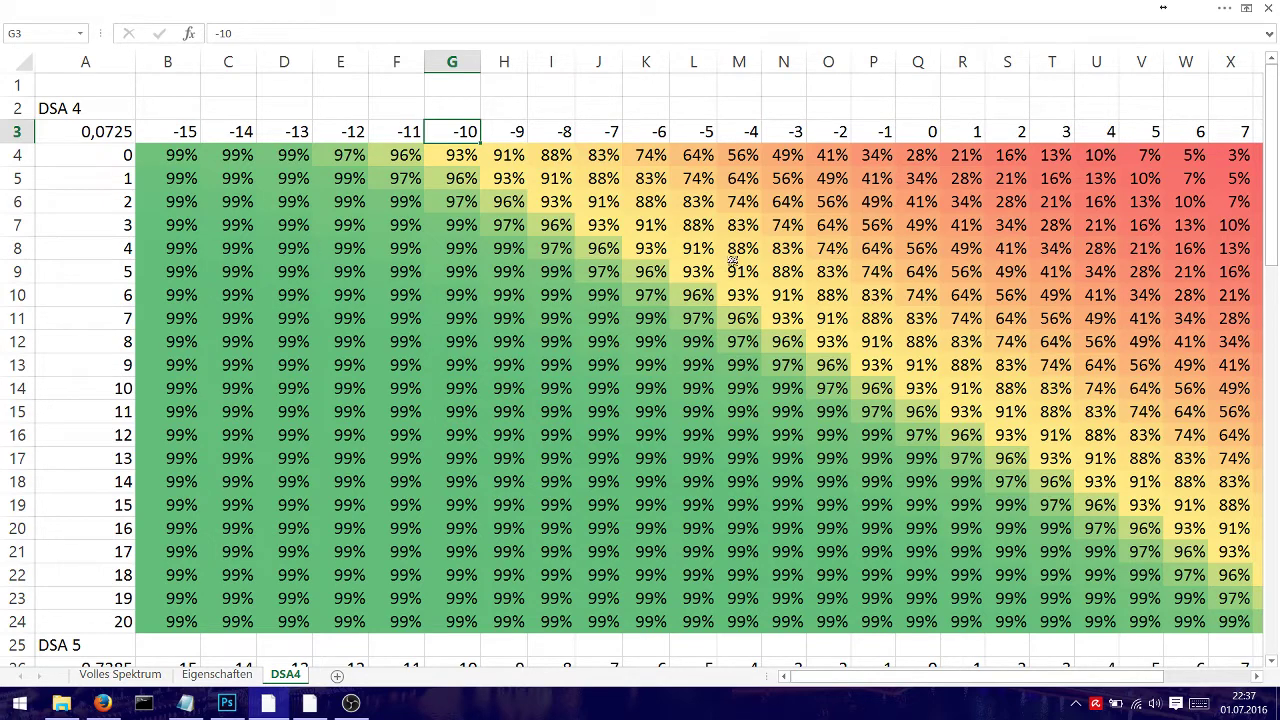
key("ctrl+Right")
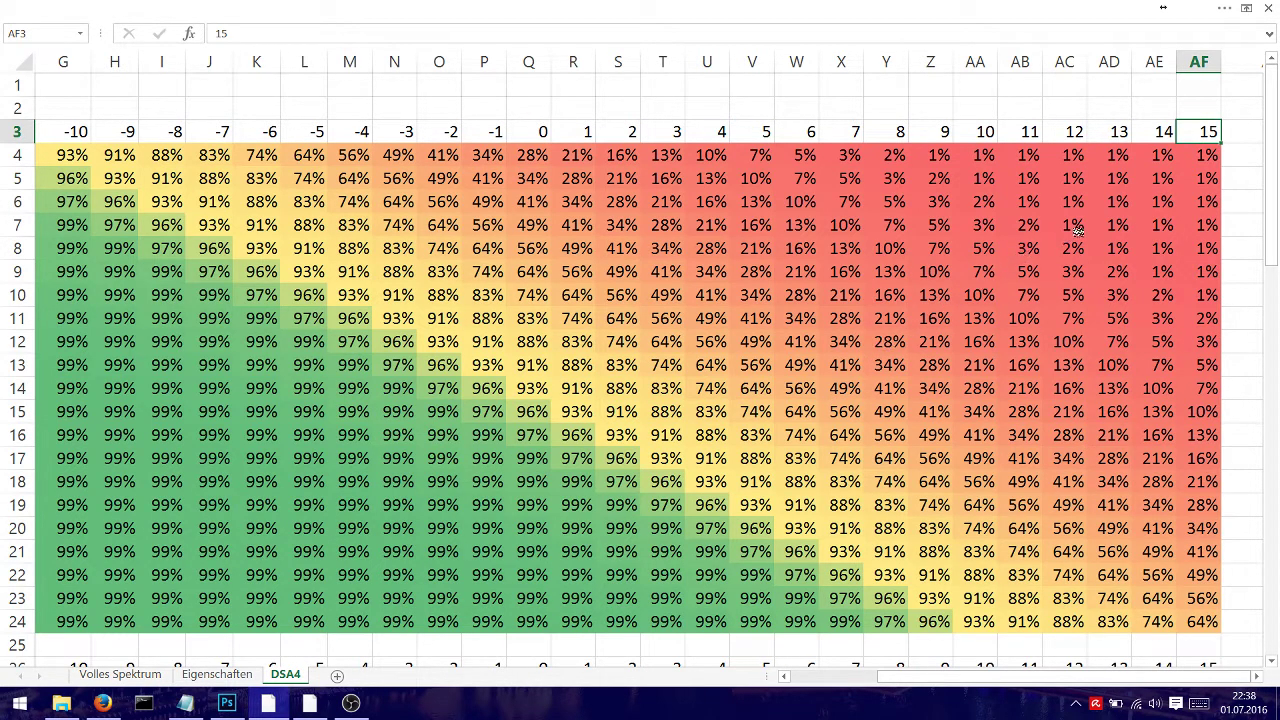
left_click(955, 412)
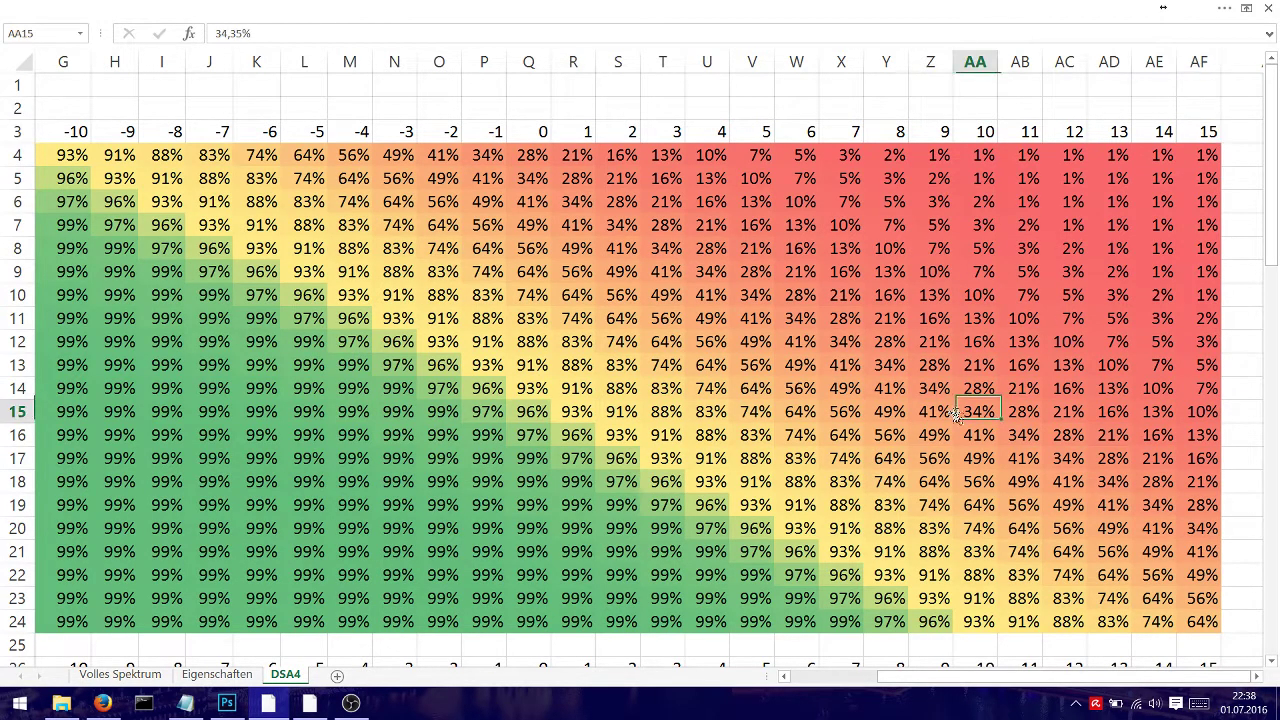
Examine the DSA 5 table across its column headers from -15 to 15, returning to its first column
key("Home")
scroll(907, 460, "down", 4)
scroll(907, 460, "down", 3)
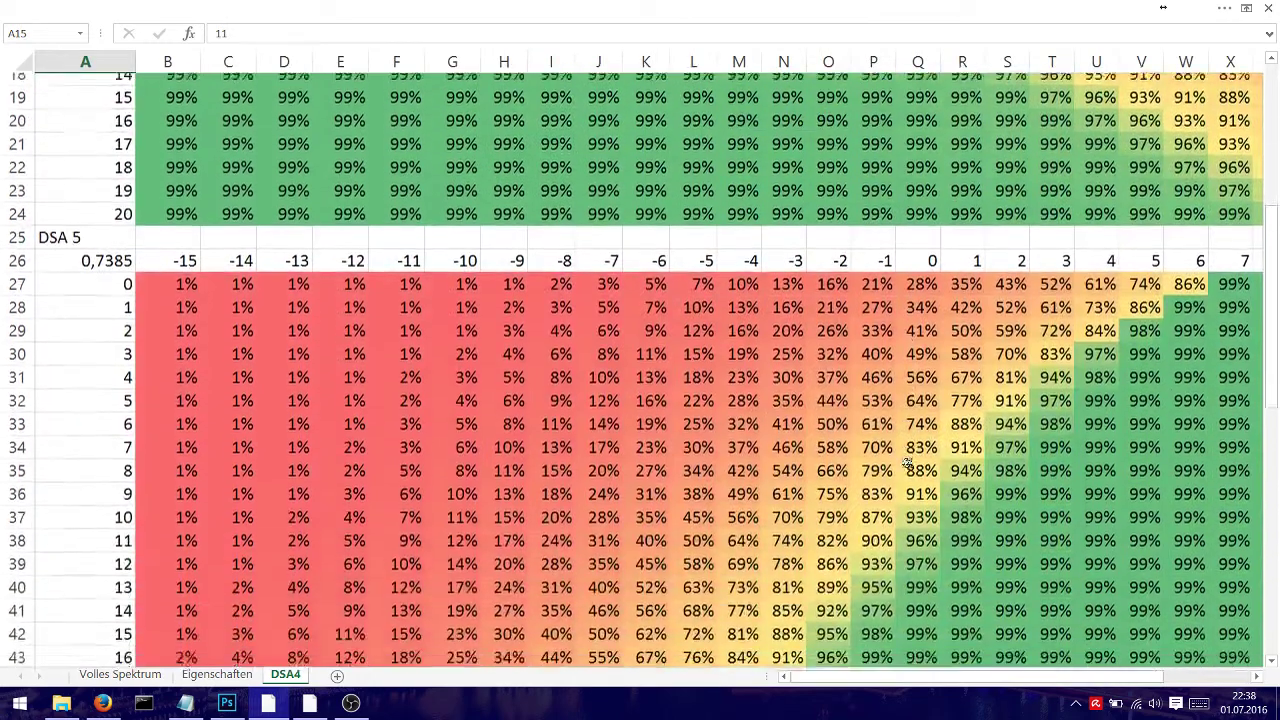
scroll(907, 460, "down", 1)
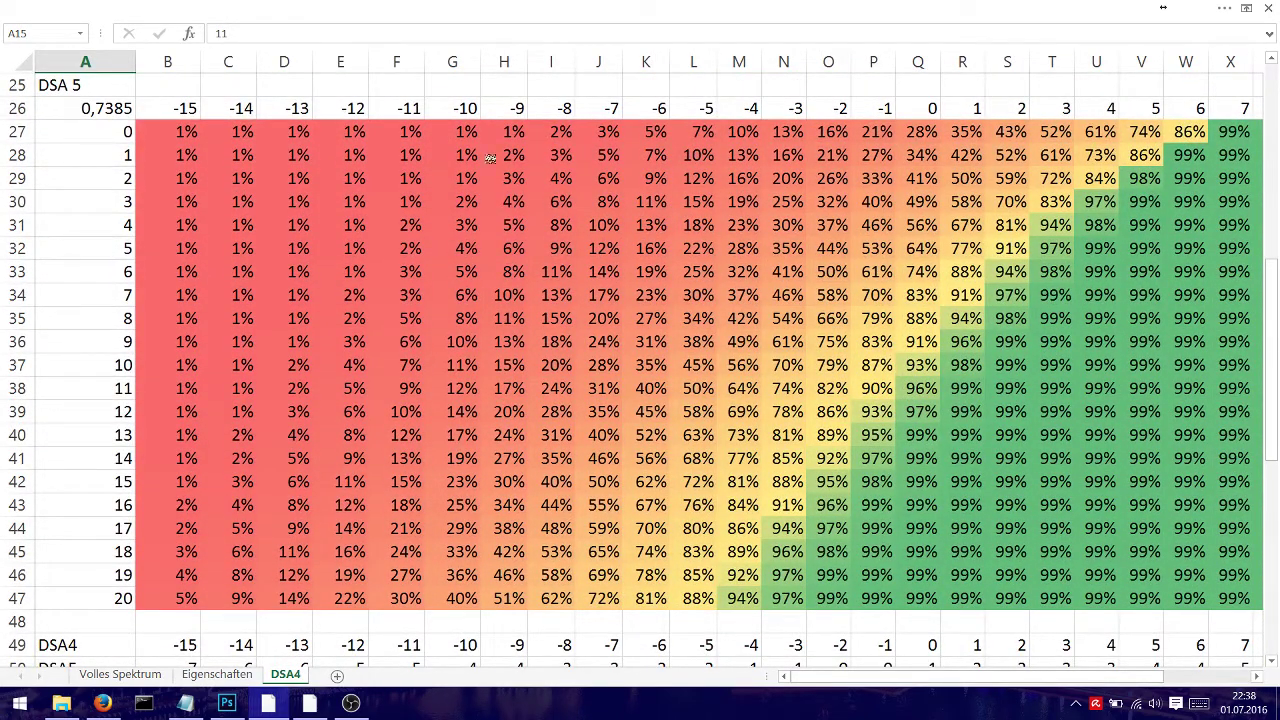
left_click(186, 108)
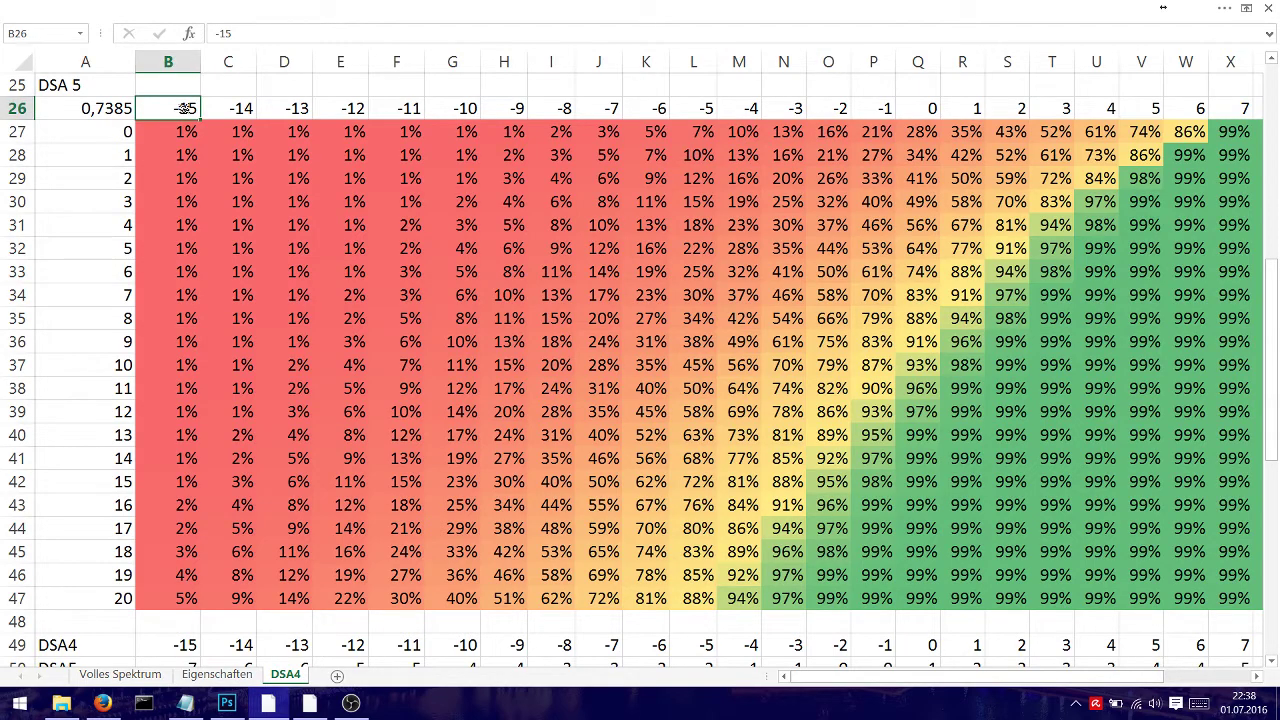
key("ctrl+Right")
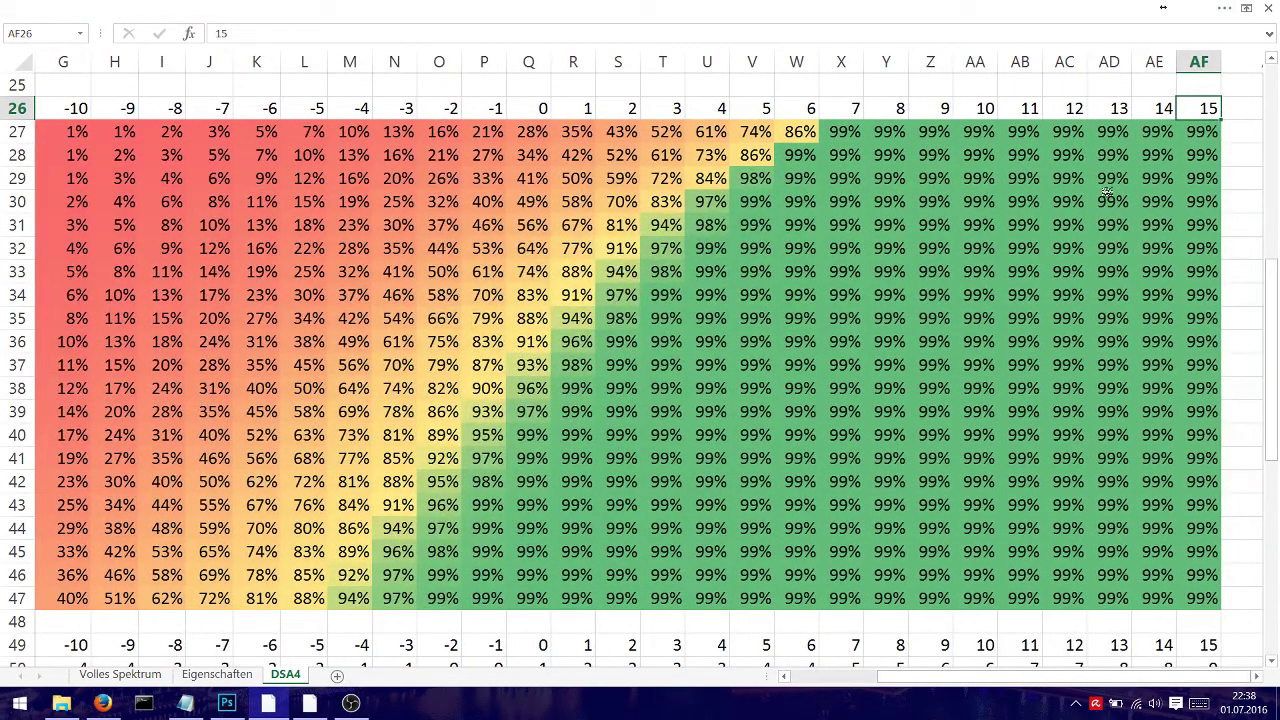
key("Left")
key("ctrl+Left")
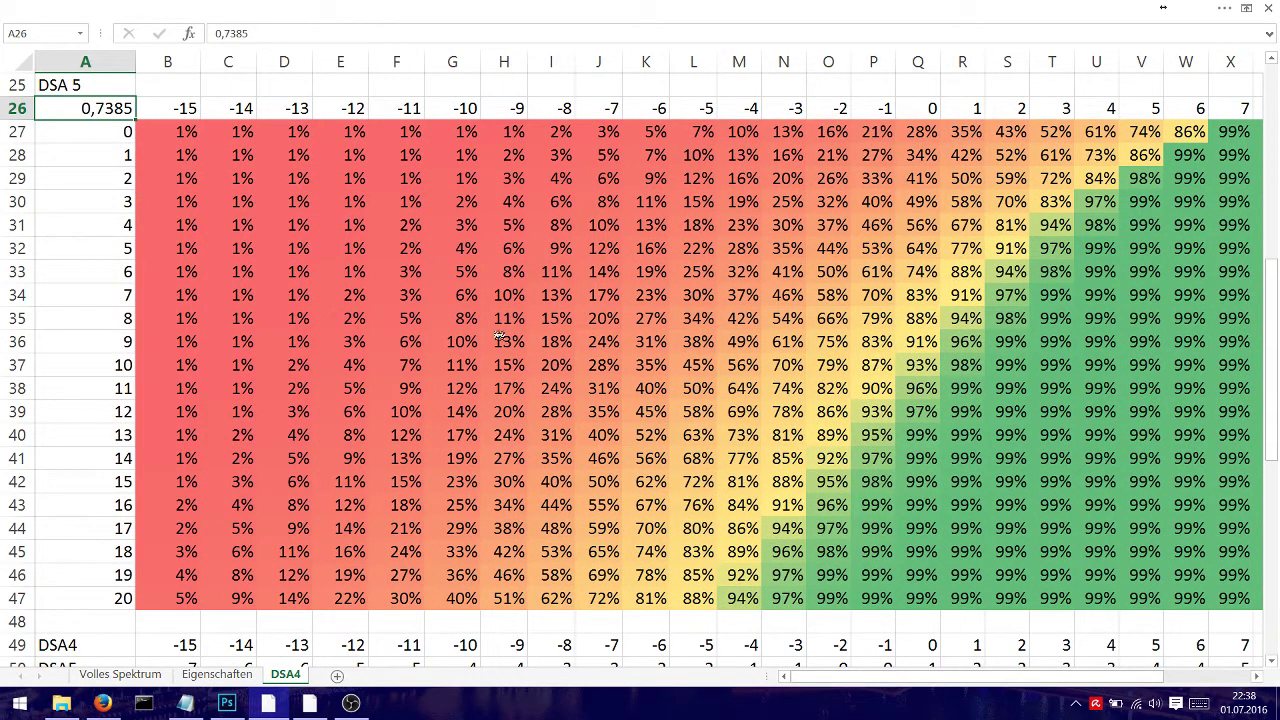
Compare the DSA 4 table with the DSA 5 table, inspecting DSA 5 header -1 and the percentages in R37 and L43
scroll(1068, 222, "up", 8)
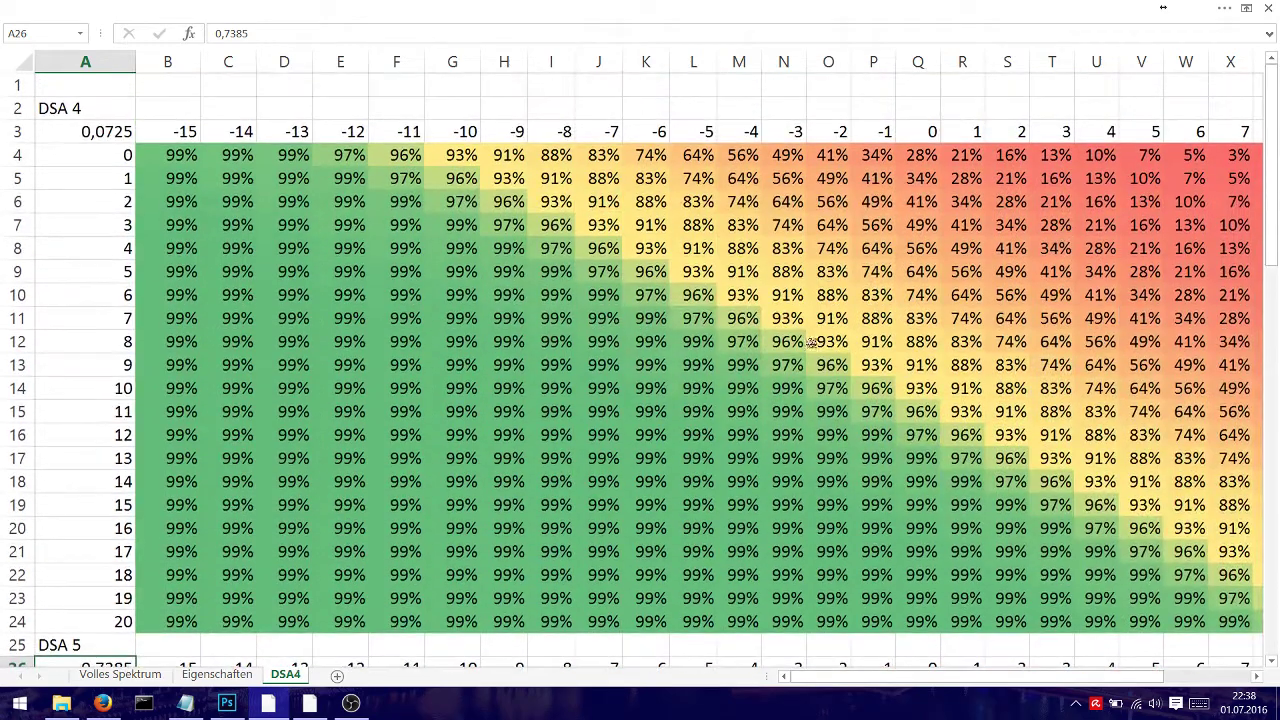
scroll(970, 316, "down", 8)
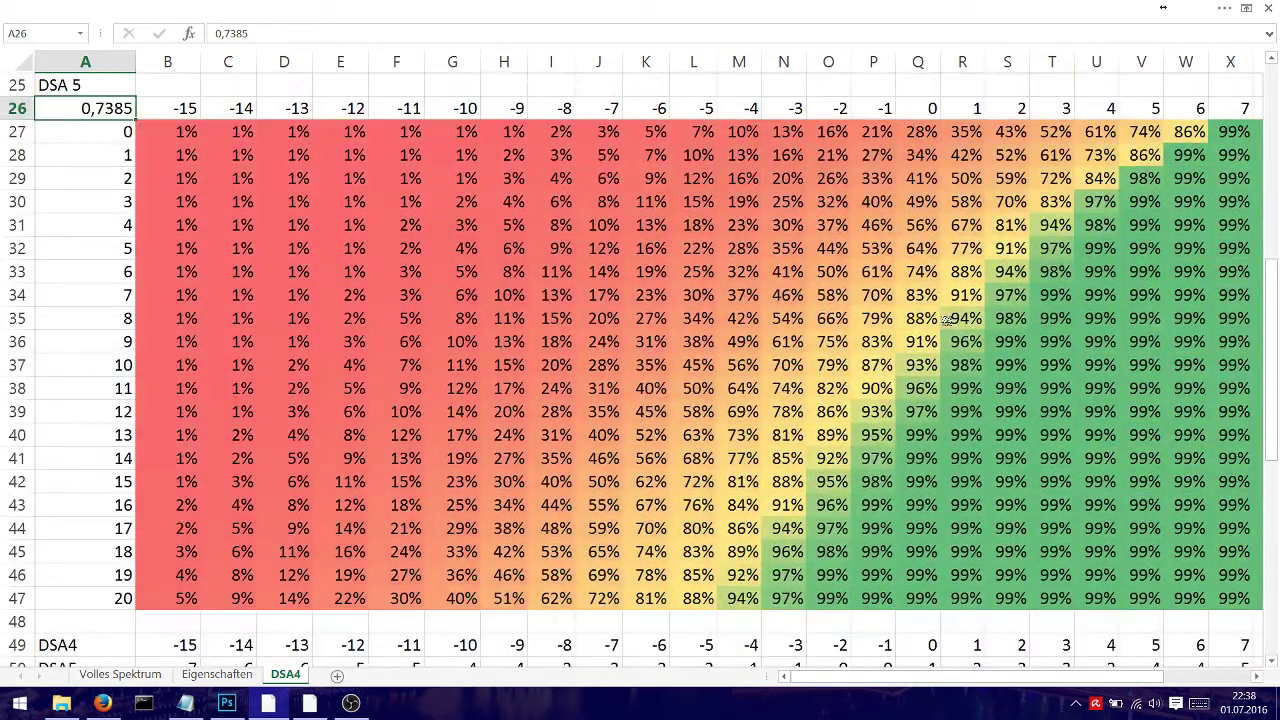
scroll(944, 276, "up", 1)
left_click(888, 176)
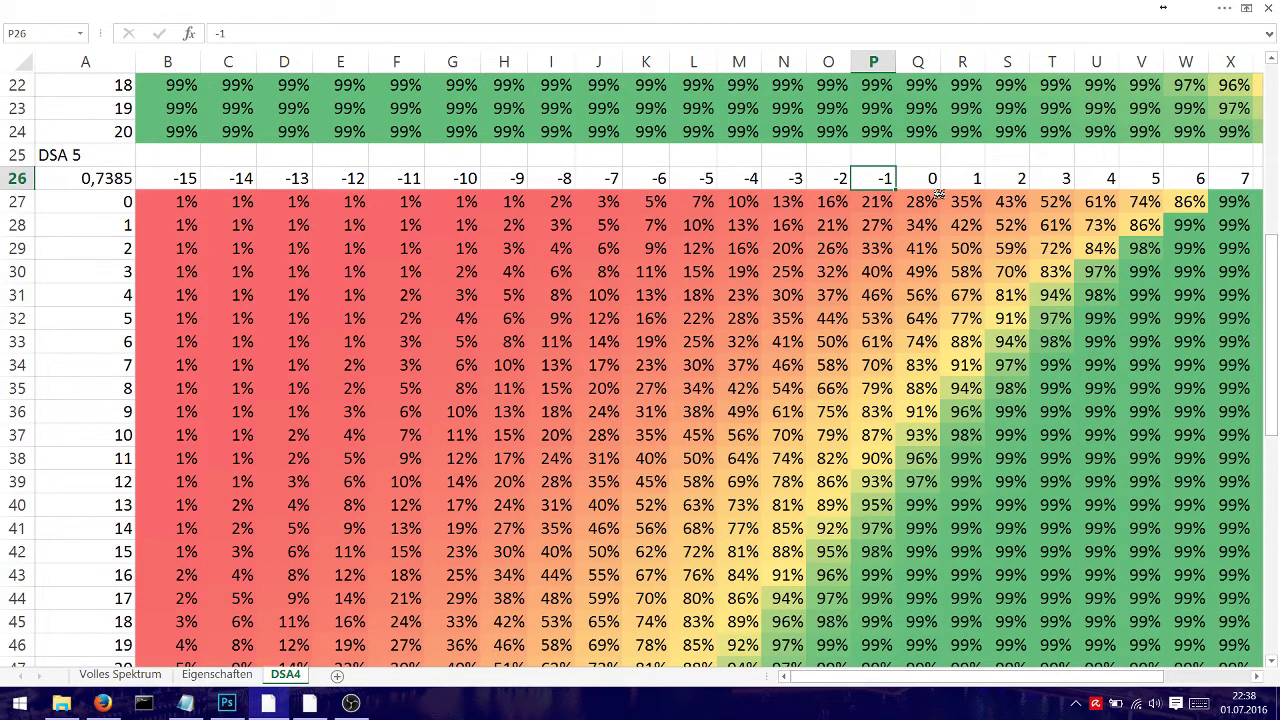
scroll(940, 196, "down", 1)
scroll(975, 265, "up", 1)
left_click(966, 436)
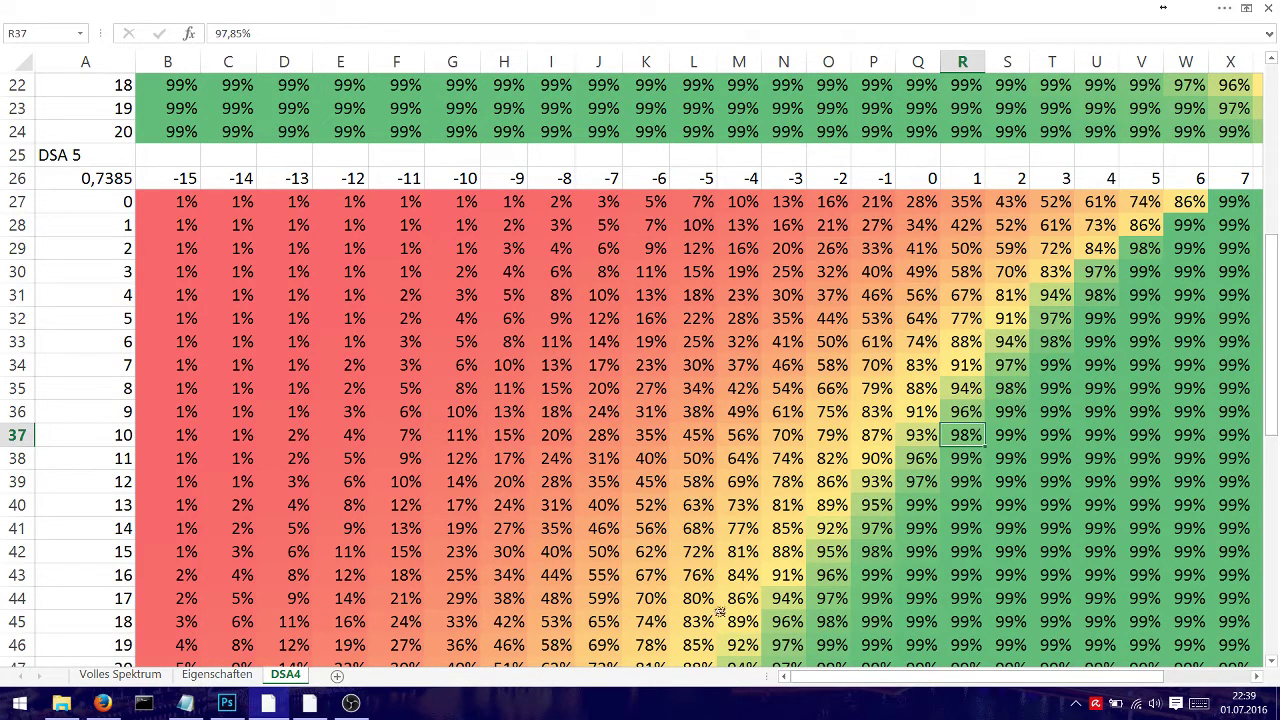
left_click(693, 575)
scroll(692, 578, "down", 1)
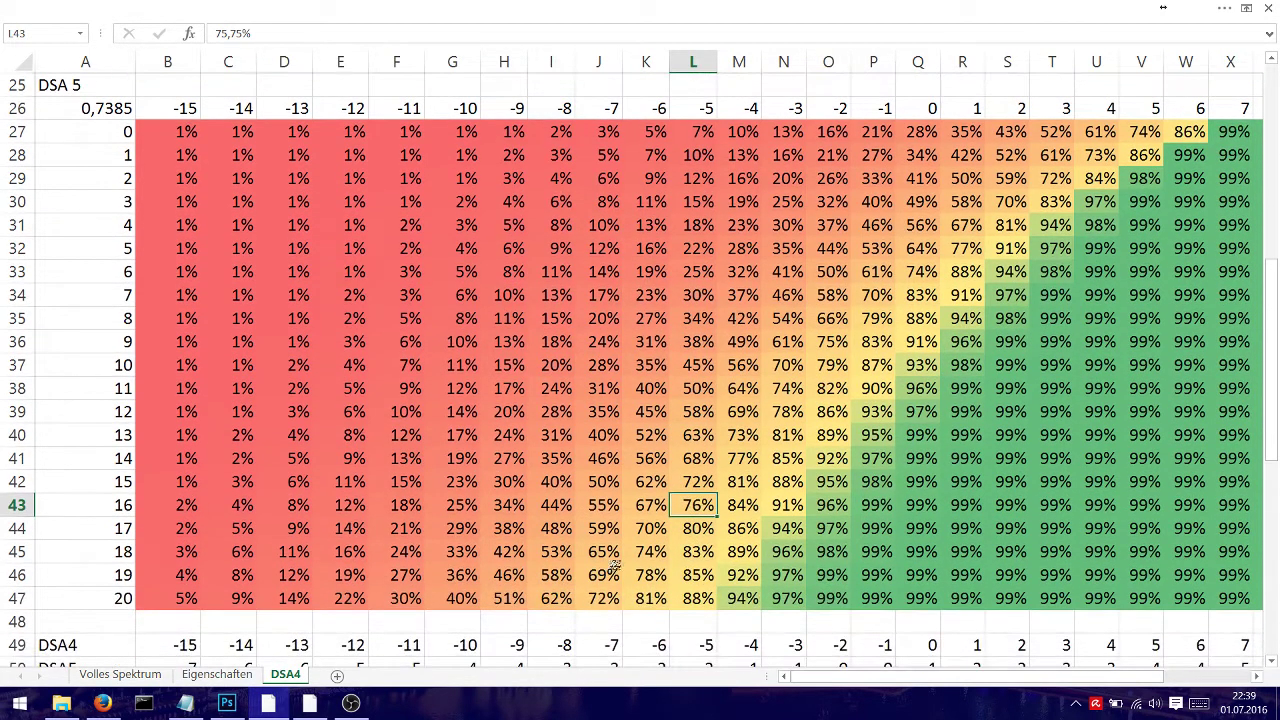
Compare the DSA 5 percentages under headers -6 and -5 for row labels 17 and 18, ending on K44
scroll(610, 568, "up", 1)
key("Left")
key("Down")
key("Down")
key("Right")
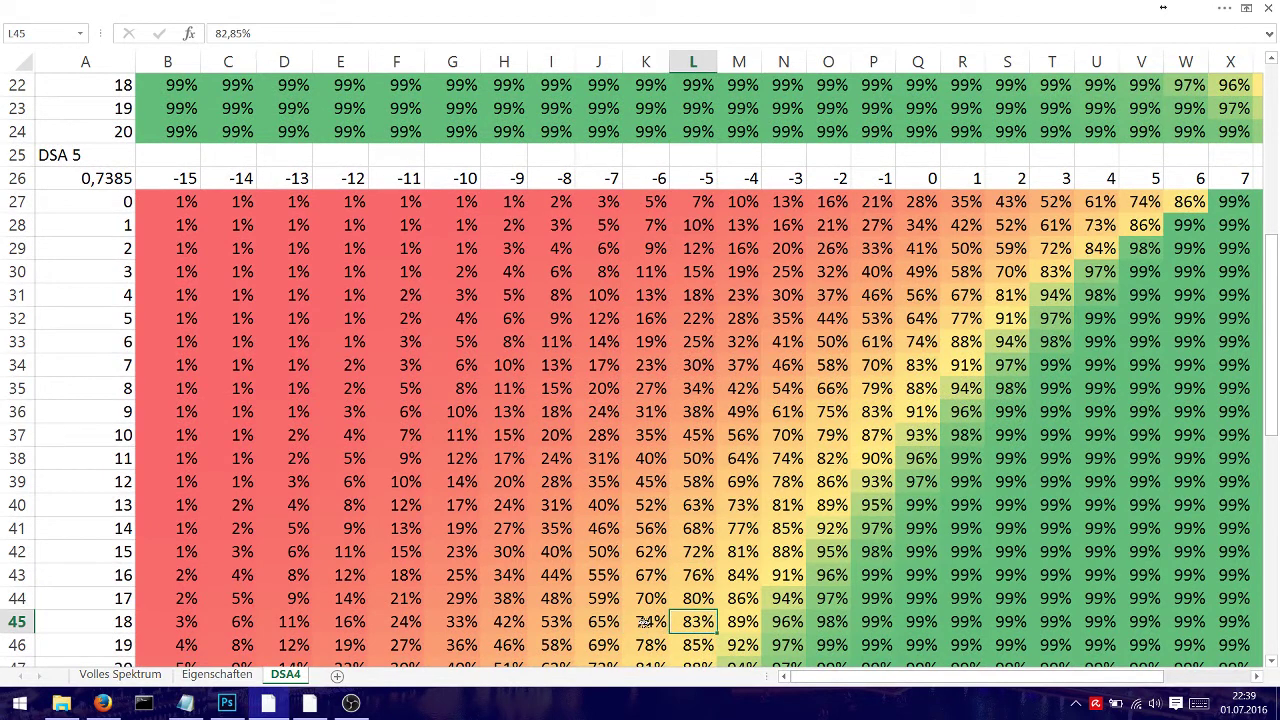
key("Left")
left_click(688, 620)
left_click(654, 620)
left_click(682, 620)
left_click(652, 621)
left_click(666, 598)
left_click(688, 598)
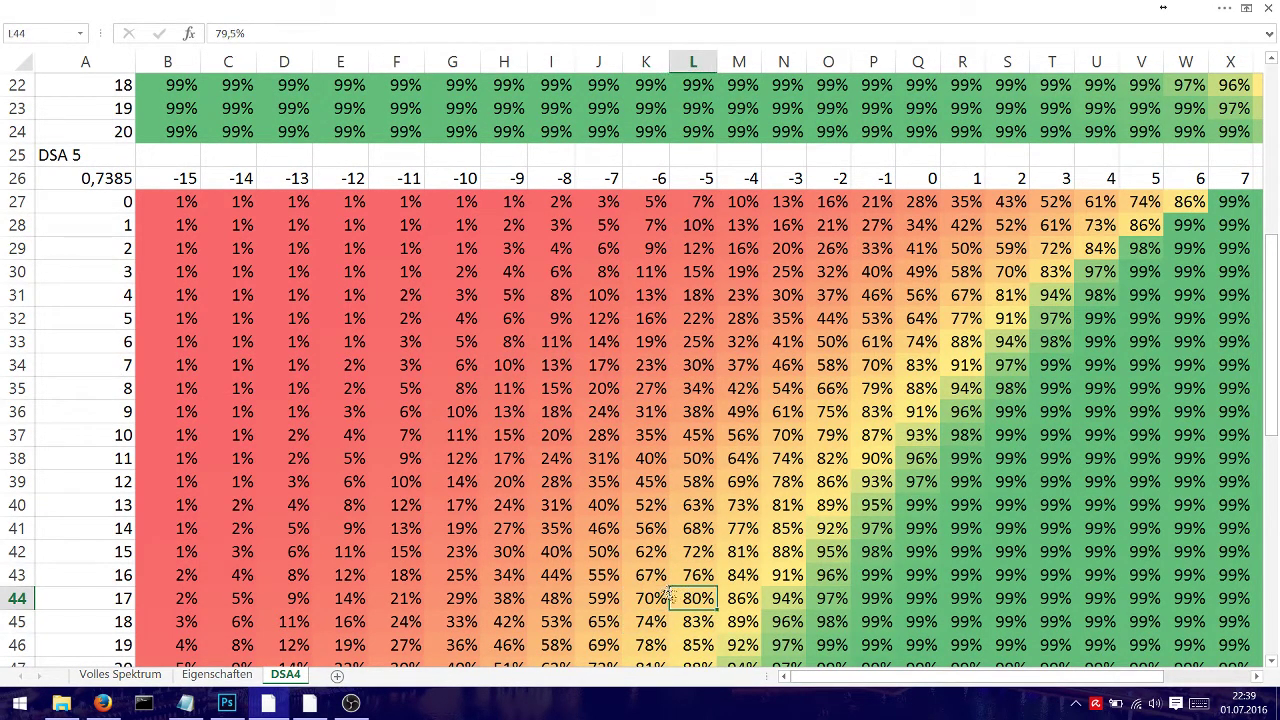
left_click(664, 596)
left_click(697, 582)
left_click(665, 598)
left_click(692, 598)
left_click(653, 598)
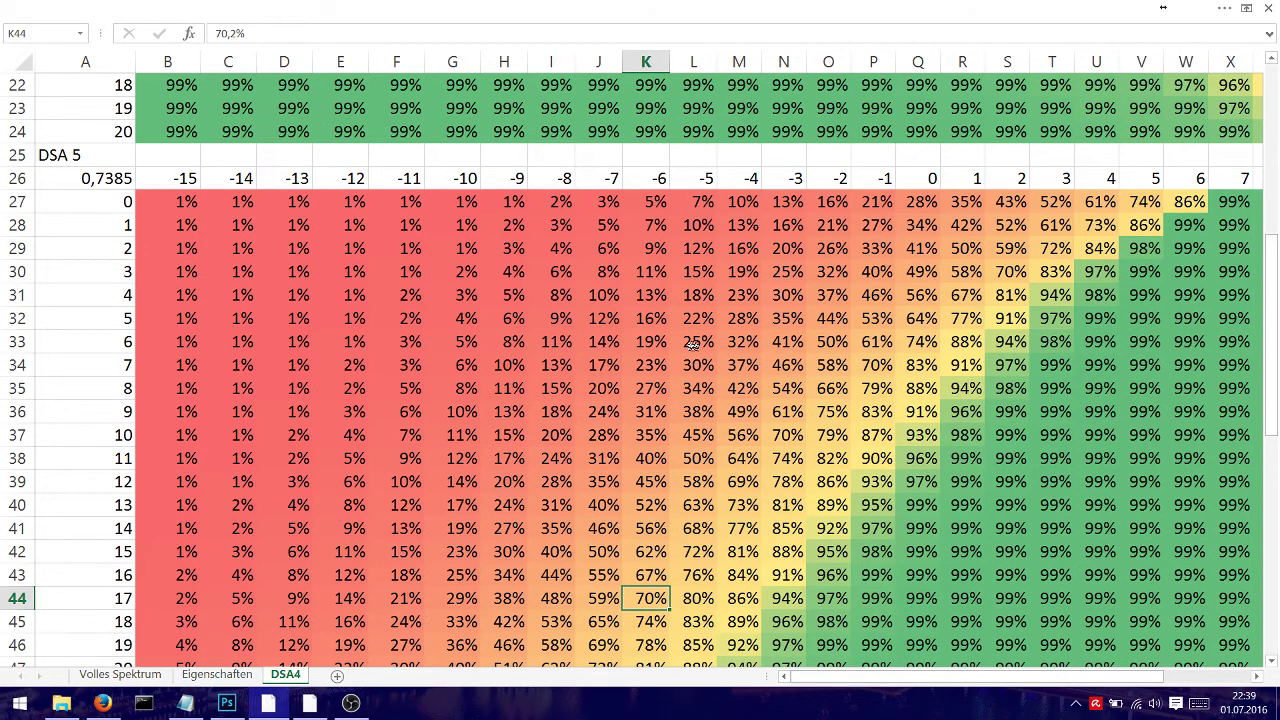
Compare the DSA 5 table with the DSA 4 table, inspecting the DSA 5 percentage in K30
scroll(694, 350, "up", 2)
scroll(785, 433, "down", 2)
left_click(628, 266)
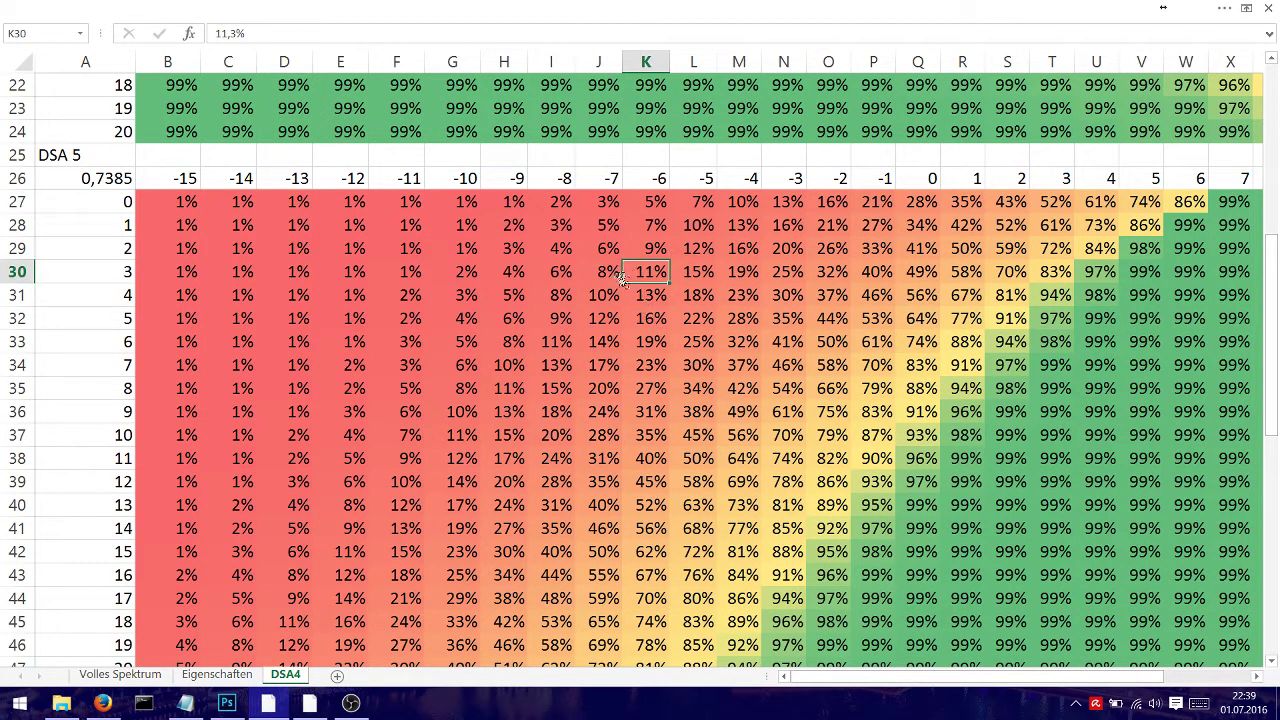
scroll(752, 437, "up", 4)
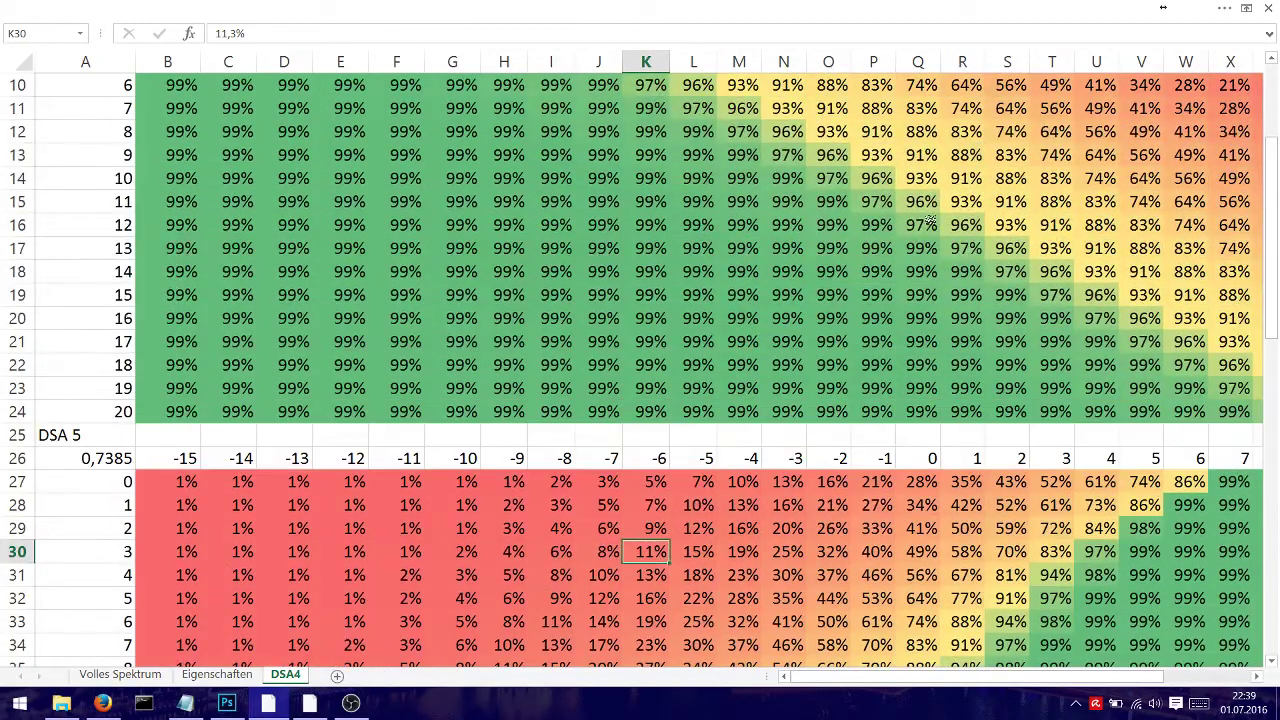
scroll(850, 435, "down", 3)
scroll(1120, 283, "down", 1)
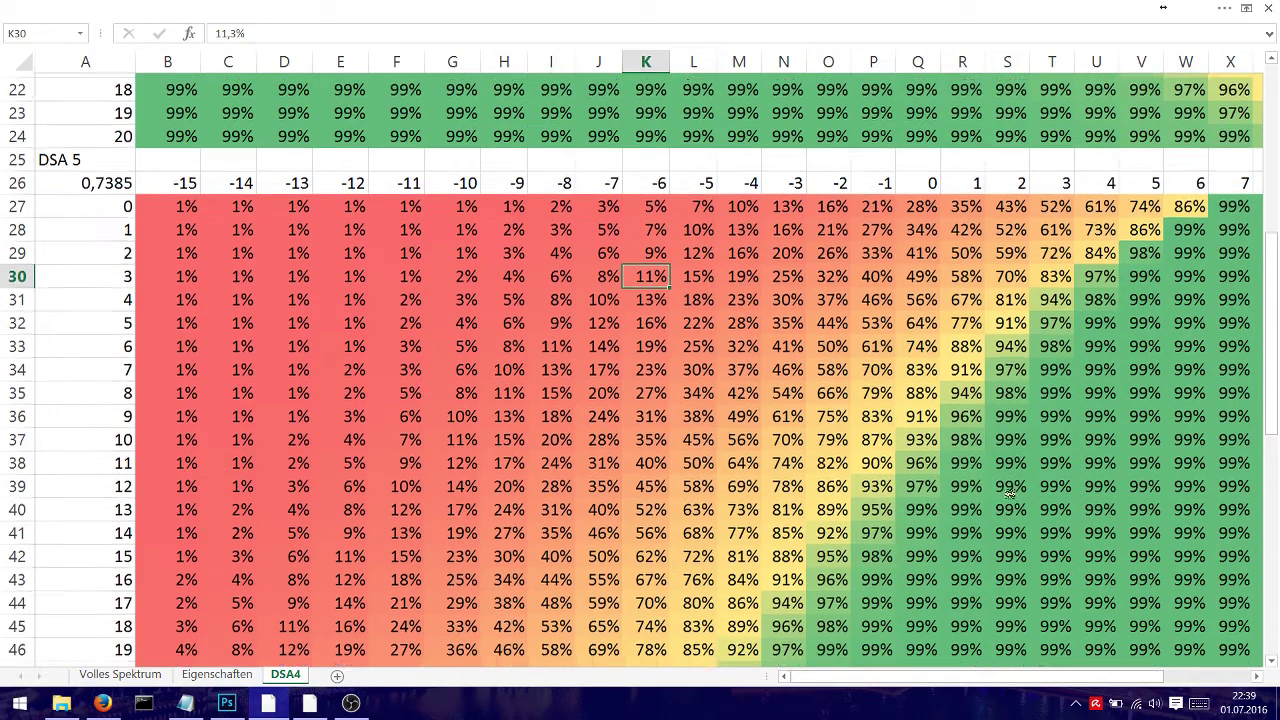
scroll(1046, 405, "up", 7)
scroll(985, 492, "down", 8)
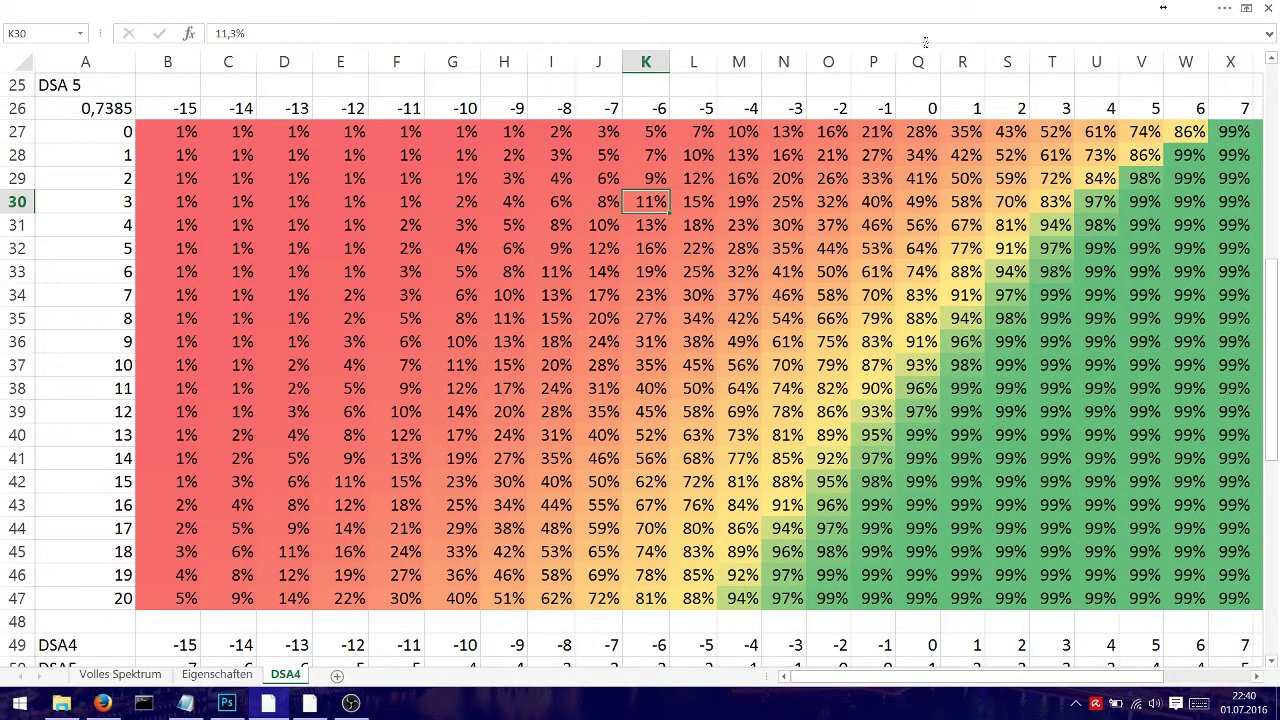
Compare DSA 5 headers 0 and -1 with DSA 4 header 3 and the DSA 4 percentage in R9
left_click(925, 106)
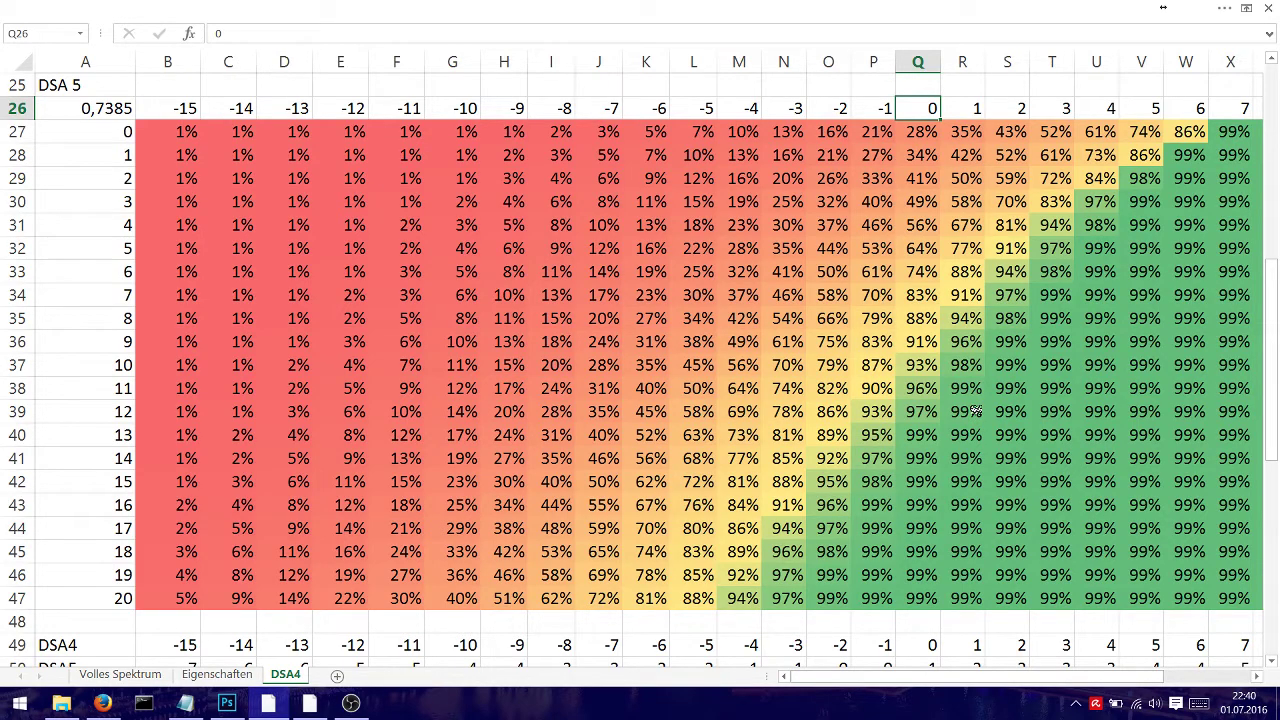
scroll(975, 411, "up", 8)
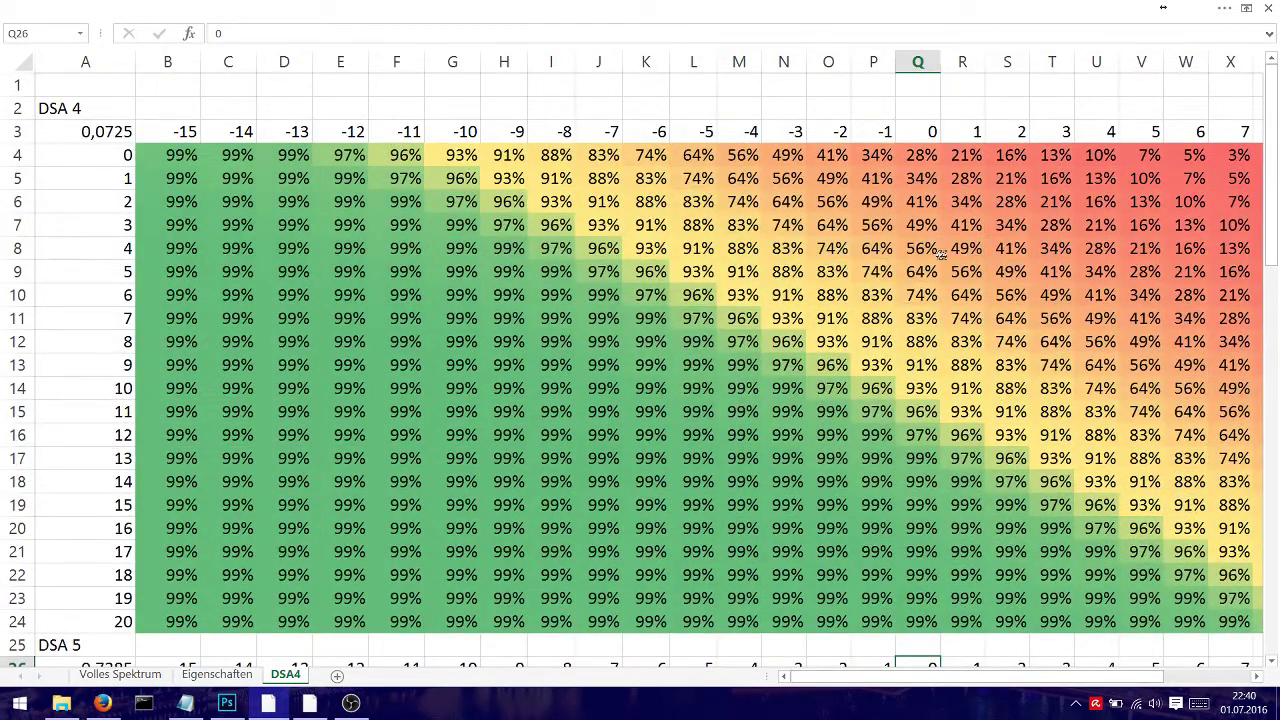
left_click(946, 272)
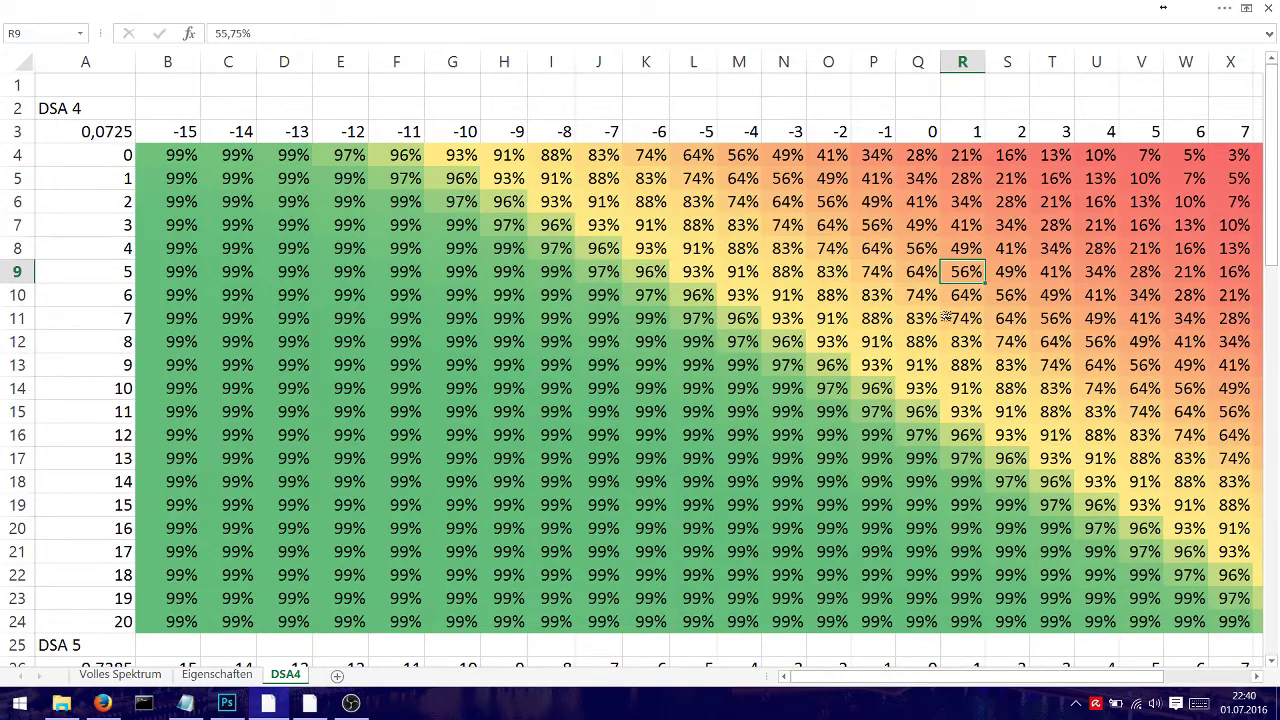
left_click(1046, 138)
scroll(1016, 405, "down", 7)
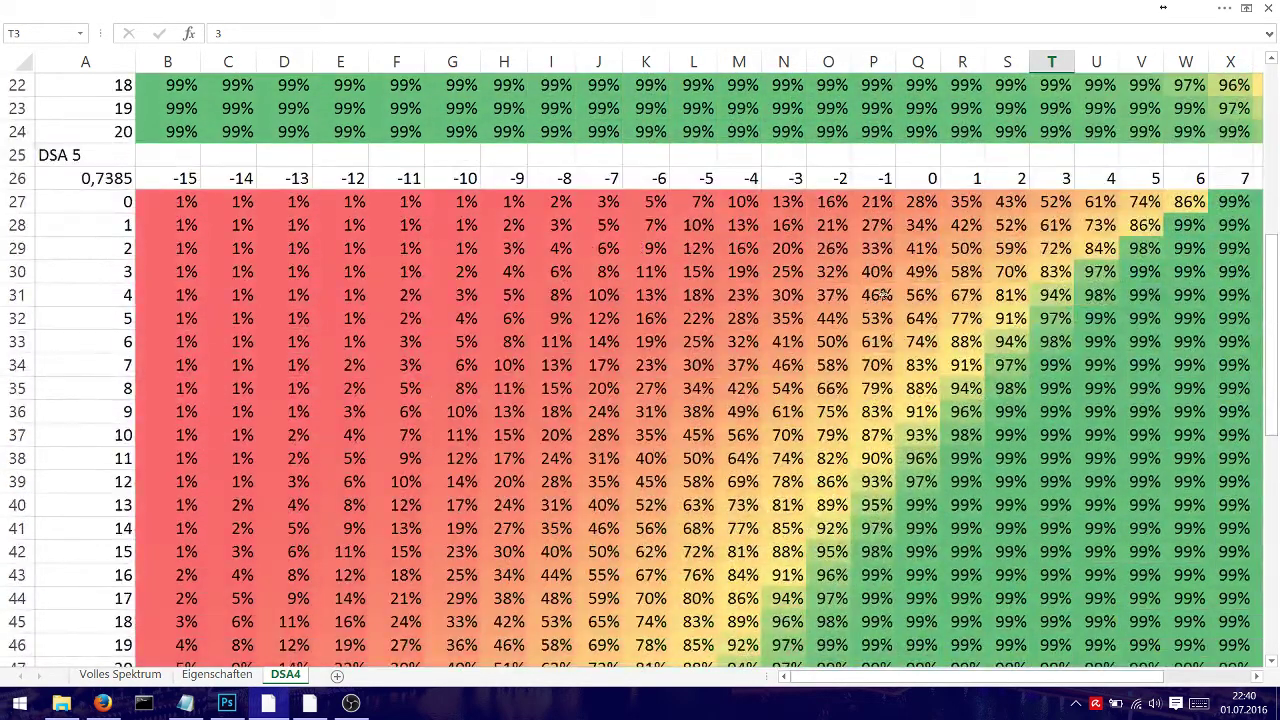
left_click(872, 181)
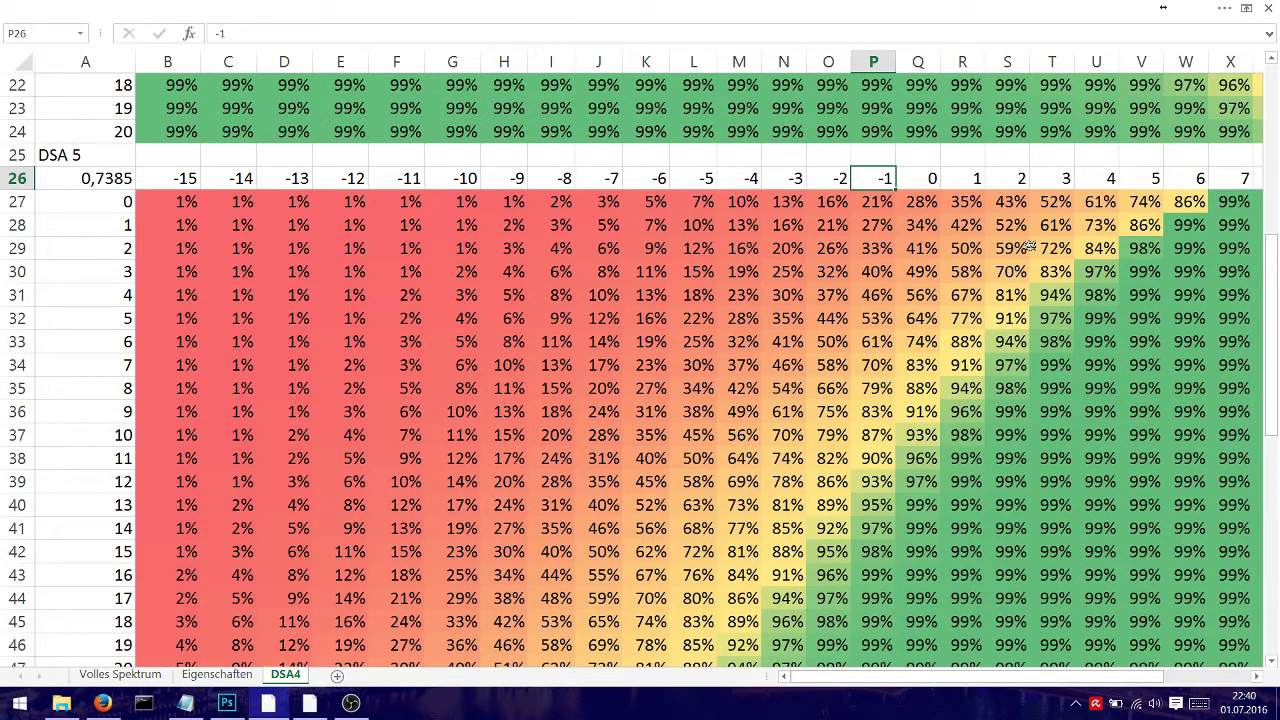
Examine the difference table below DSA 5 and the DSA5-Erschwernis conversion formula in row 73, inspecting E73 and J73
scroll(1028, 248, "down", 10)
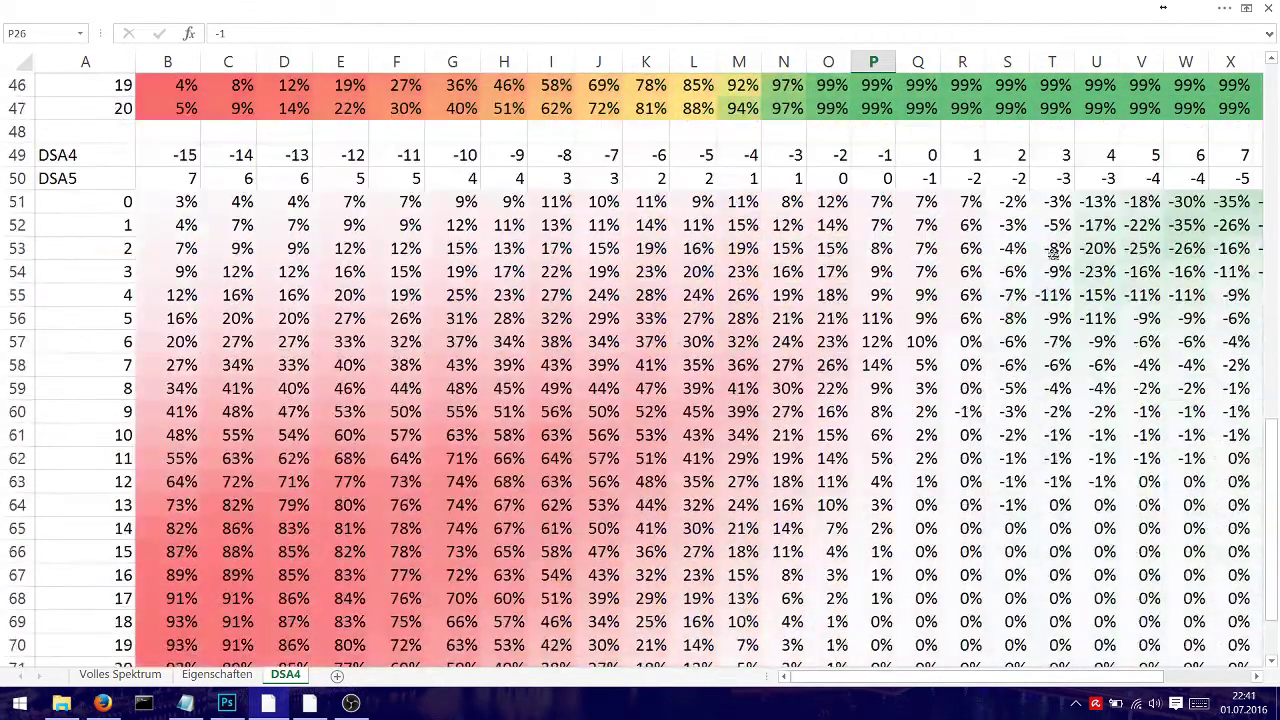
scroll(1053, 255, "down", 1)
scroll(1053, 255, "up", 3)
scroll(1050, 260, "down", 1)
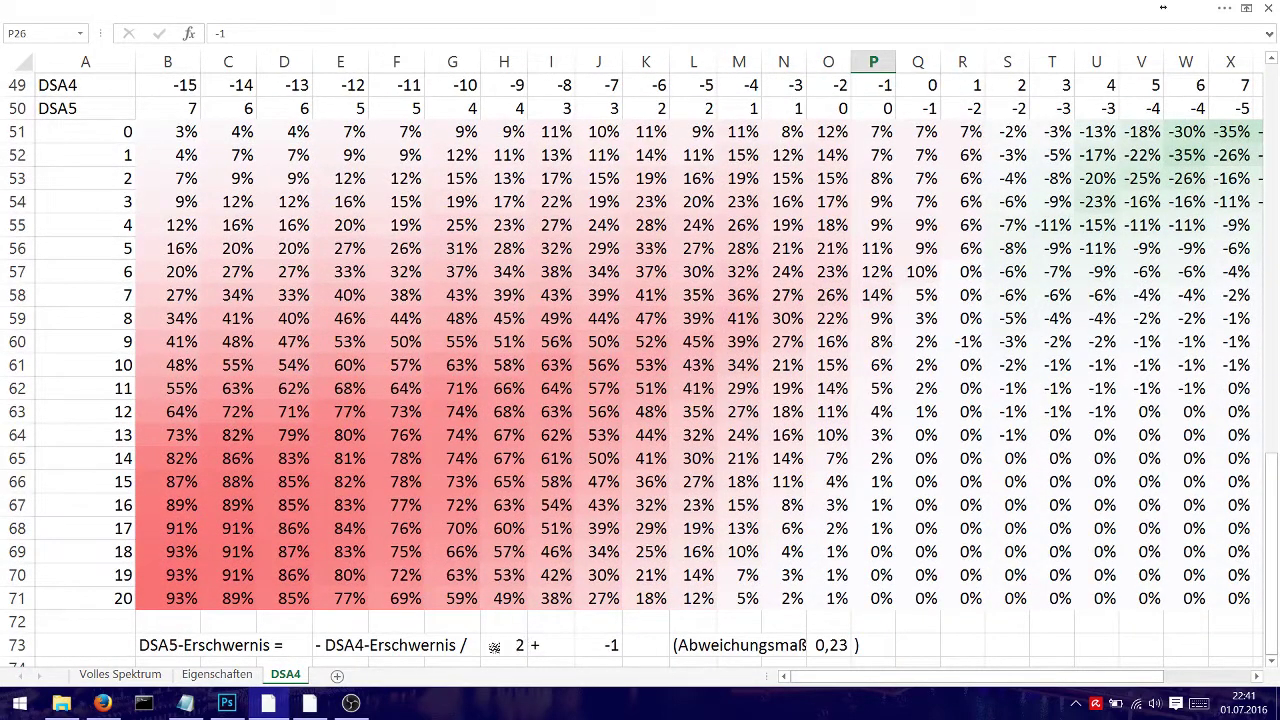
left_click(340, 645)
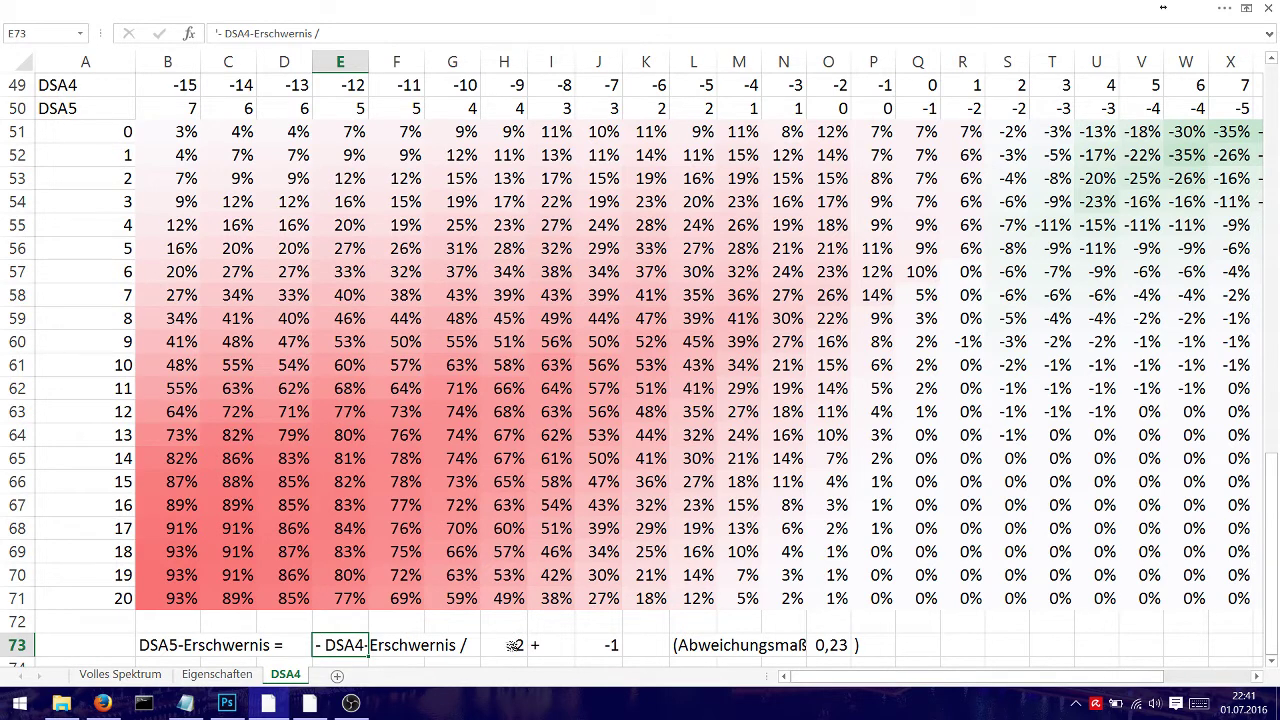
left_click(608, 645)
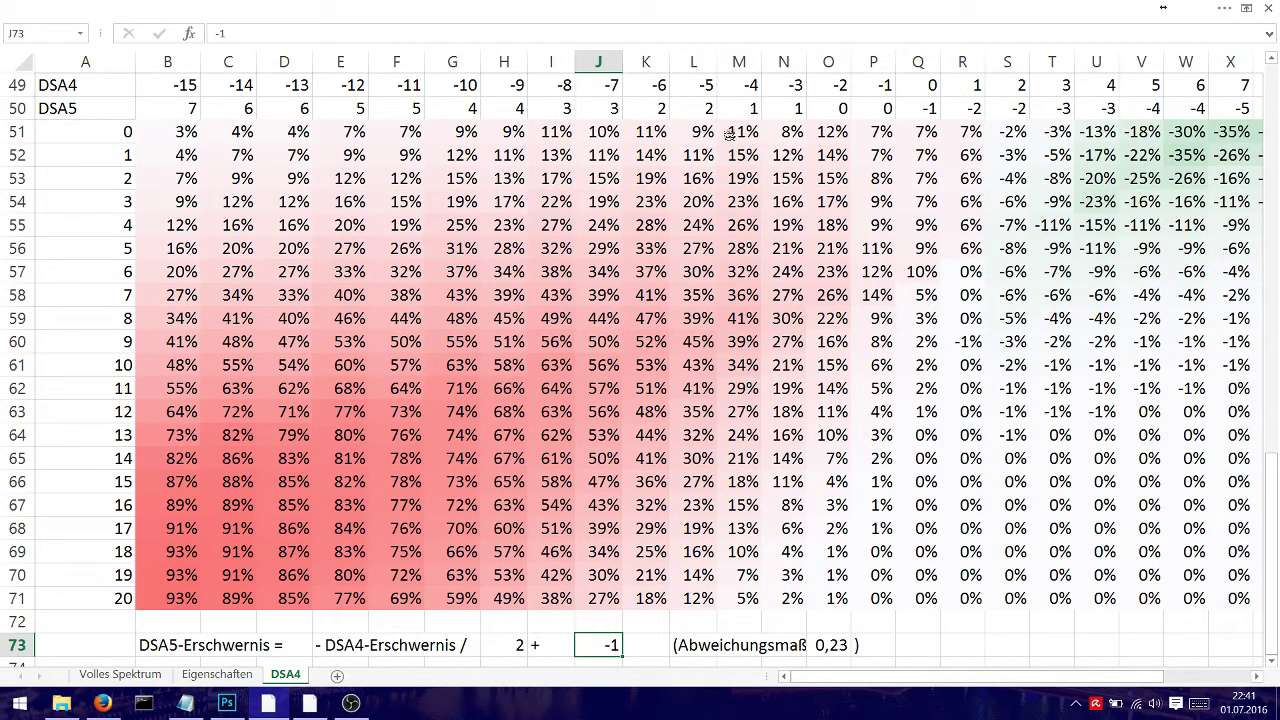
Inspect DSA4 headers -6 and 6 in row 49 and the converted DSA5 header formula in W50
left_click(660, 88)
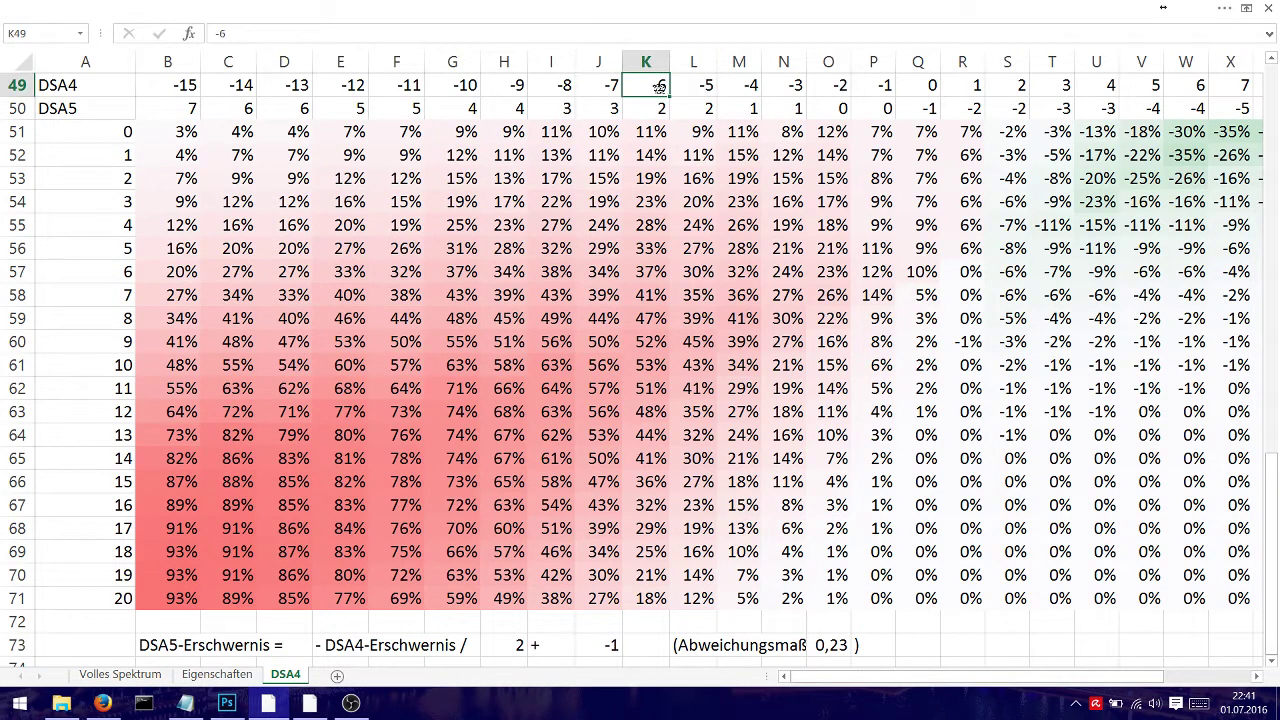
left_click(1186, 86)
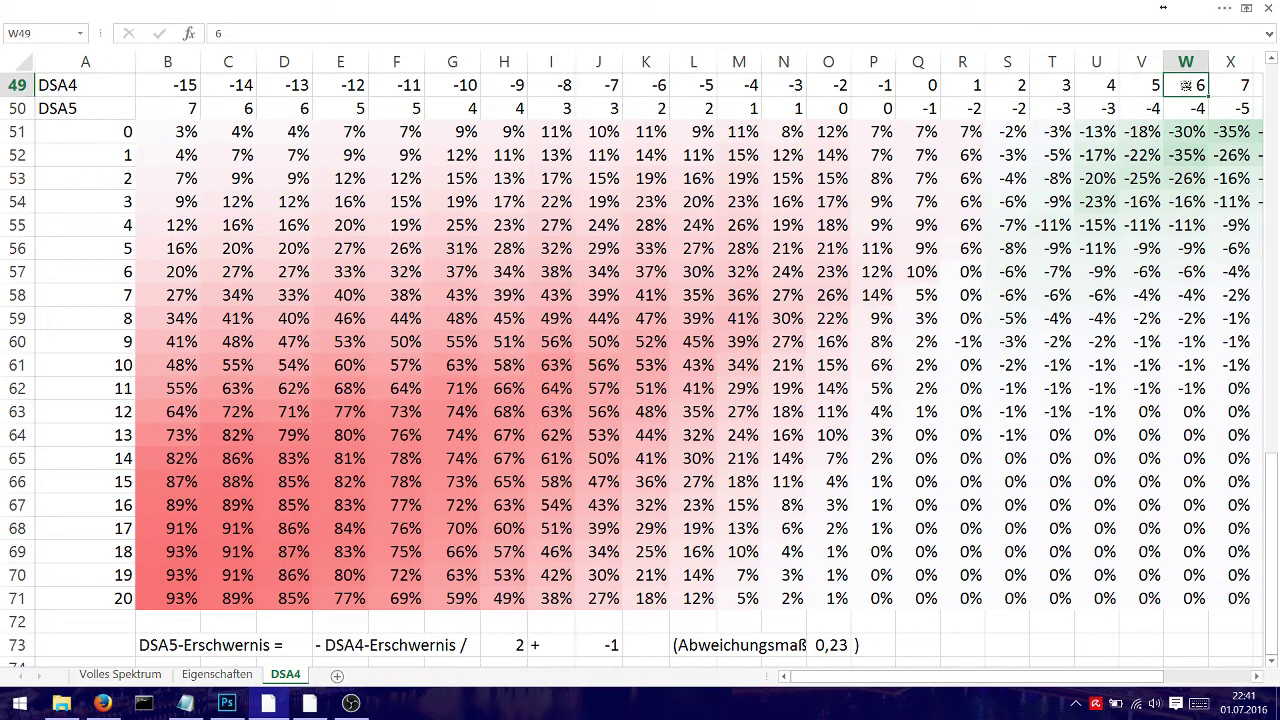
left_click(1190, 102)
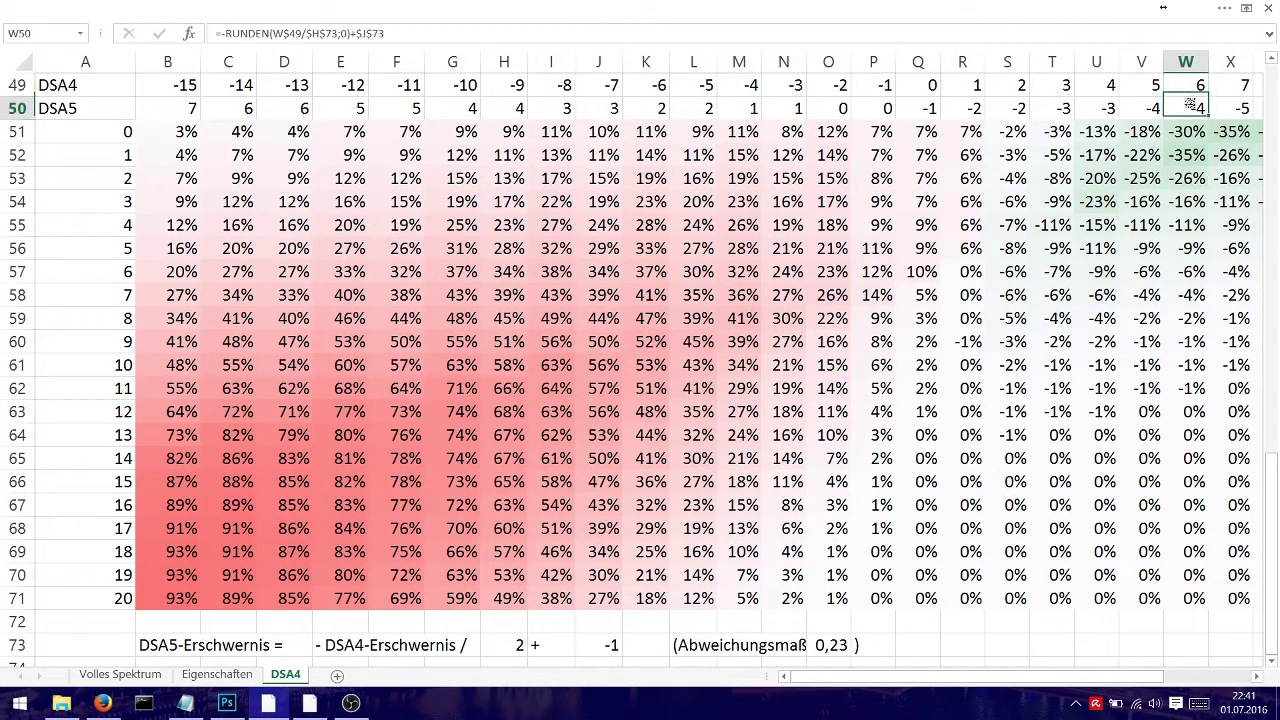
left_click(1196, 87)
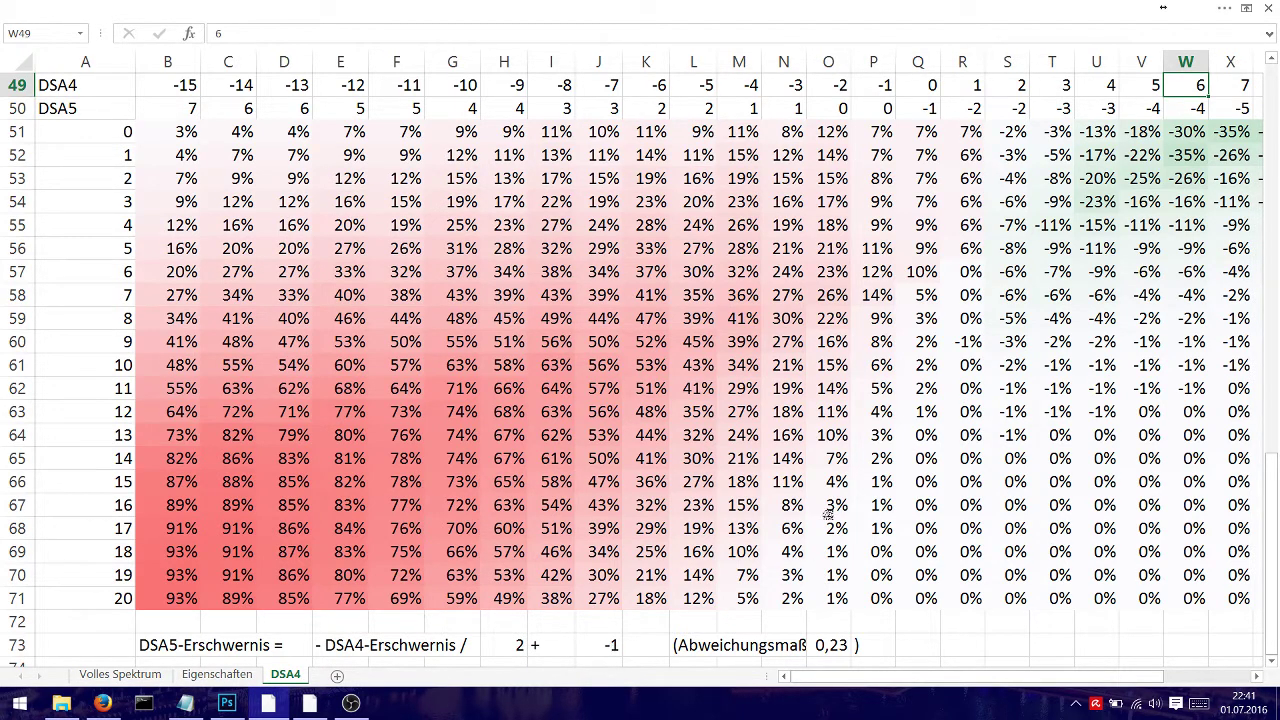
key("Down")
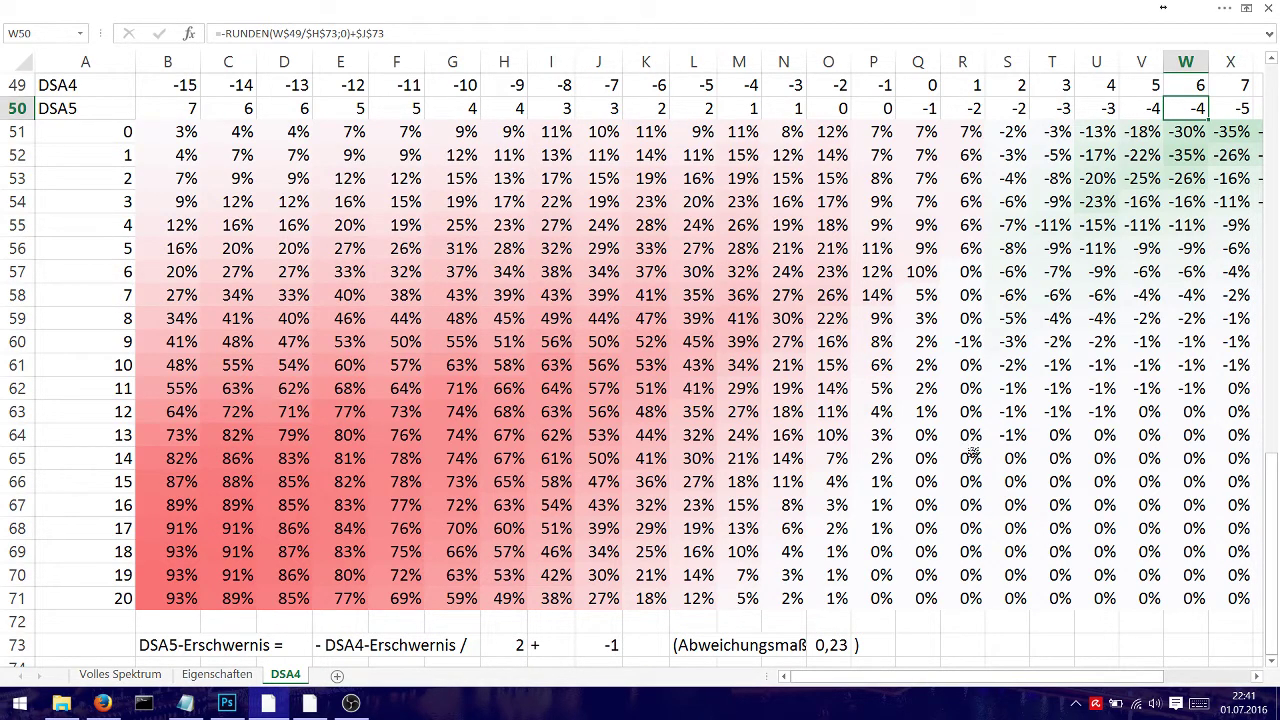
Inspect the difference in T52, row label 4, and the paired DSA4 and DSA5 headers in R49 and R50
left_click(1034, 150)
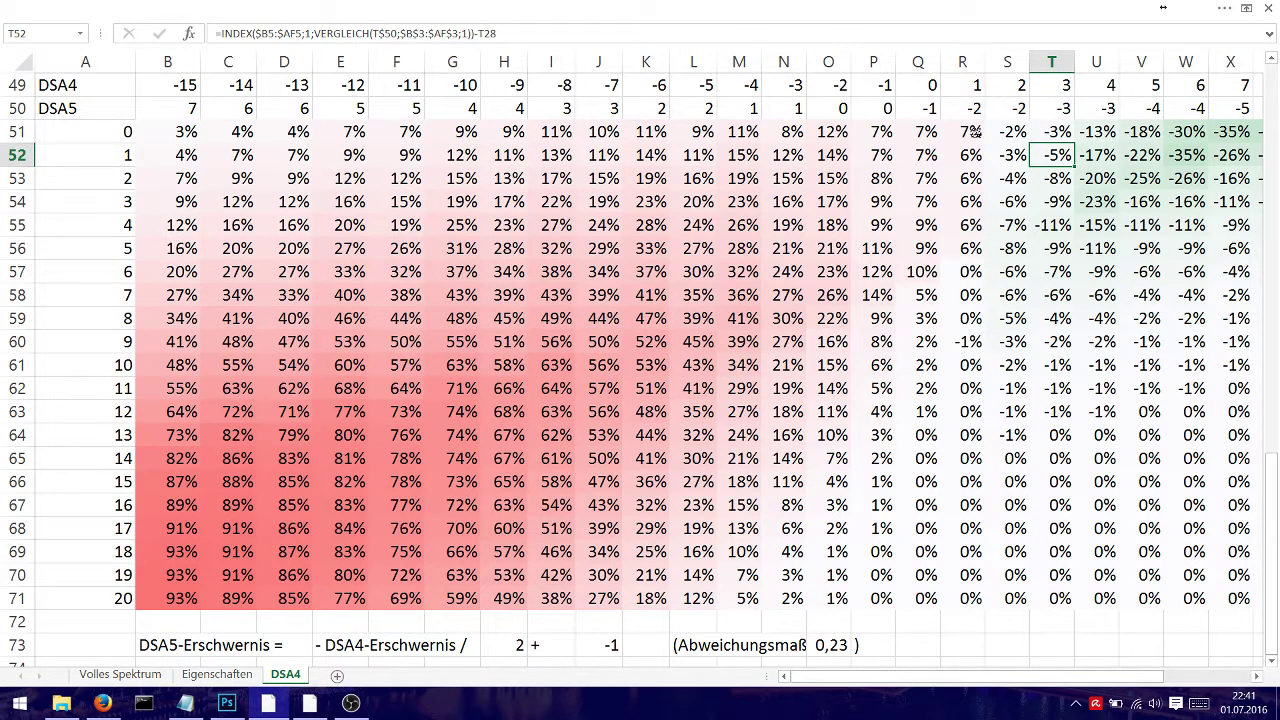
left_click(86, 228)
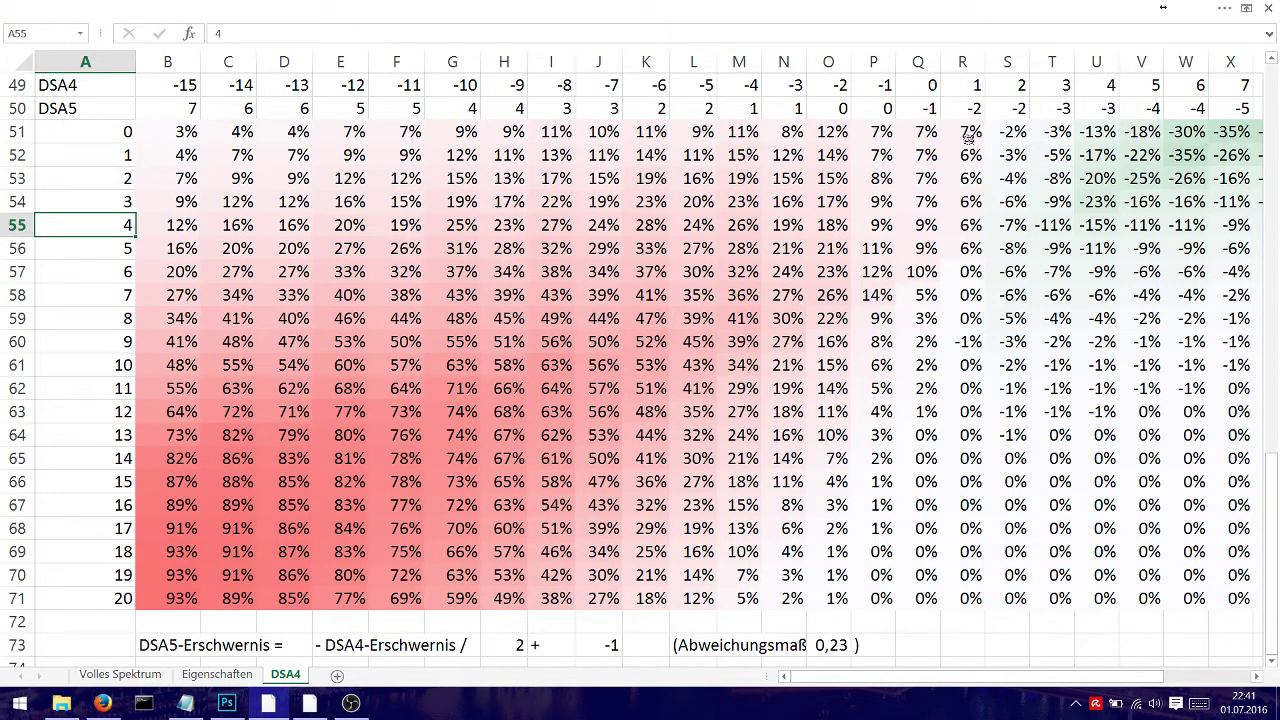
left_click(975, 88)
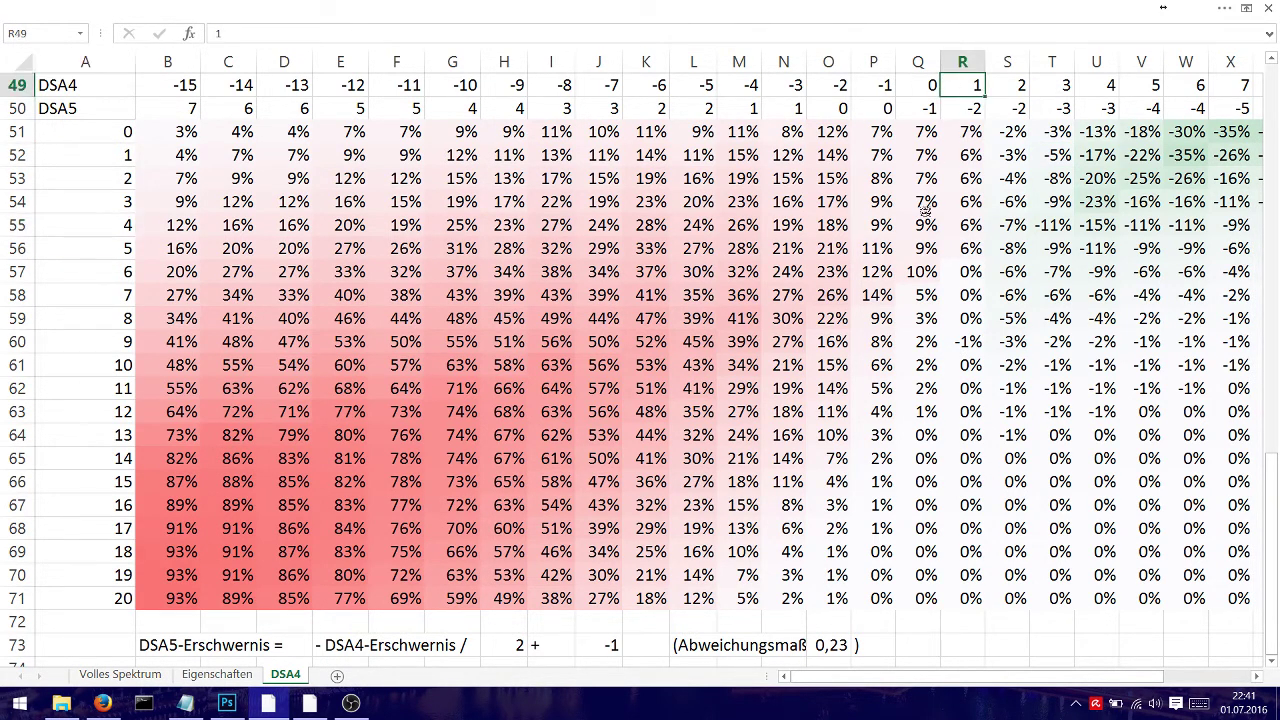
left_click(956, 103)
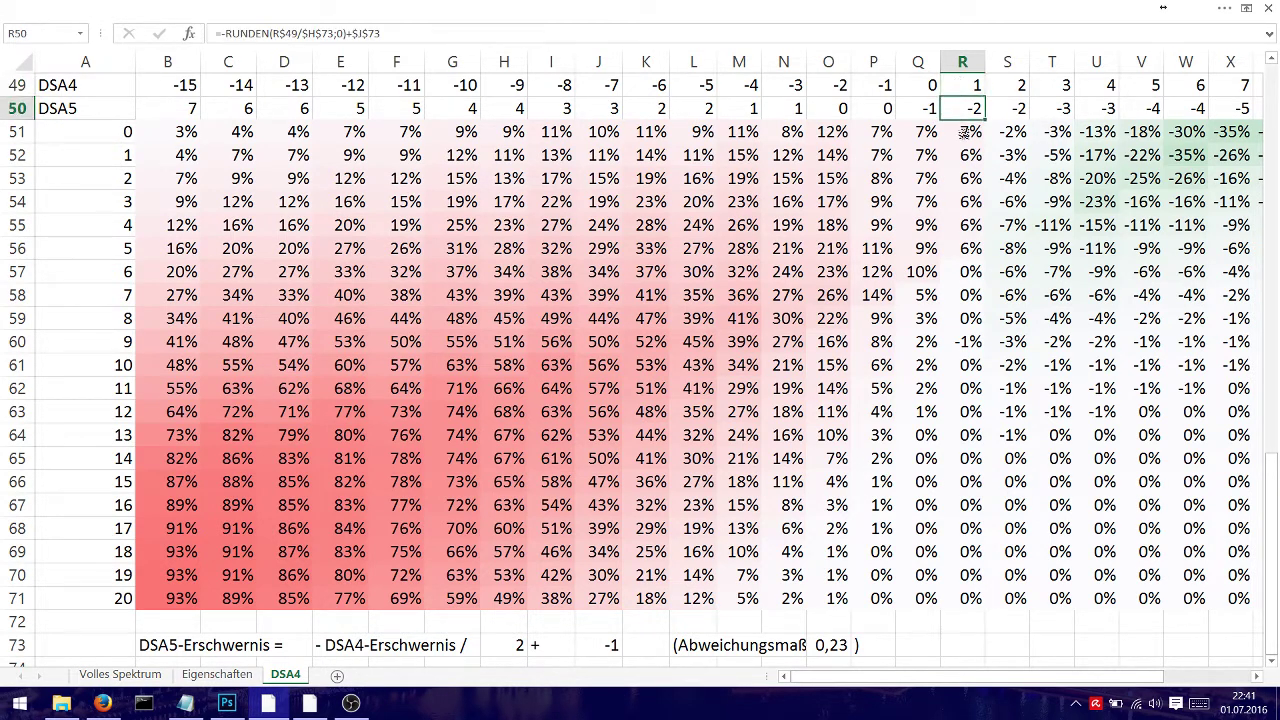
Inspect the differences under DSA4 header 1 for row labels 4 to 7, ending on R58
left_click(960, 225)
key("Down")
key("Down")
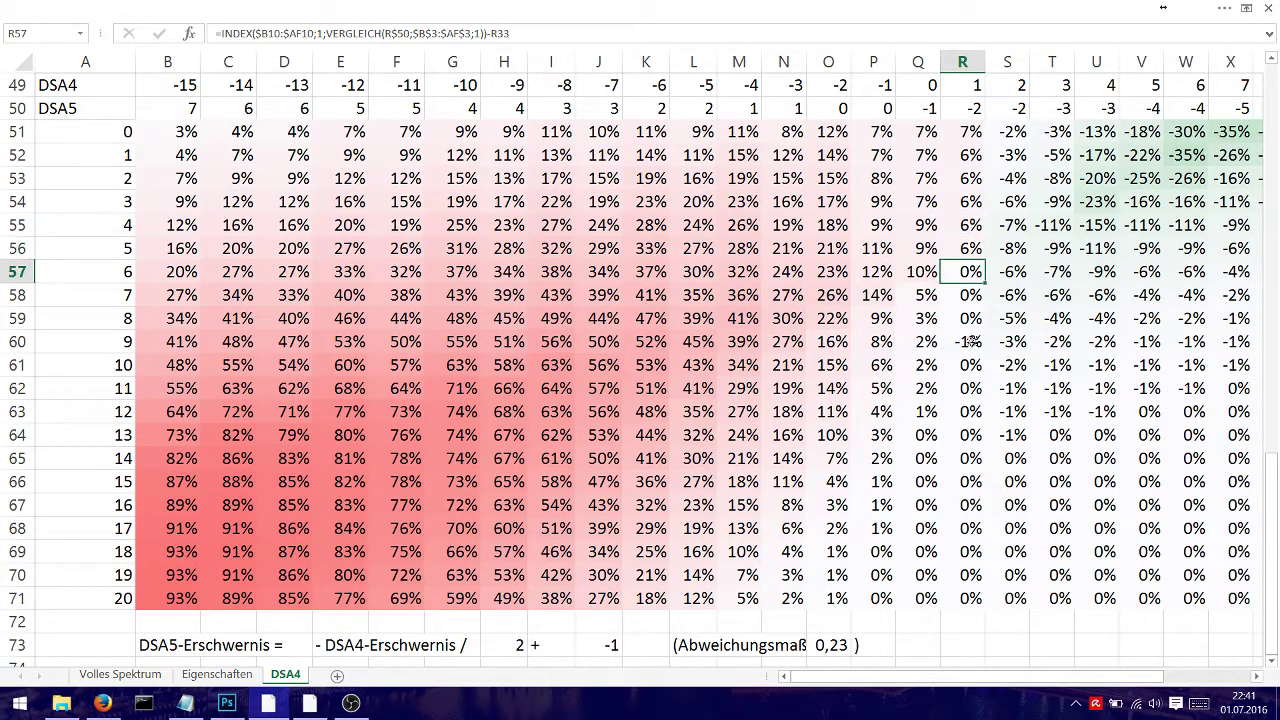
left_click(974, 292)
left_click(974, 272)
left_click(972, 294)
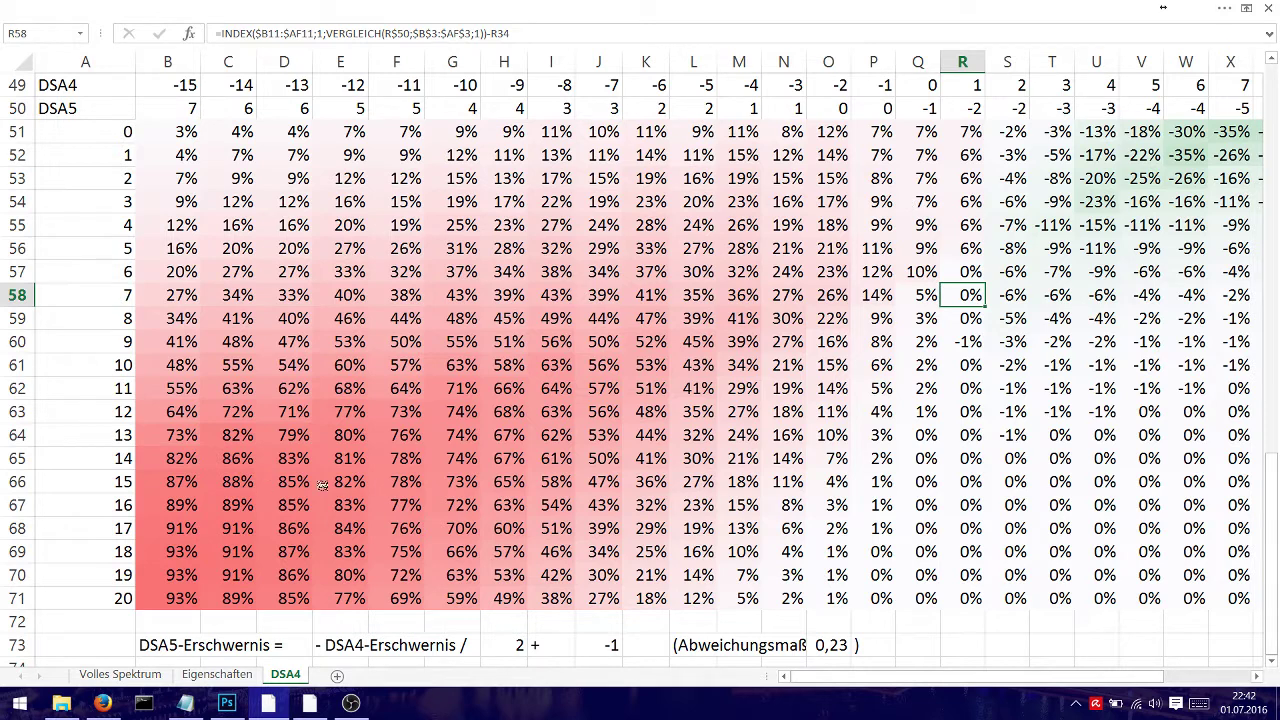
Inspect the difference in D67 and examine the difference table together with the DSA 5 table above and the conversion formula below
left_click(286, 505)
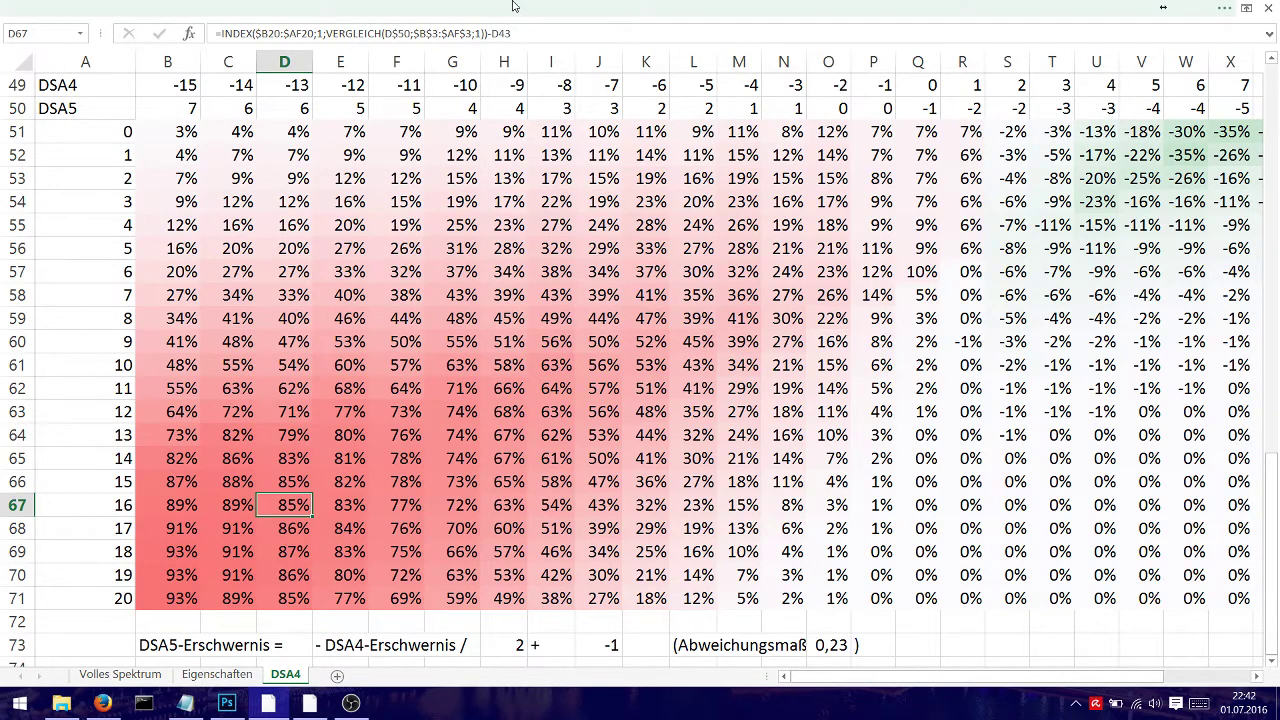
scroll(432, 475, "up", 2)
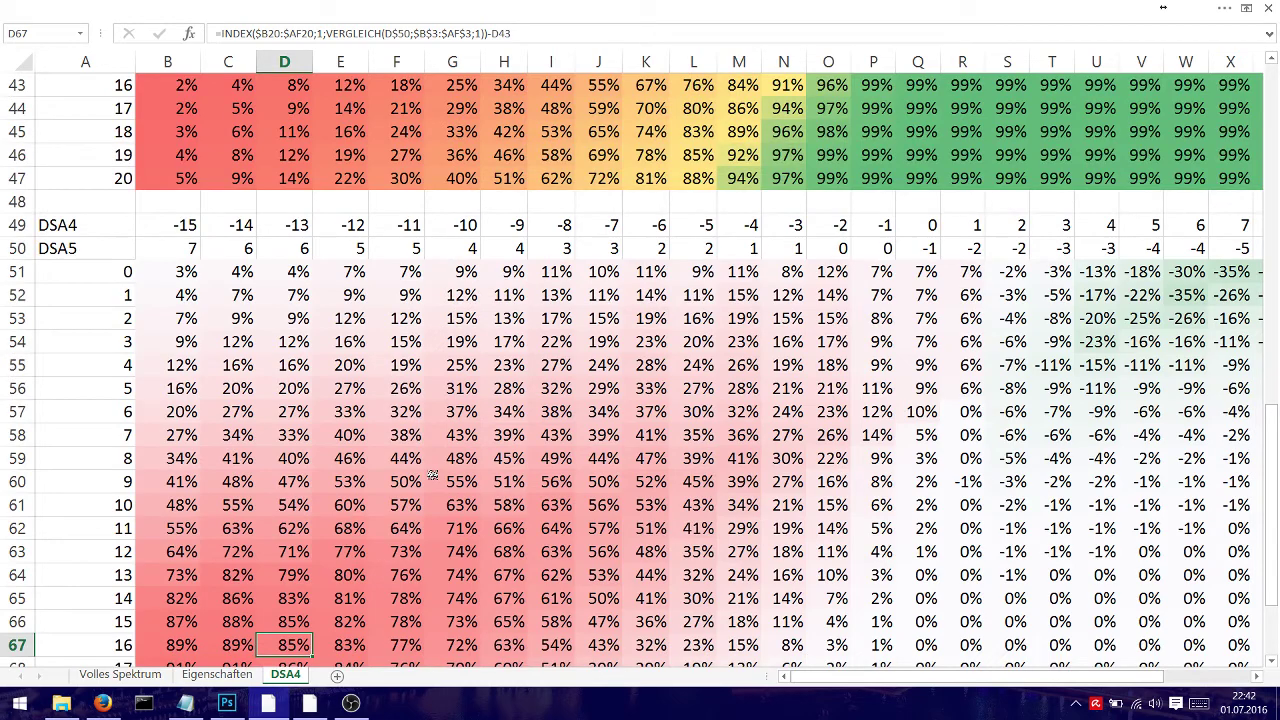
scroll(432, 475, "down", 1)
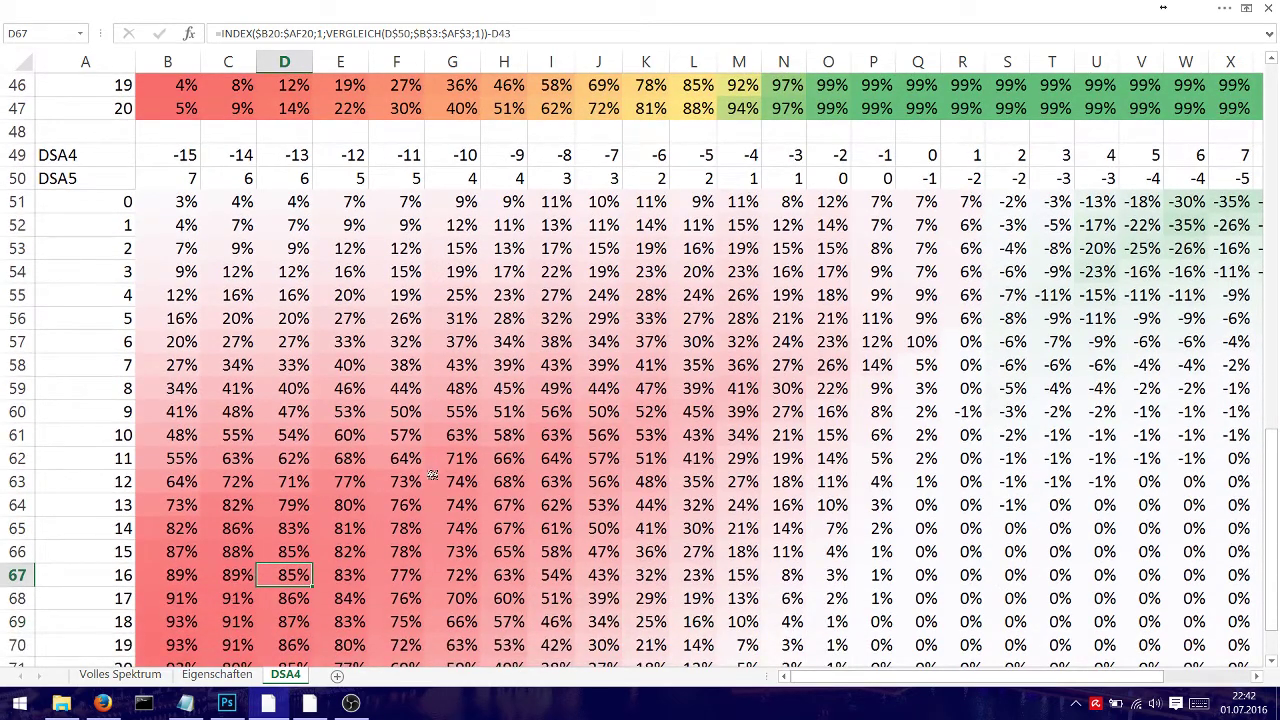
scroll(432, 475, "up", 2)
scroll(432, 475, "down", 2)
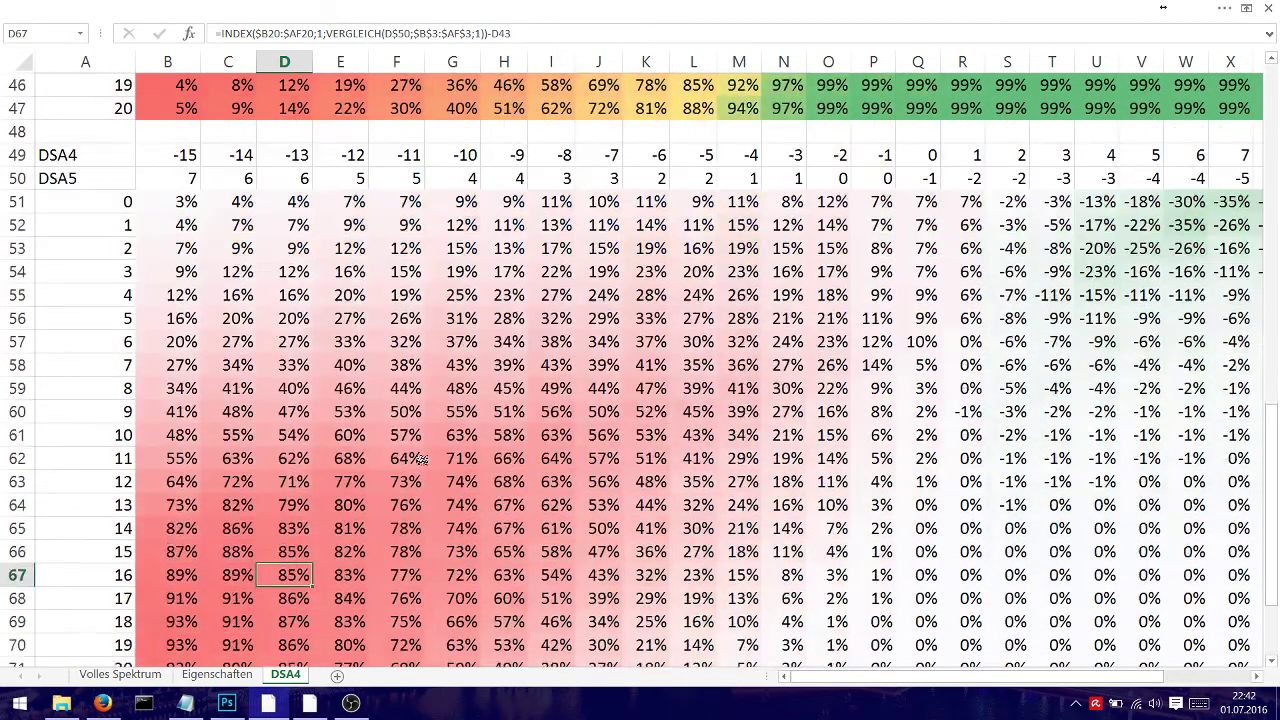
scroll(422, 458, "up", 5)
scroll(422, 458, "up", 2)
scroll(422, 458, "down", 9)
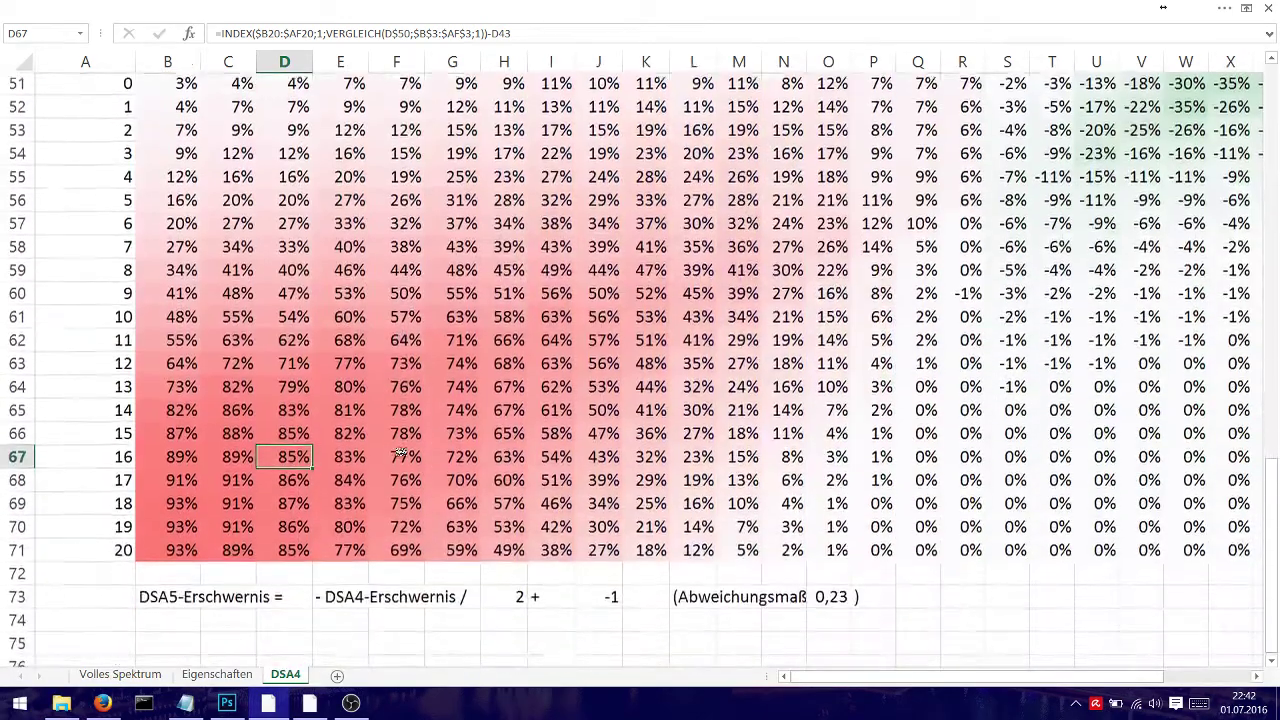
scroll(400, 455, "up", 1)
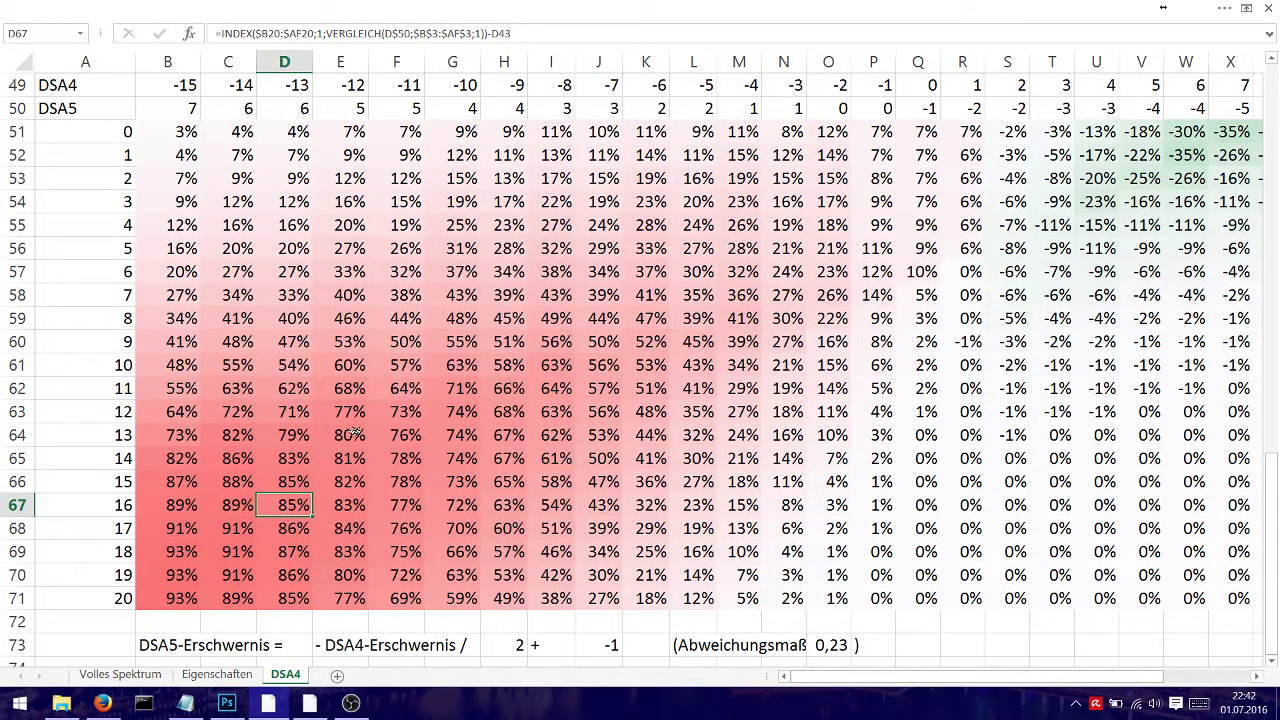
scroll(264, 510, "up", 1)
scroll(302, 458, "down", 1)
scroll(788, 344, "up", 1)
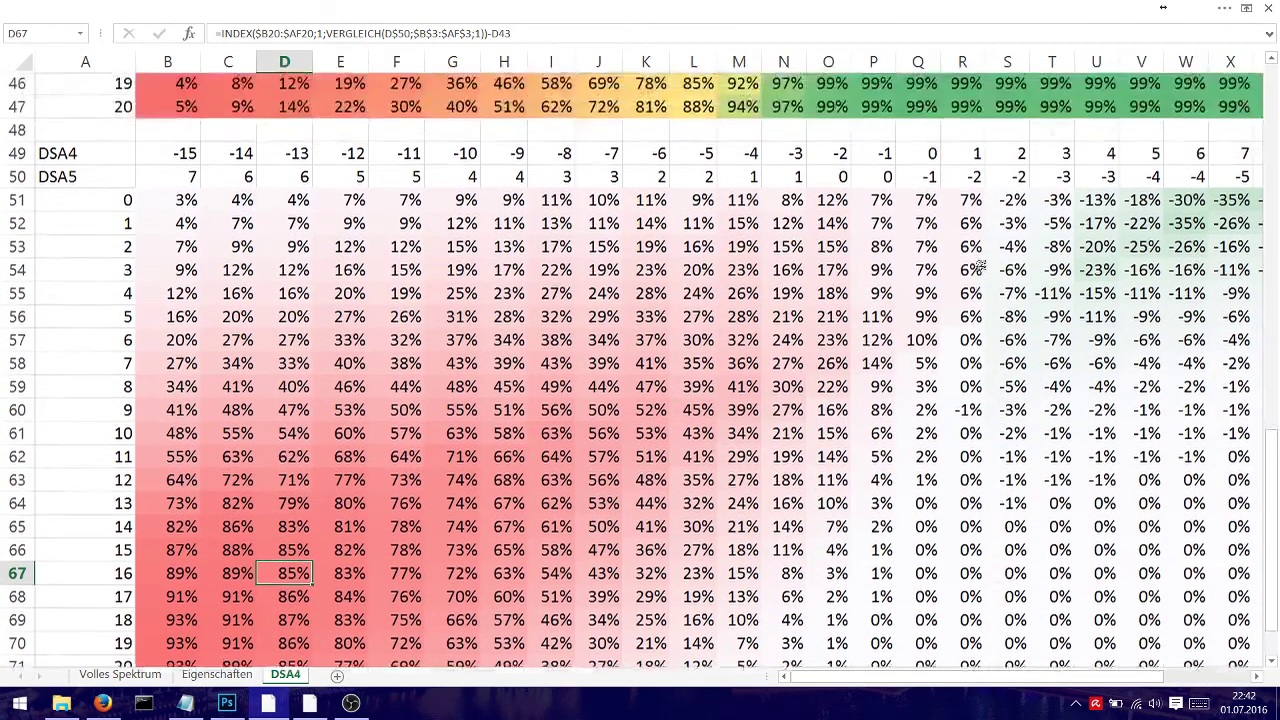
scroll(489, 563, "down", 1)
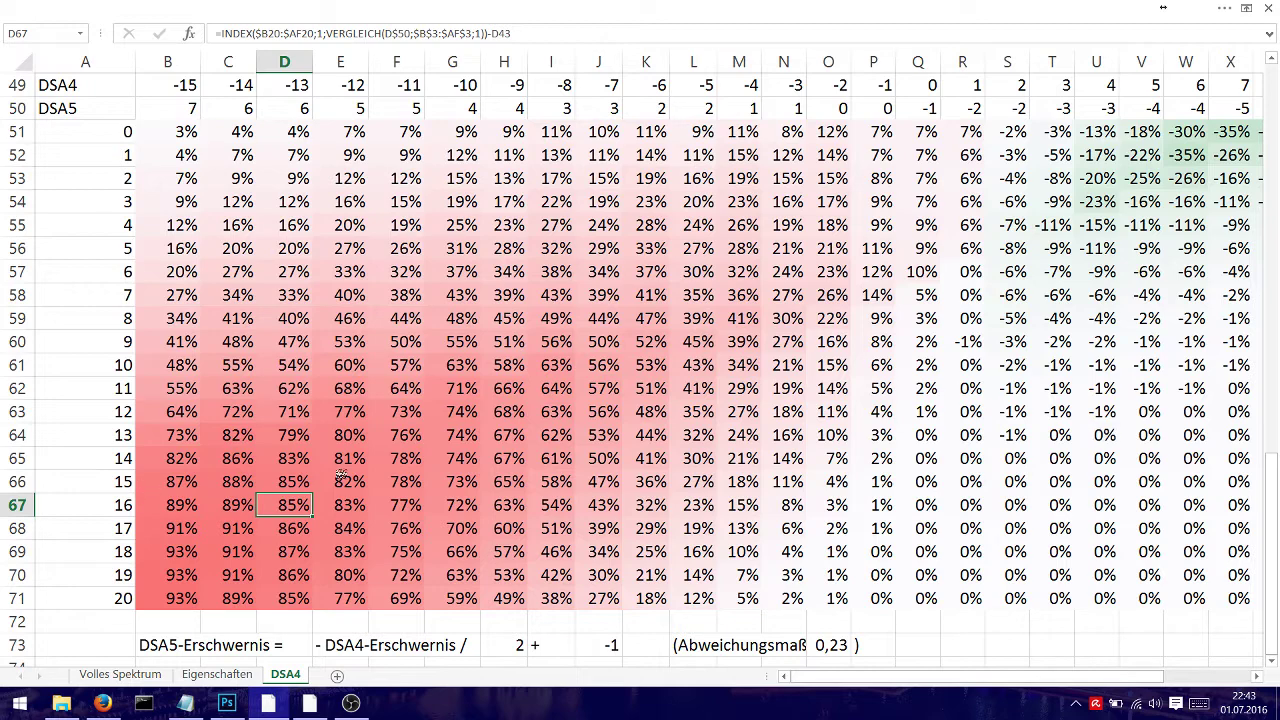
scroll(380, 460, "up", 1)
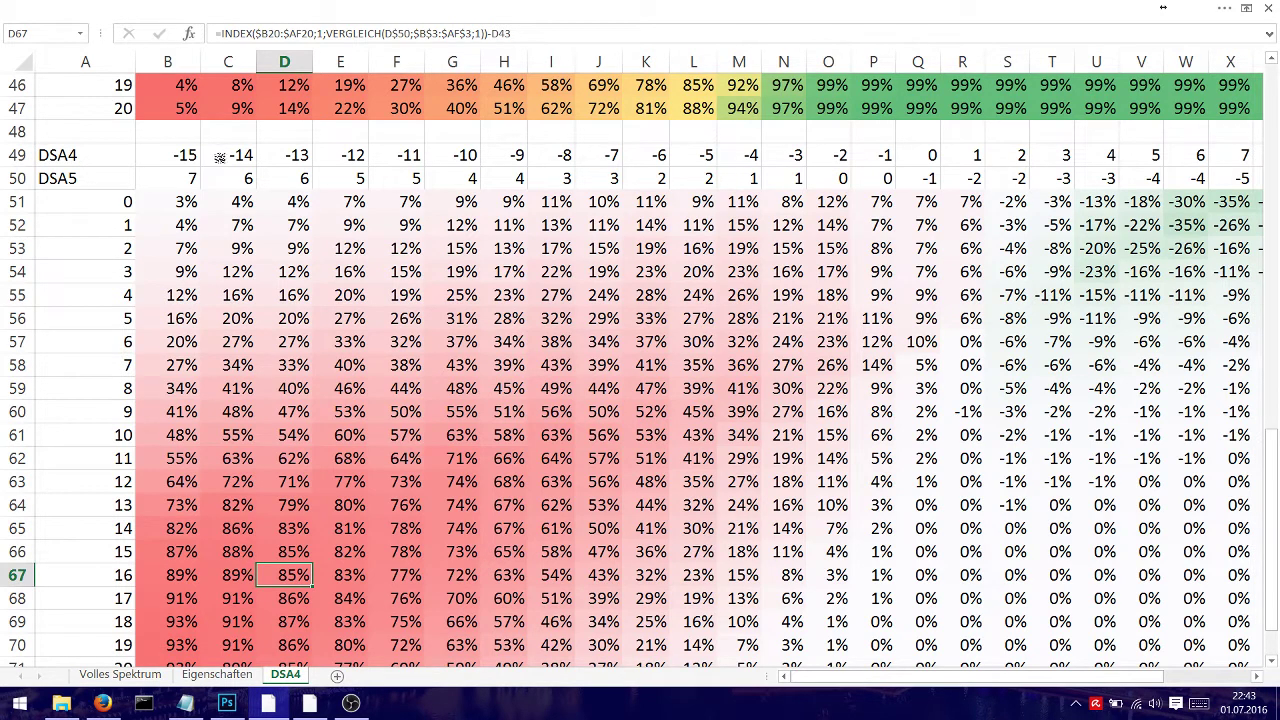
Select the differences in B51:I71 for DSA4 headers -15 to -8, ending on the difference in E66
left_click_drag(545, 202, 322, 667)
left_click_drag(213, 604, 170, 621)
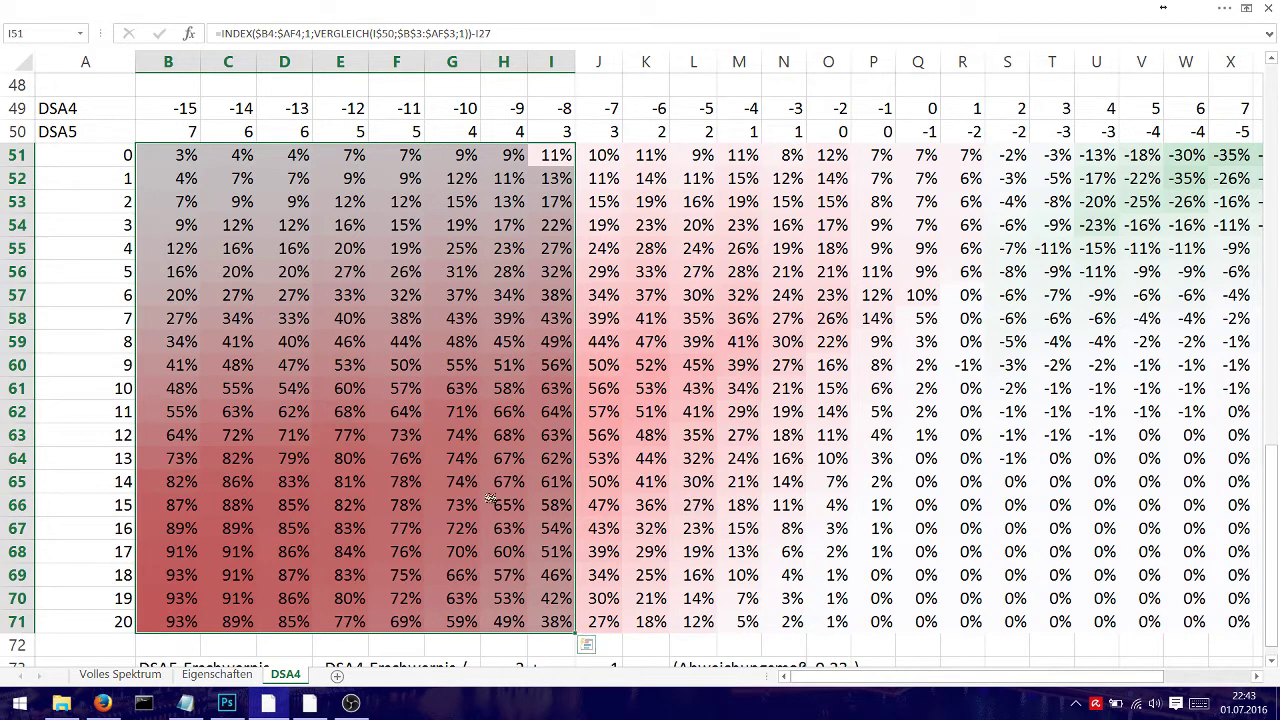
left_click(330, 507)
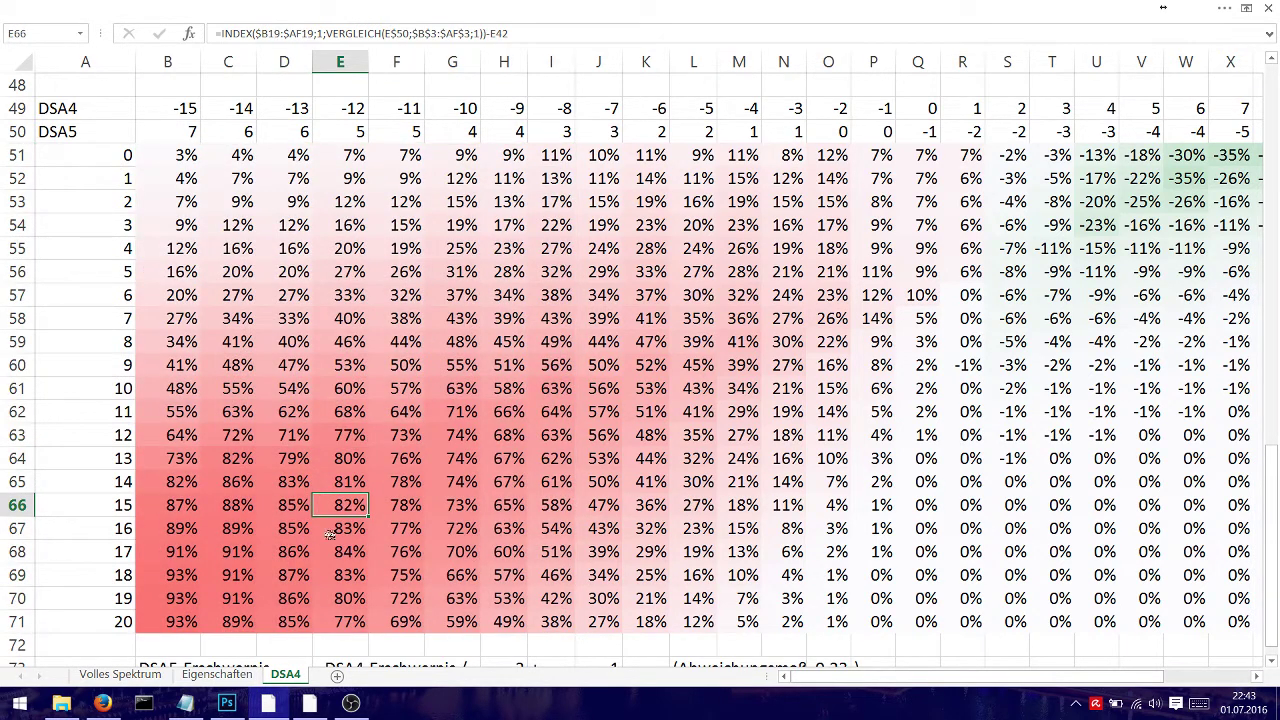
Inspect the differences in row 53 across the positive DSA4 headers, ending on AF53 under header 15
left_click(1062, 202)
key("Right")
key("Right")
key("Right")
key("Right")
key("Right")
key("Right")
key("Right")
key("Right")
key("Right")
key("Right")
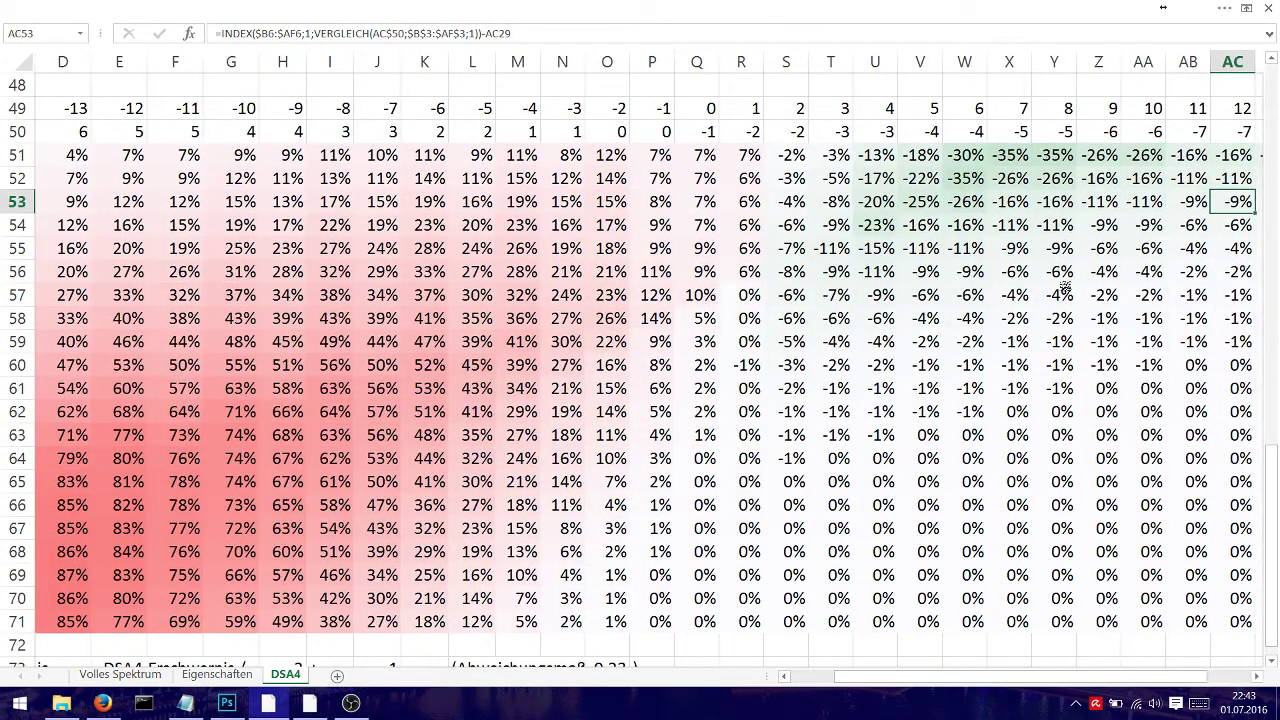
key("Right")
key("Right")
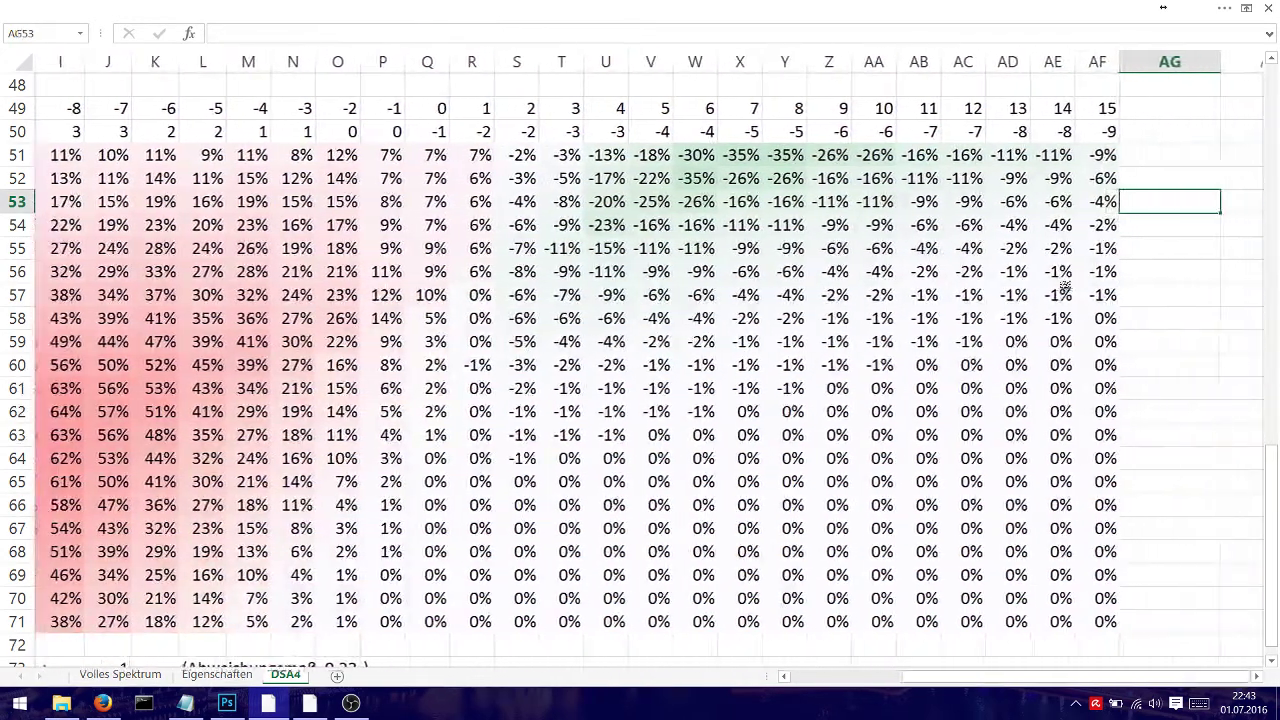
scroll(1033, 305, "up", 1)
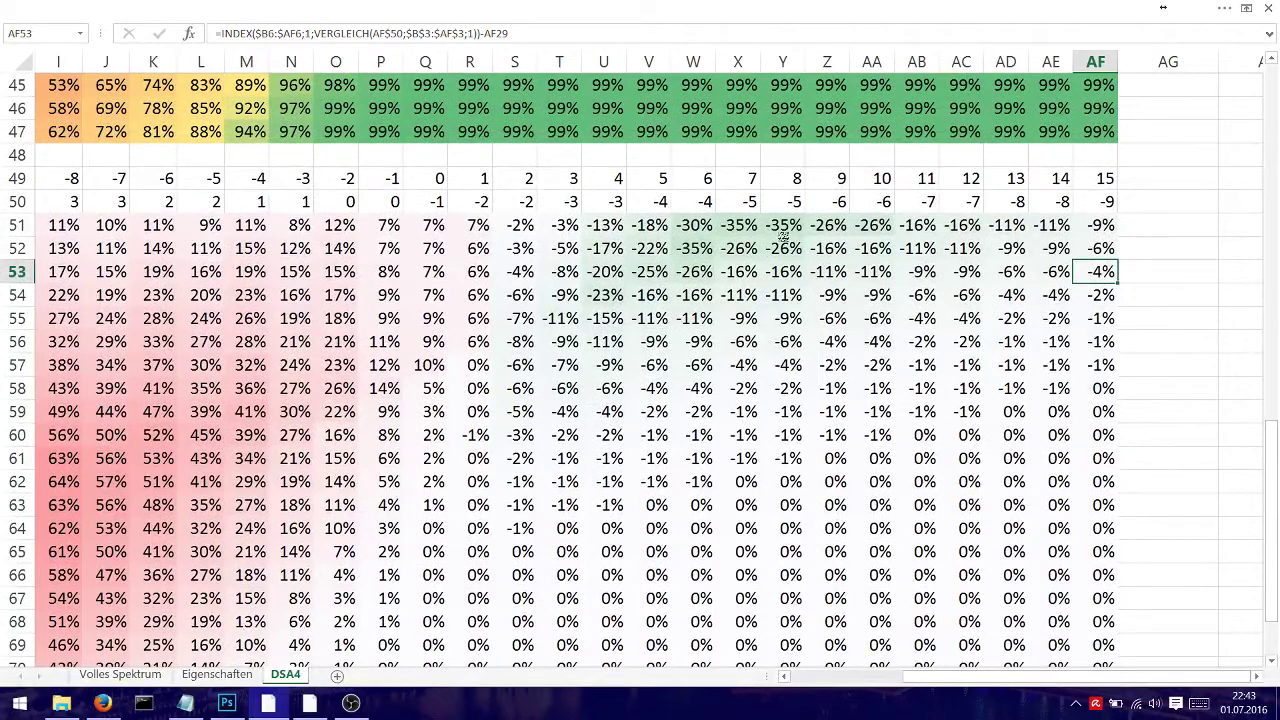
Inspect the differences in row 51, going from Y51 back to B51 under DSA4 header -15
left_click(783, 228)
key("Left")
key("Left")
key("Left")
key("Left")
key("Left")
key("Left")
key("Left")
key("Left")
key("Left")
key("Left")
key("Left")
key("Left")
key("Left")
key("Left")
key("Left")
key("Left")
key("Left")
key("Left")
key("Left")
key("Left")
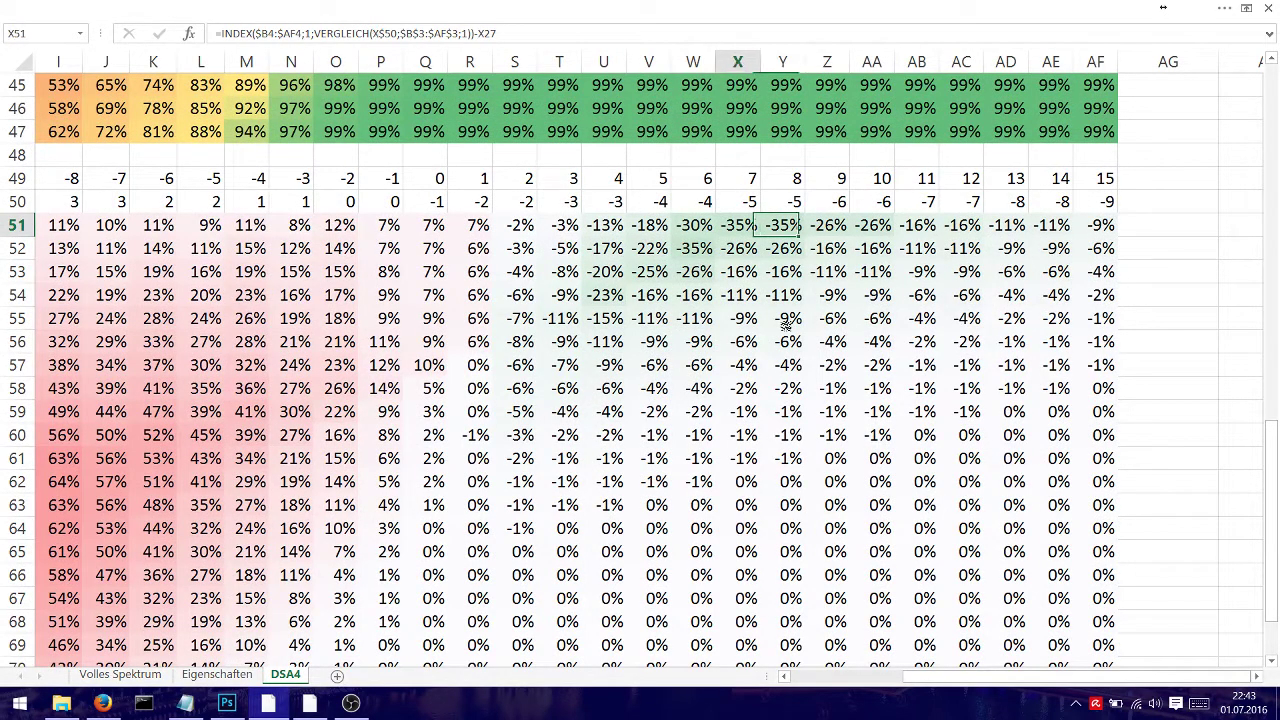
Go through the differences in row 51 from B51 towards the highest positive DSA4 headers
key("Right")
key("Right")
key("Right")
key("Right")
key("Right")
key("Right")
key("Right")
key("Right")
key("Right")
key("Right")
key("Right")
key("Right")
key("Right")
key("Right")
key("Right")
key("Right")
key("Right")
key("Right")
key("Right")
key("Right")
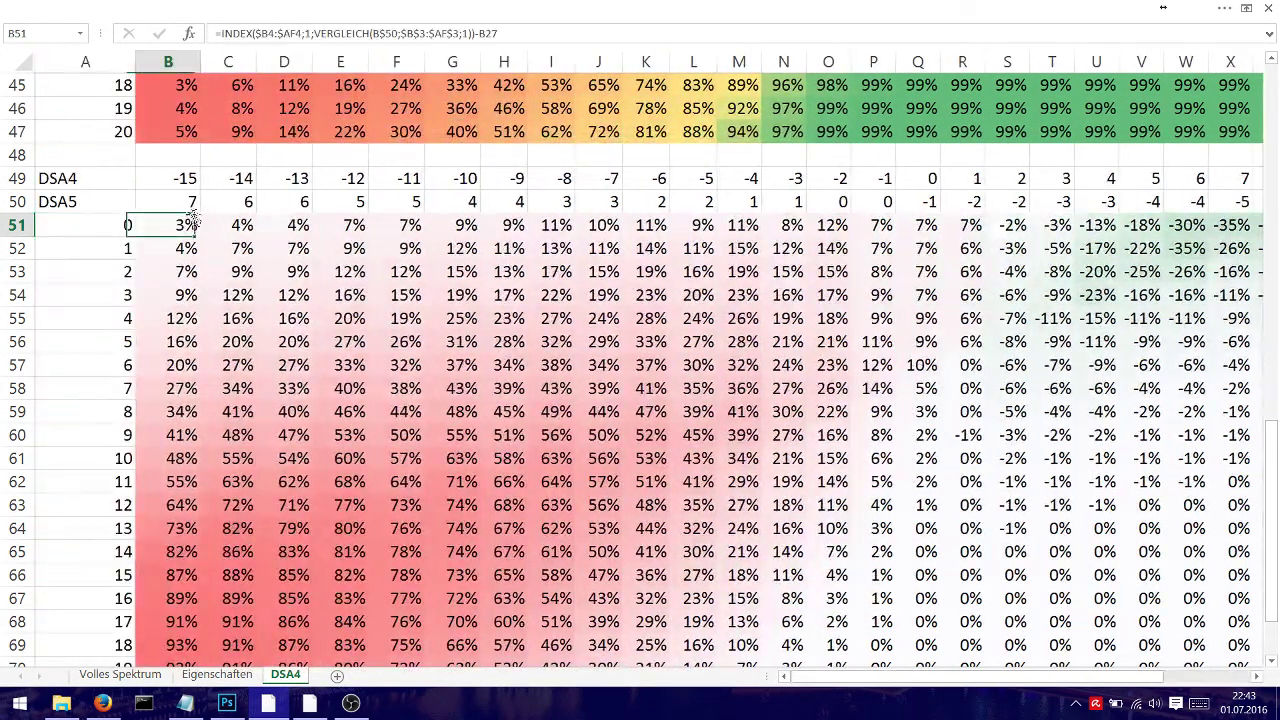
key("Right")
key("Right")
key("Right")
key("Right")
key("Right")
key("Right")
key("Right")
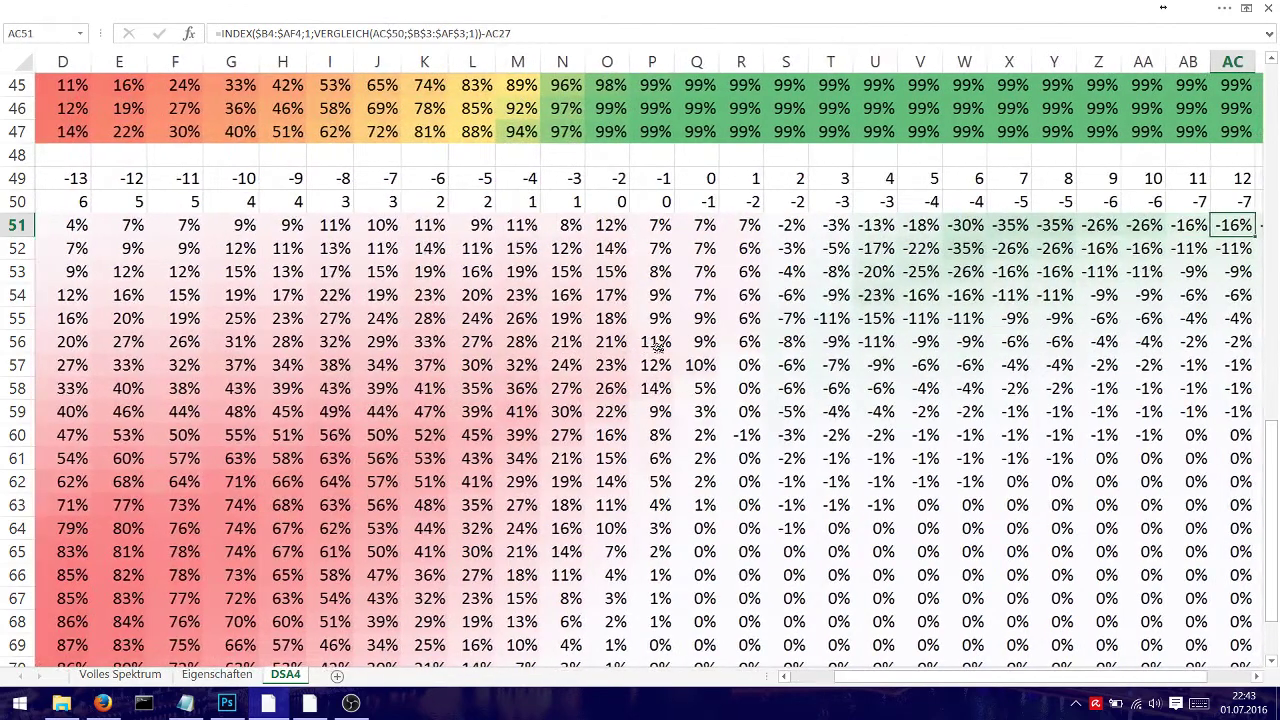
Review the differences in row 51 back from the highest positive DSA4 headers towards the negative ones
key("Left")
key("Left")
key("Left")
key("Left")
key("Left")
key("Left")
key("Left")
key("Left")
key("Left")
key("Left")
key("Left")
key("Left")
key("Left")
key("Left")
key("Left")
key("Left")
key("Left")
key("Left")
key("Left")
key("Left")
key("Left")
key("Left")
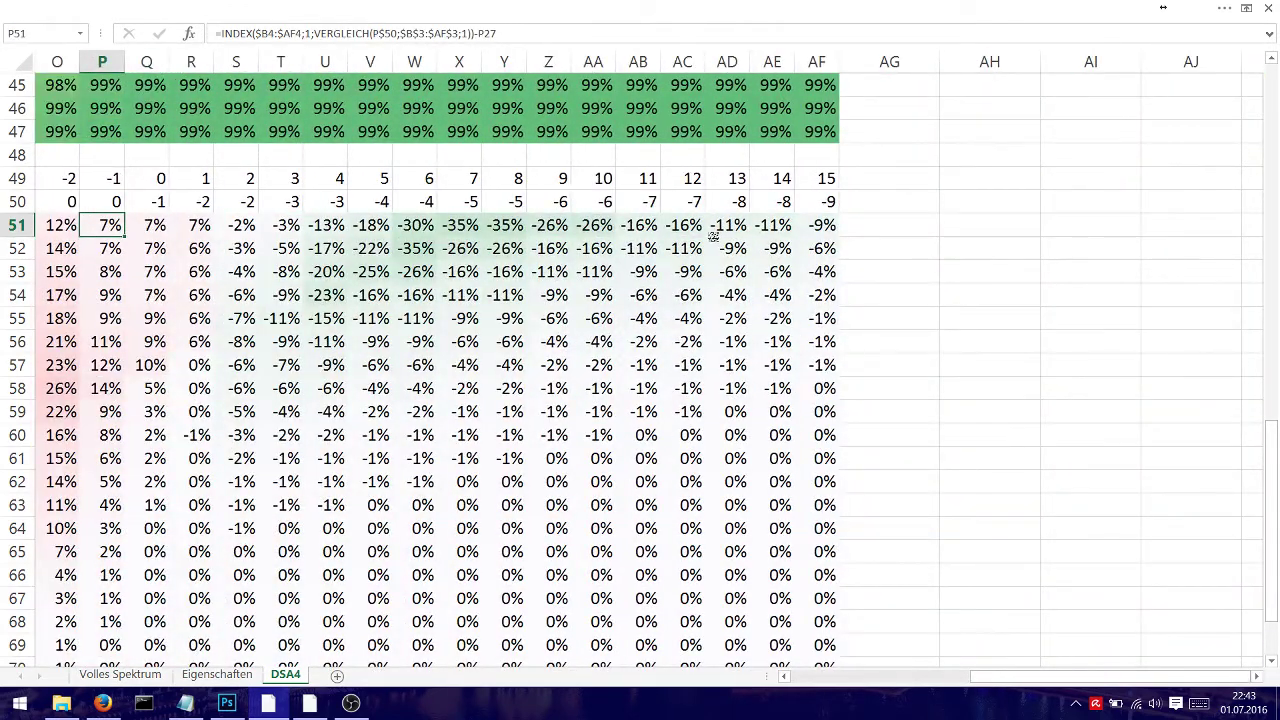
Inspect the difference in Y51 under DSA4 header 8 and the one in R57 under header 1
left_click(662, 227)
key("Left")
key("Left")
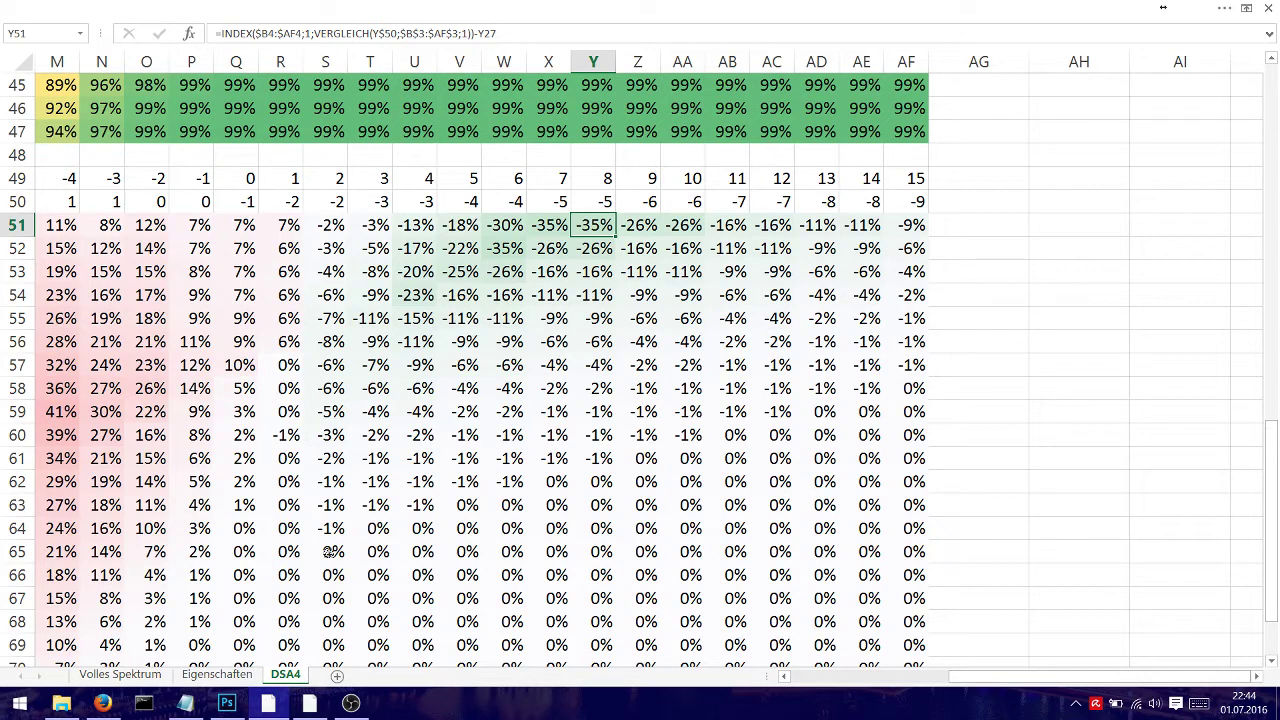
left_click(276, 362)
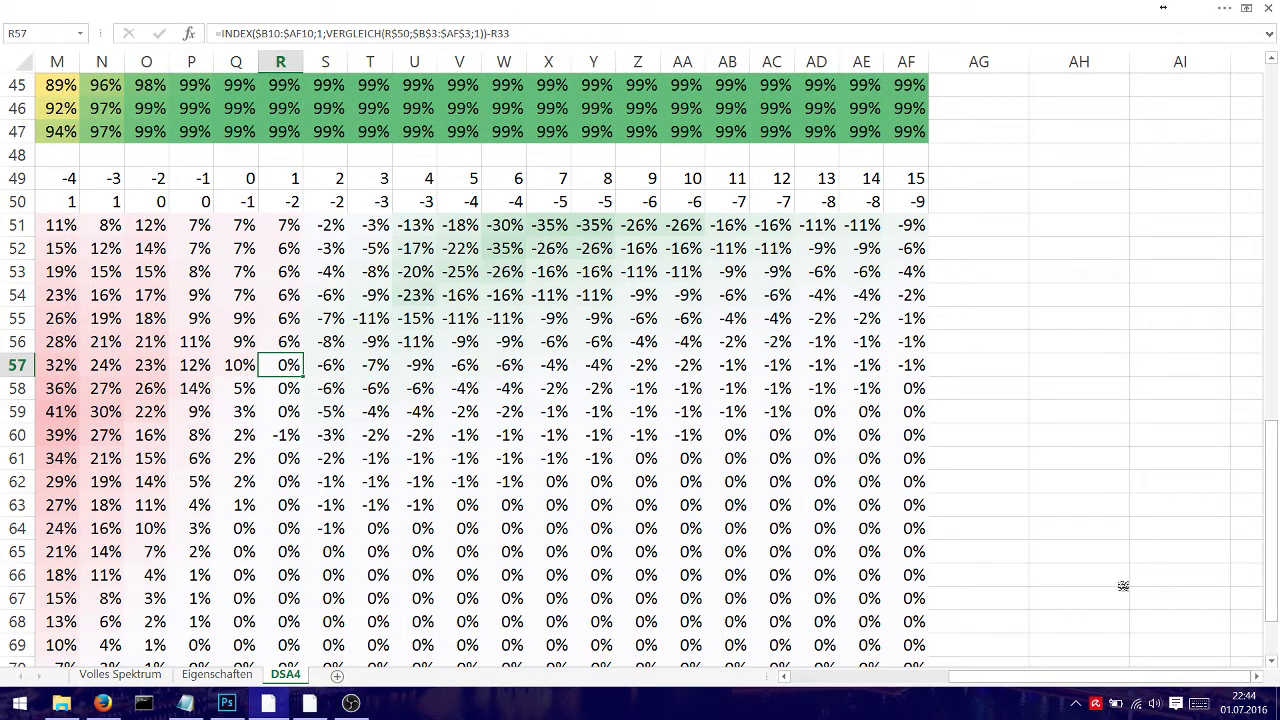
Examine the Abweichungsmaß formula in O73 and the difference cells it references, leaving the formula as it is
left_click_drag(965, 680, 926, 683)
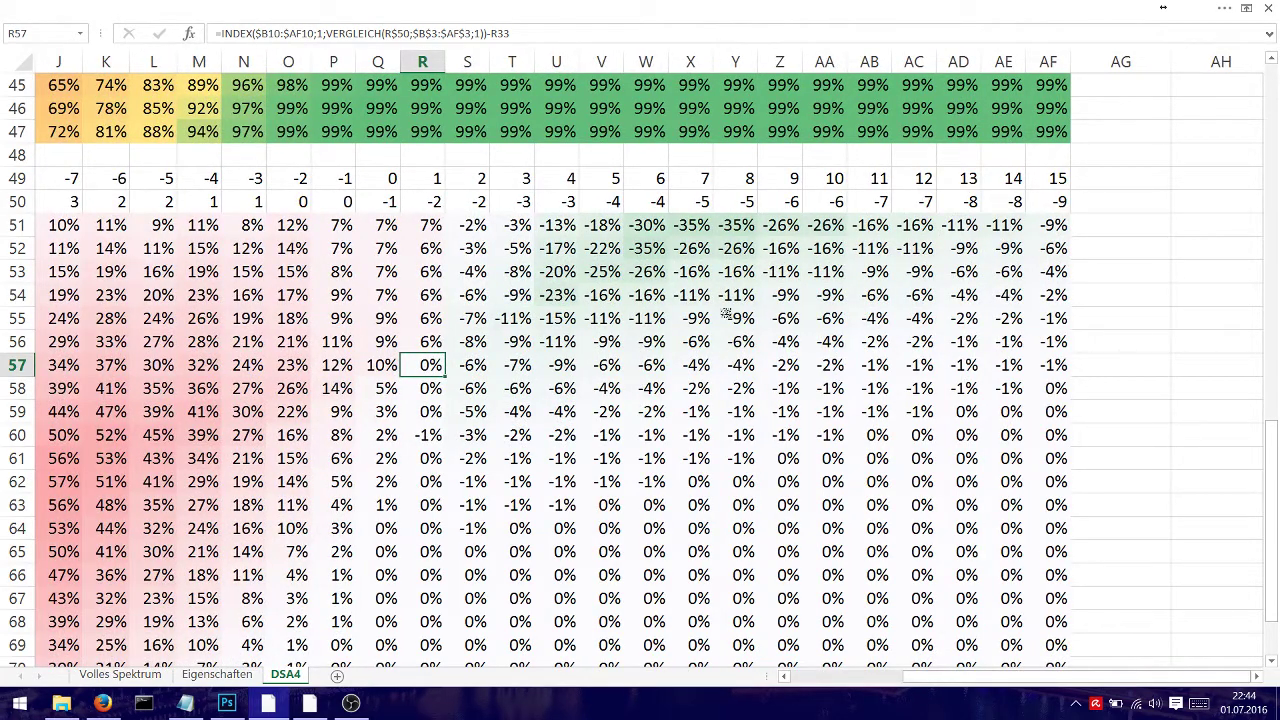
scroll(466, 310, "down", 1)
scroll(466, 310, "down", 1)
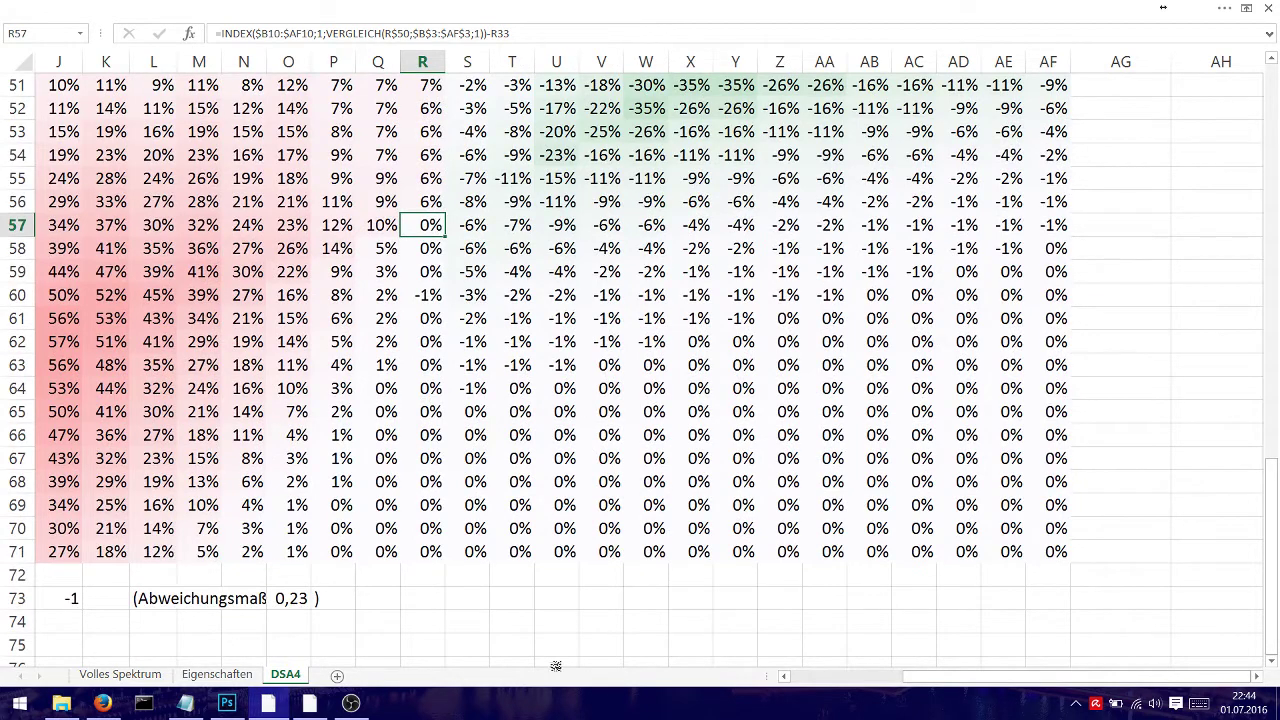
left_click_drag(910, 677, 874, 704)
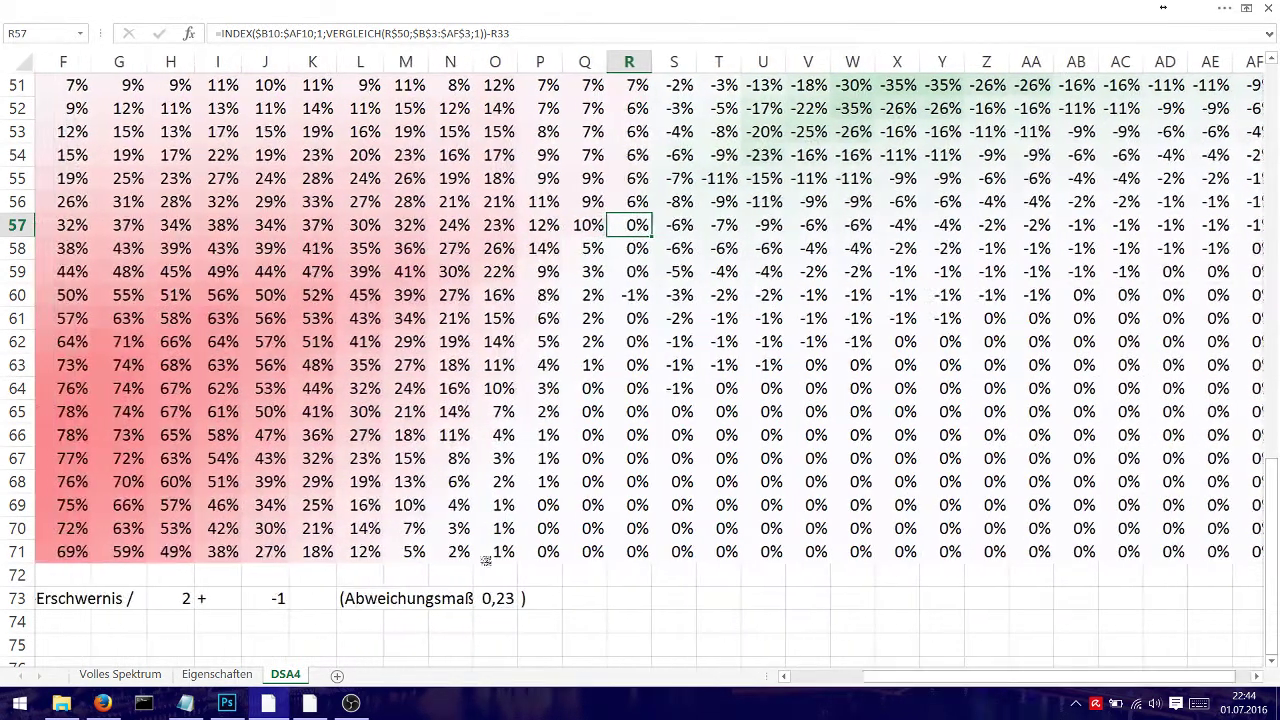
left_click(507, 597)
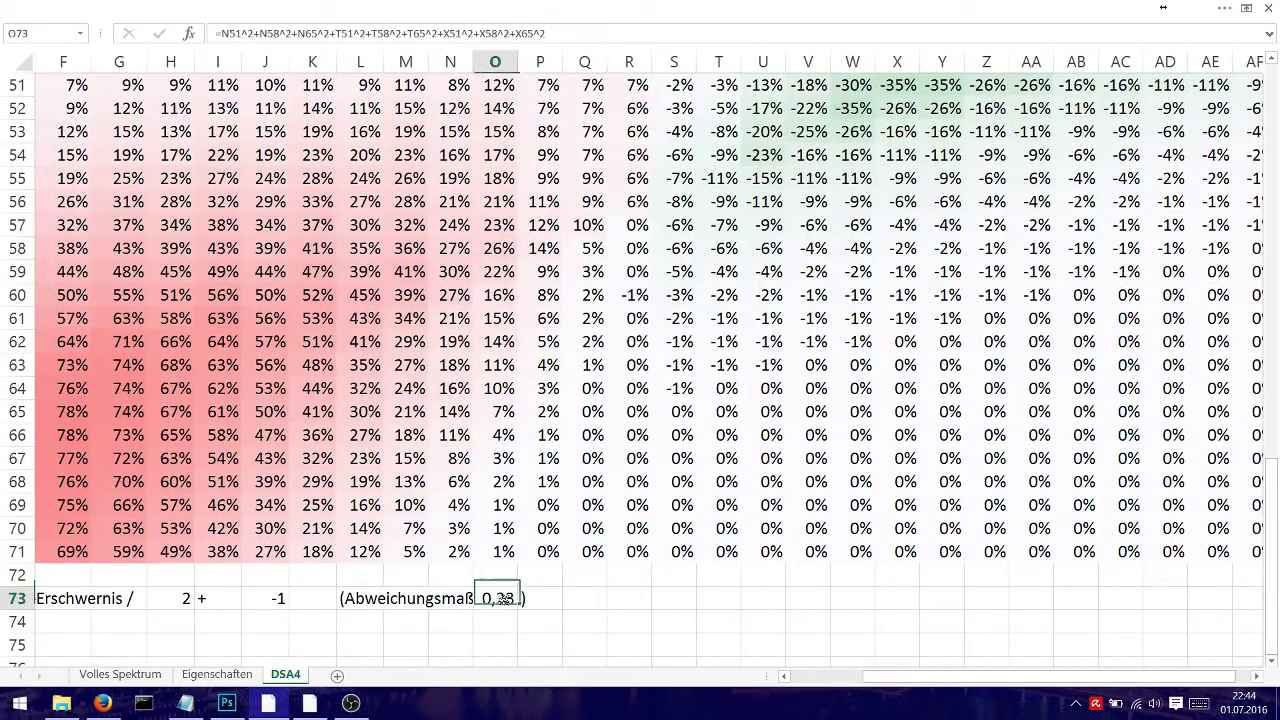
left_click(582, 27)
scroll(800, 450, "up", 1)
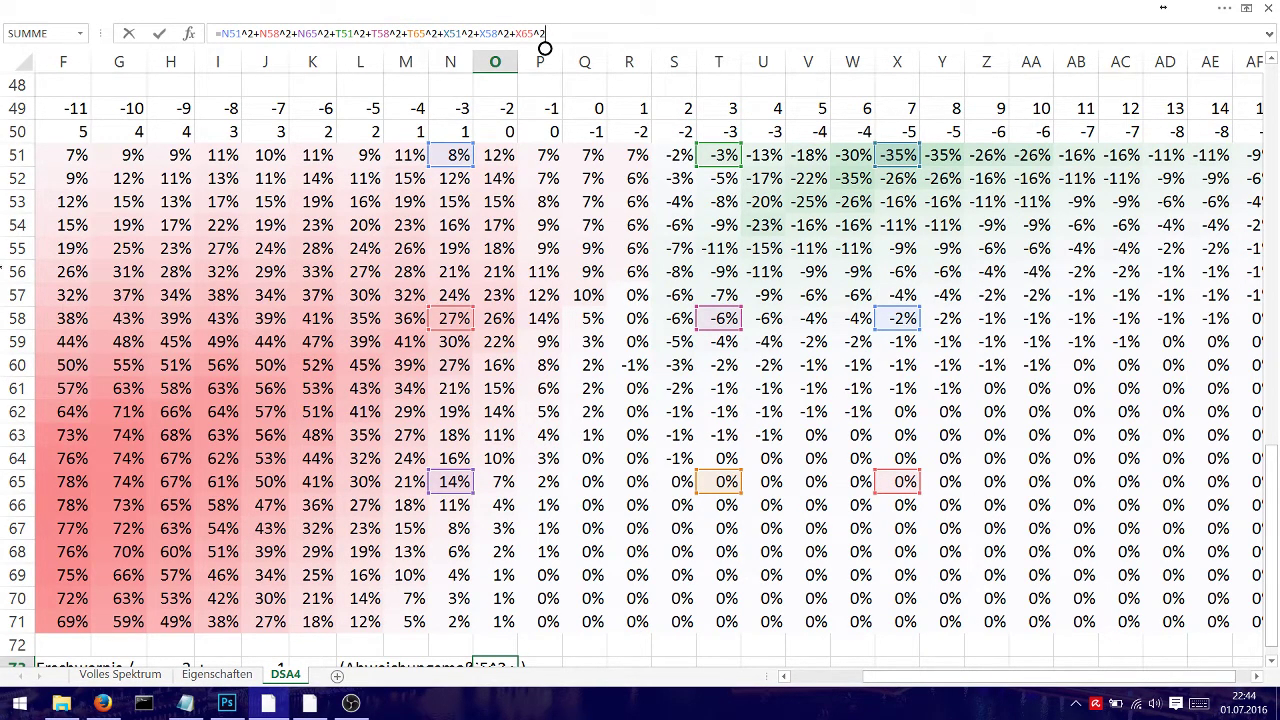
left_click(797, 677)
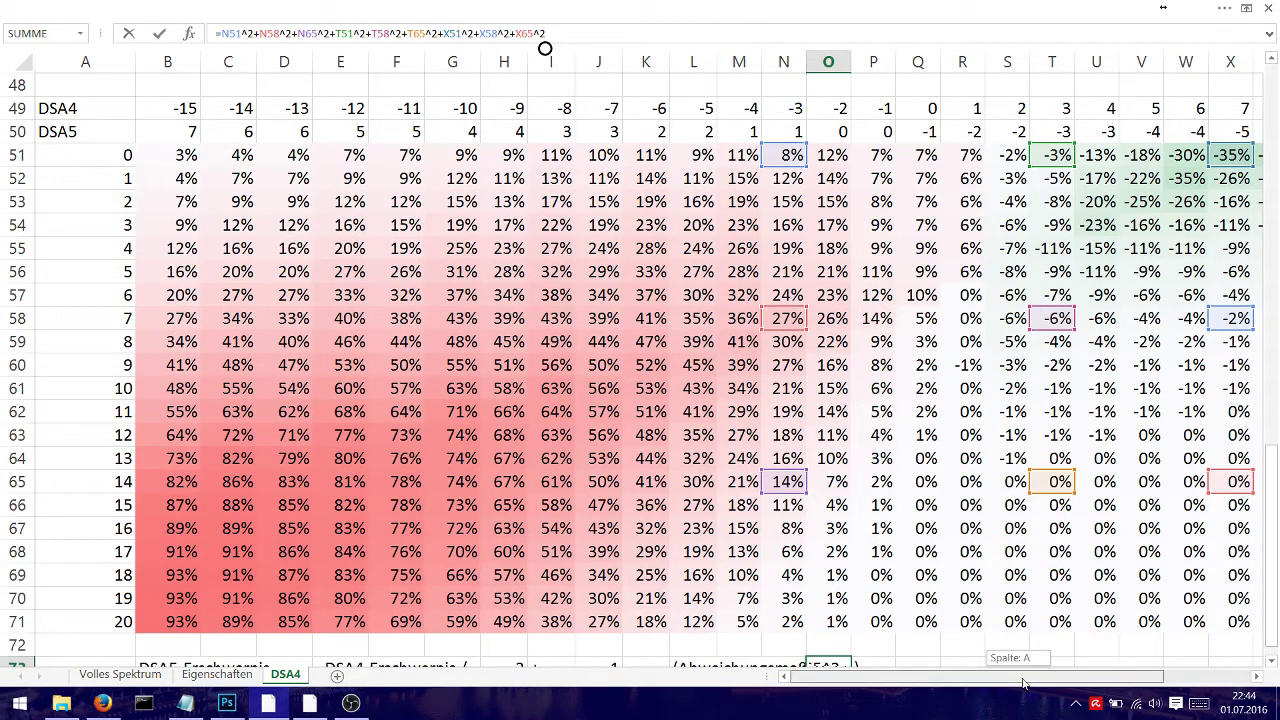
left_click_drag(1020, 688, 1052, 688)
scroll(545, 48, "down", 1)
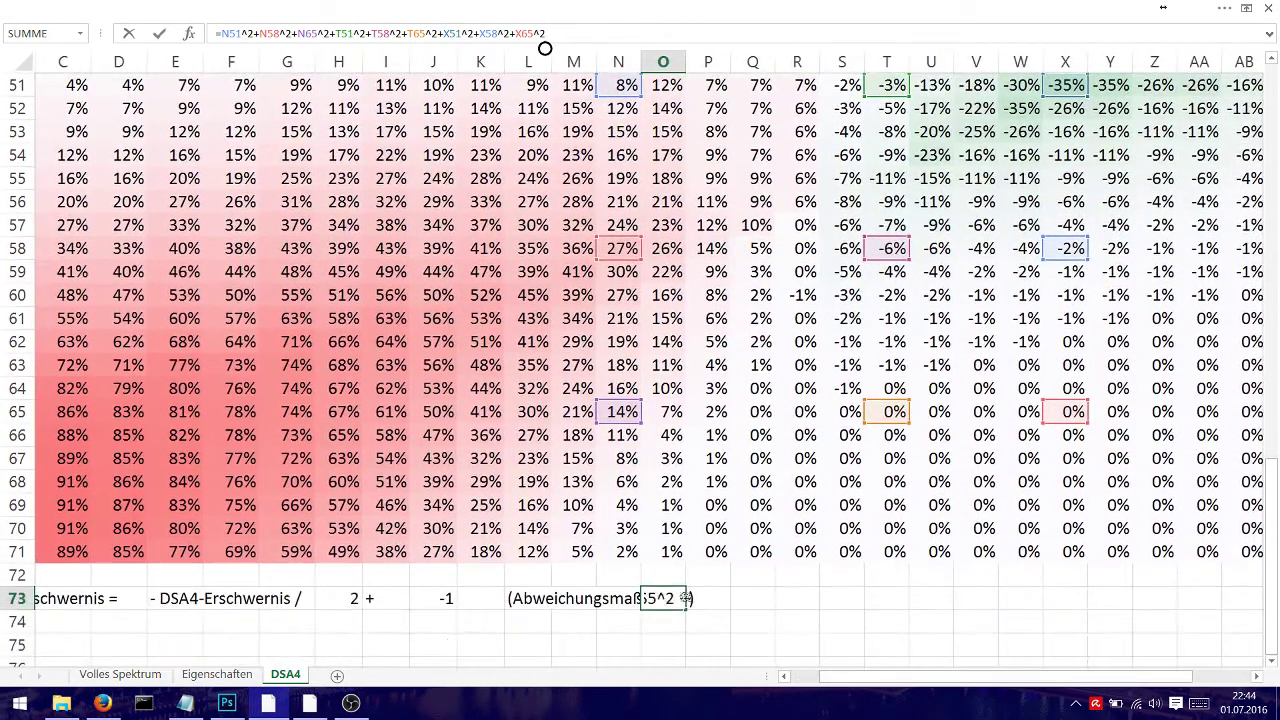
key("Return")
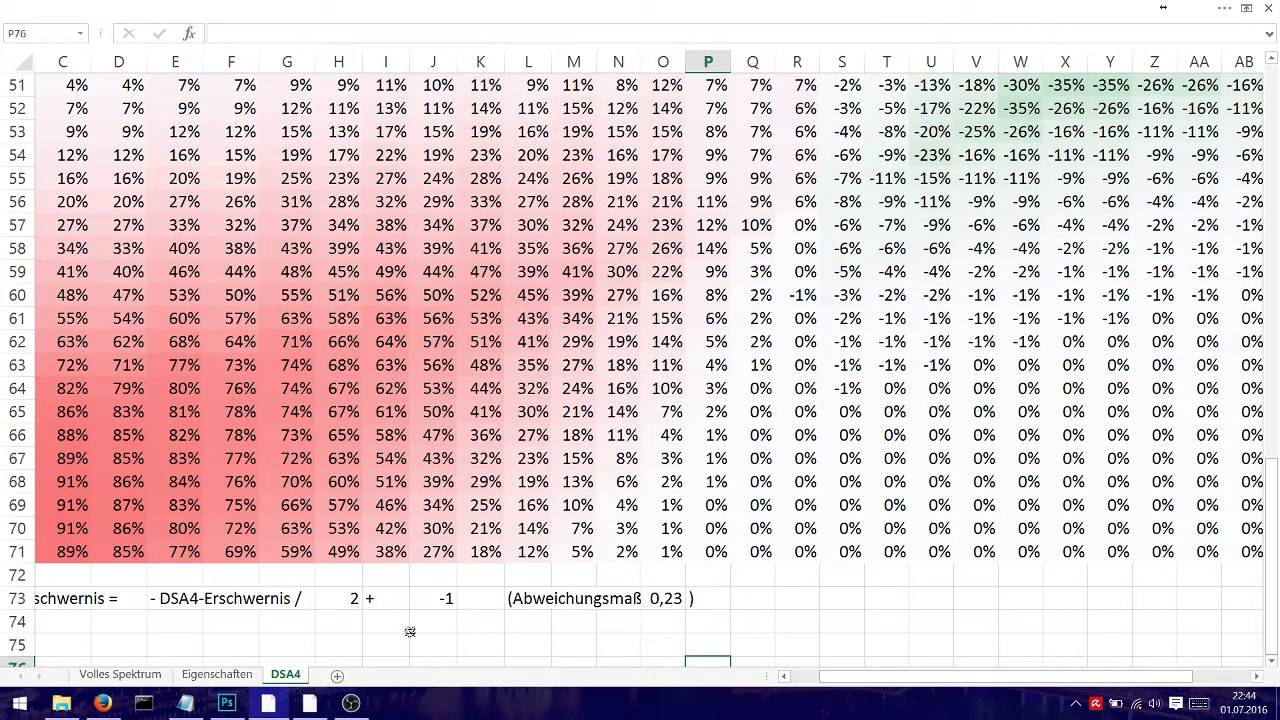
Inspect the additive constant in J73 of the conversion formula and the difference in V56
left_click(322, 603)
left_click(448, 604)
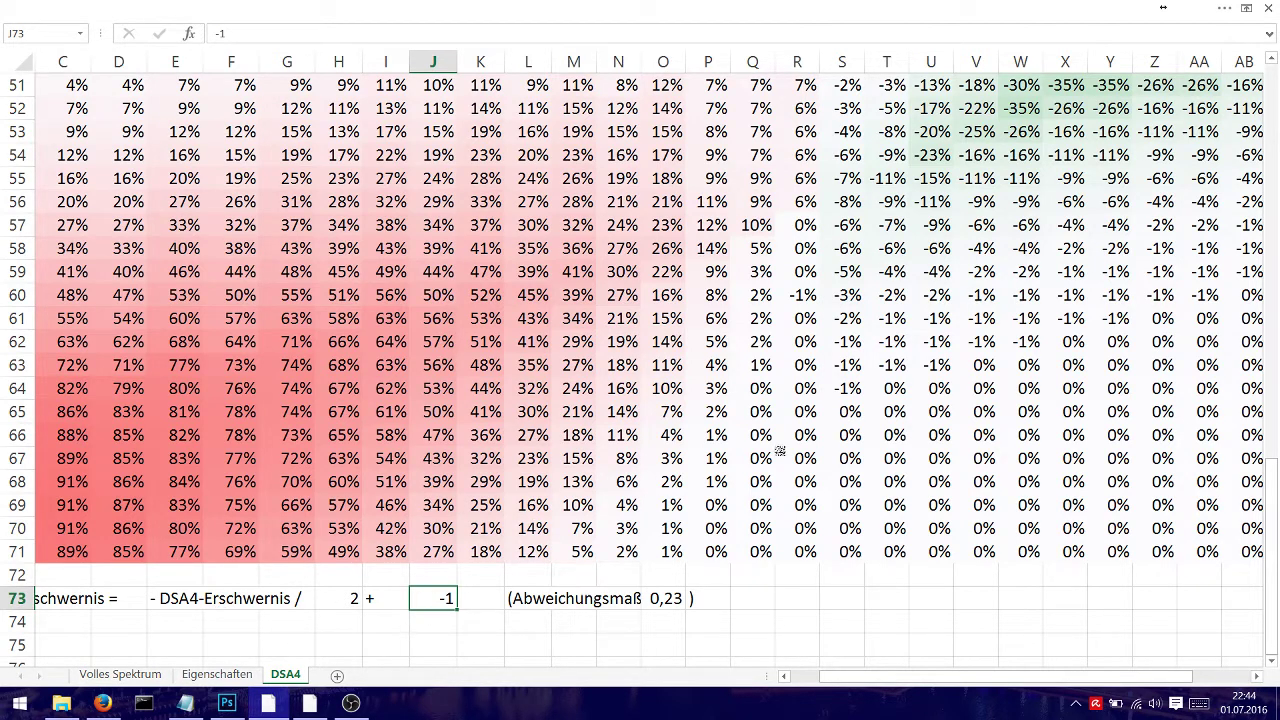
scroll(972, 410, "up", 1)
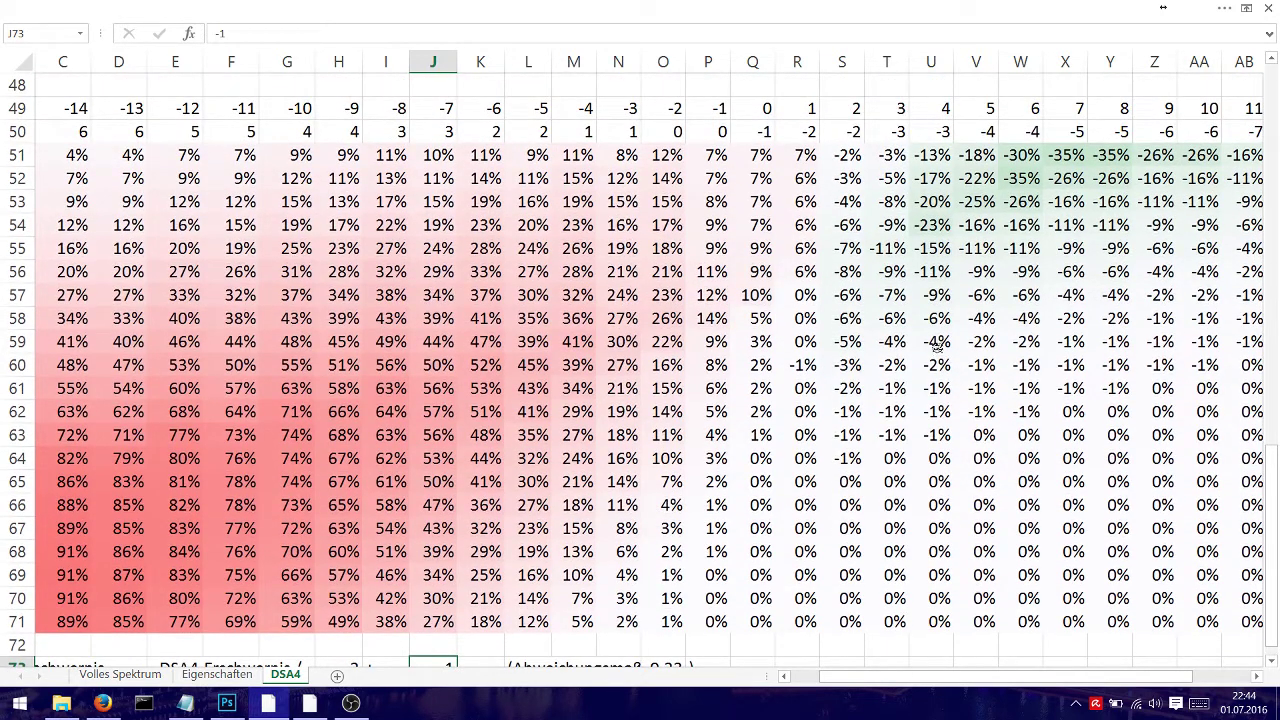
left_click(964, 272)
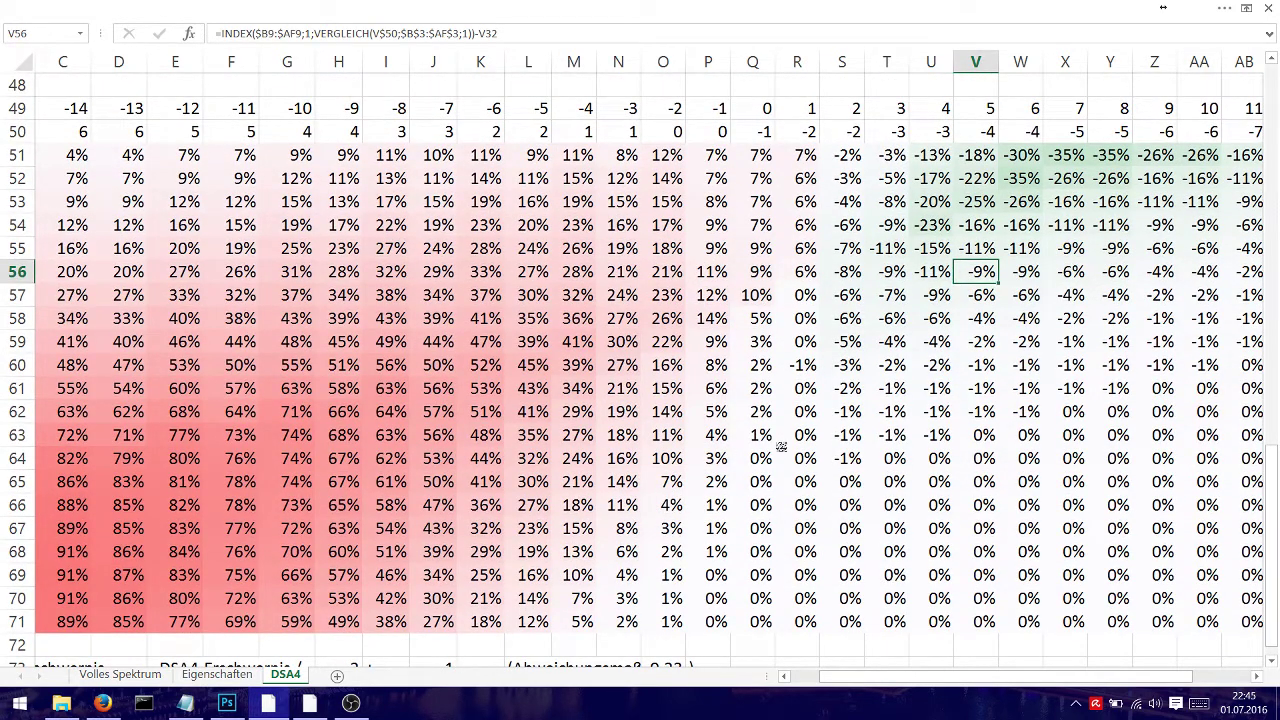
scroll(780, 447, "down", 1)
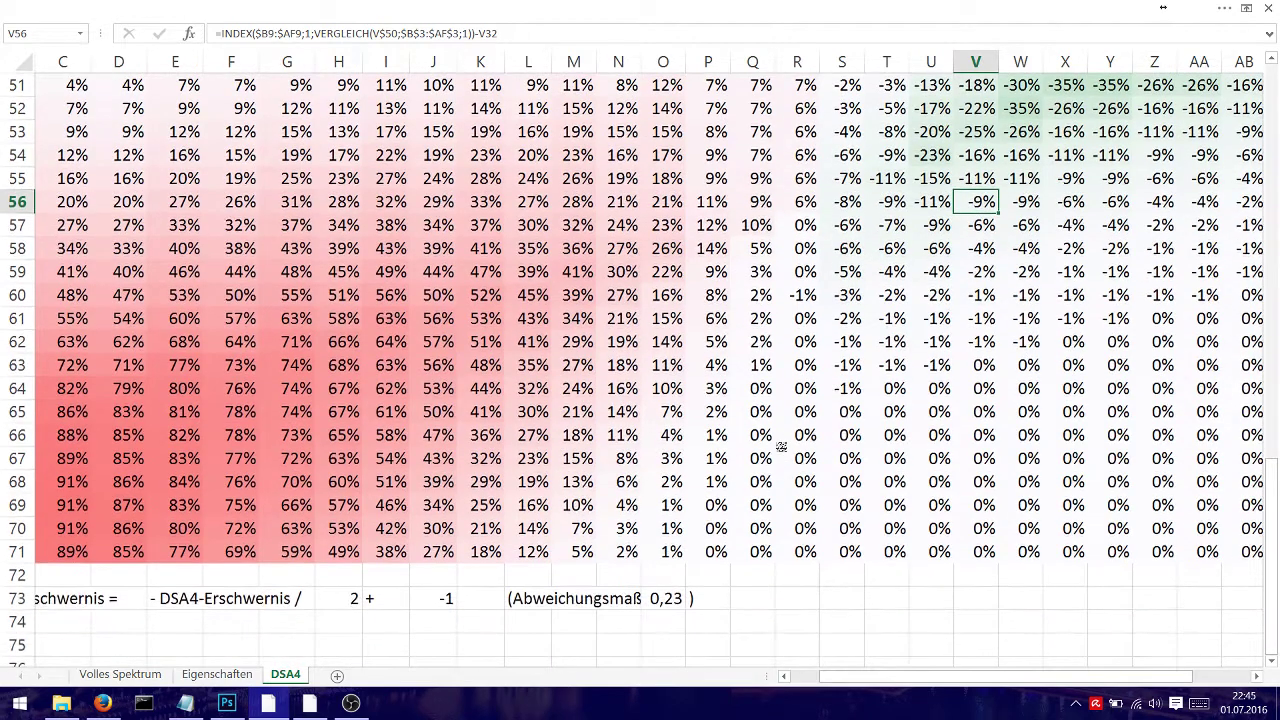
scroll(780, 447, "up", 1)
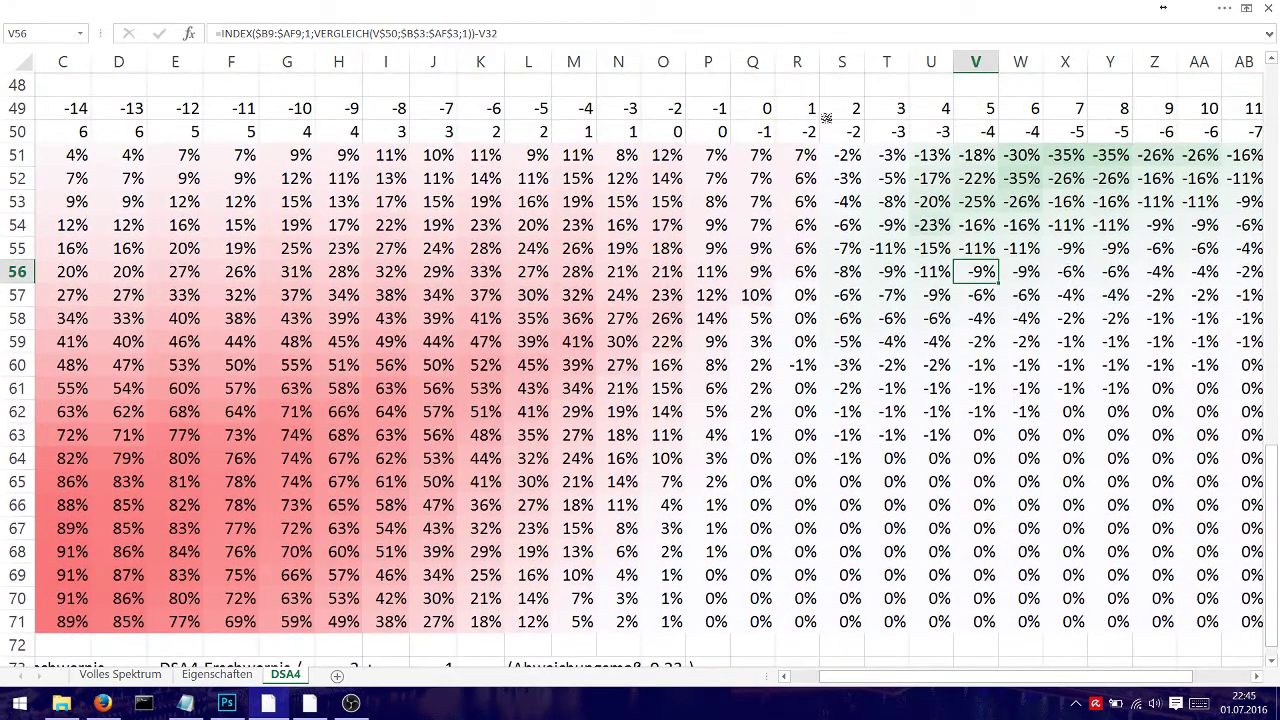
Compare the paired DSA4 and DSA5 headers in R49 and R50 with the conversion formula in row 73
left_click(791, 109)
scroll(780, 440, "down", 1)
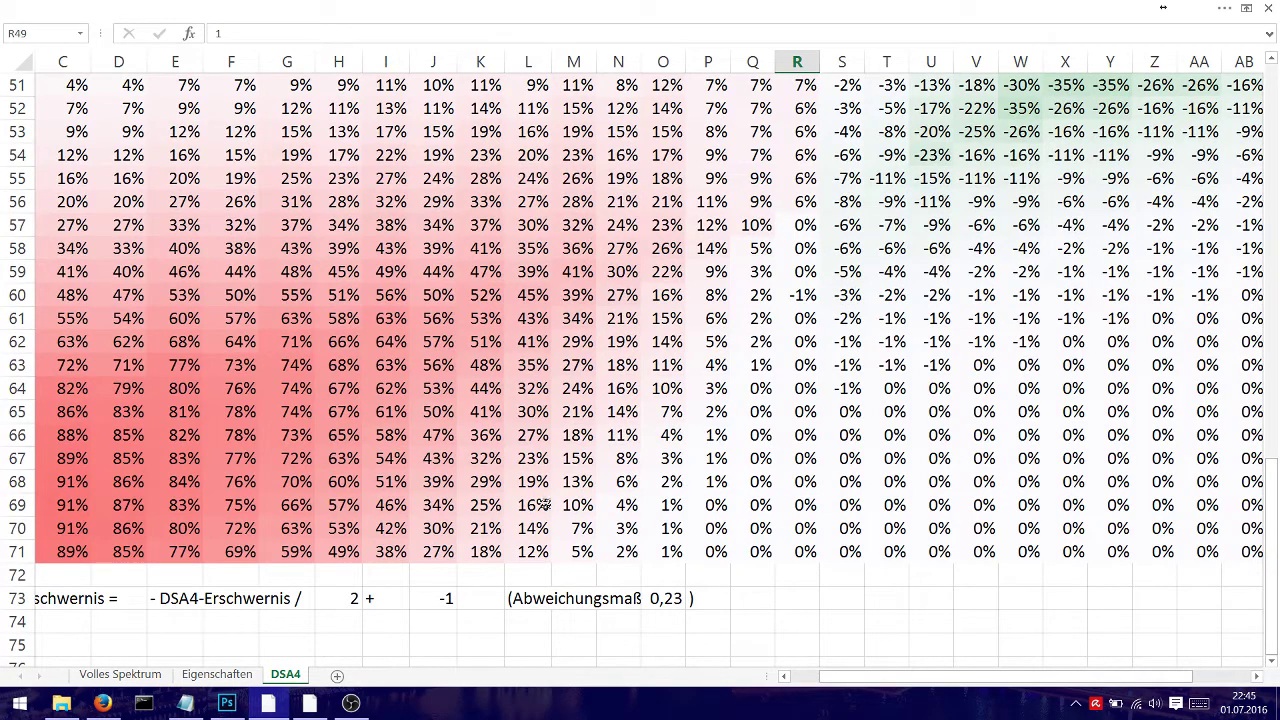
scroll(540, 505, "up", 1)
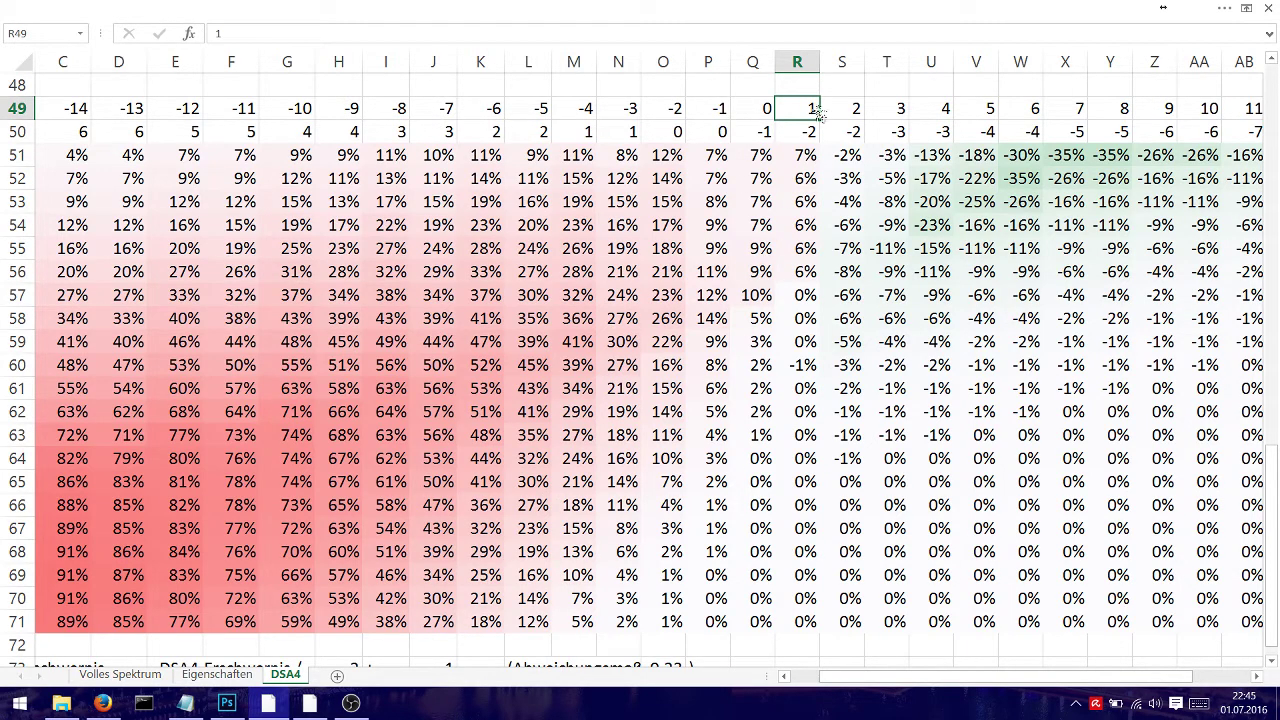
scroll(808, 185, "down", 2)
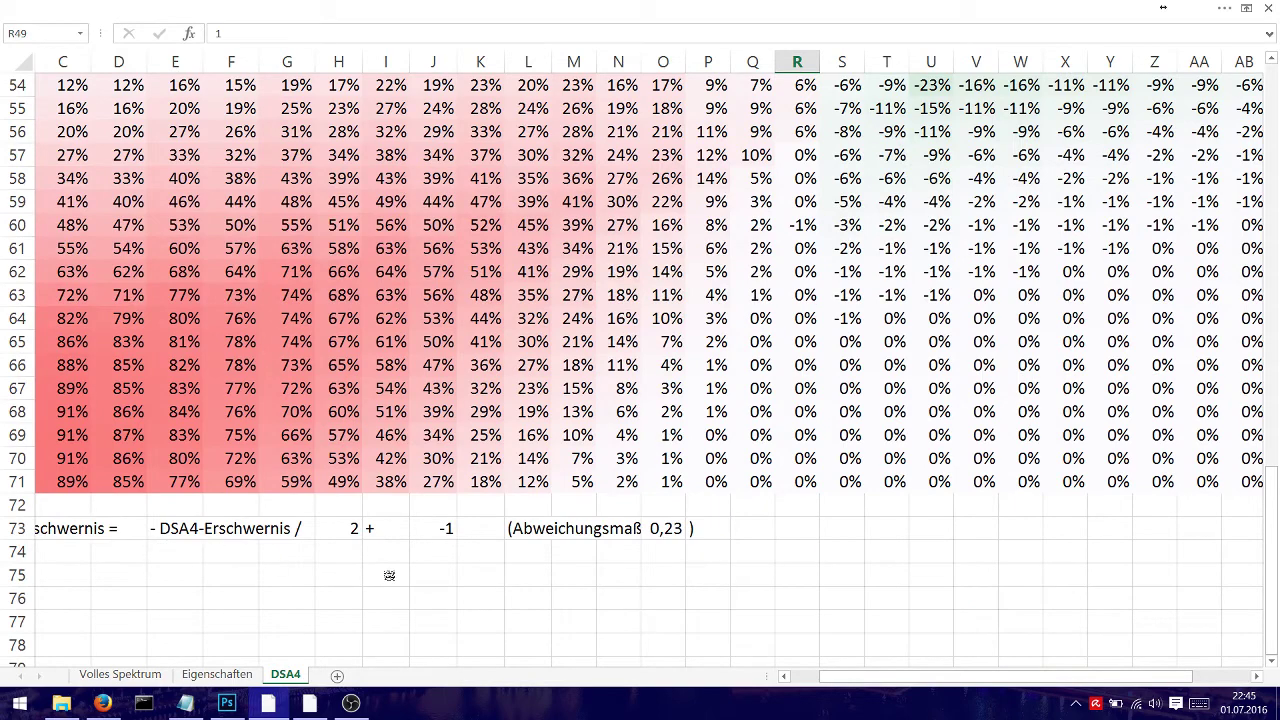
scroll(496, 517, "up", 4)
left_click(812, 270)
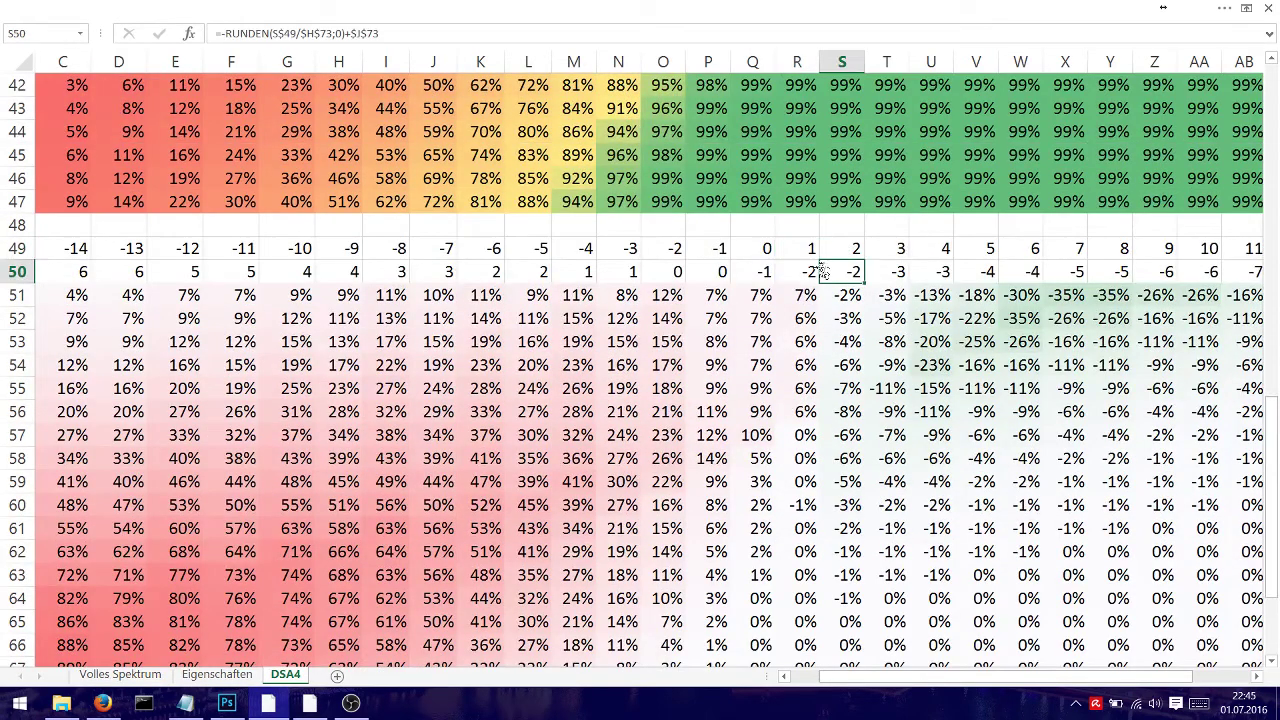
left_click(813, 252)
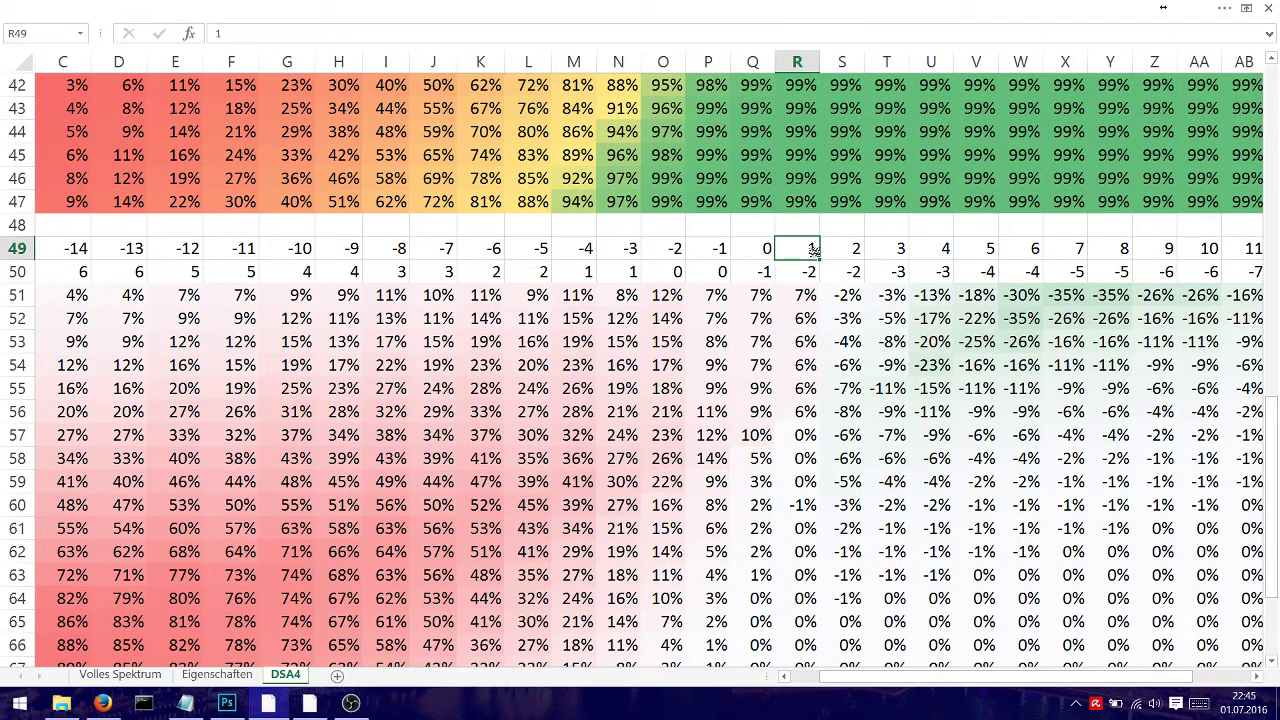
left_click(809, 274)
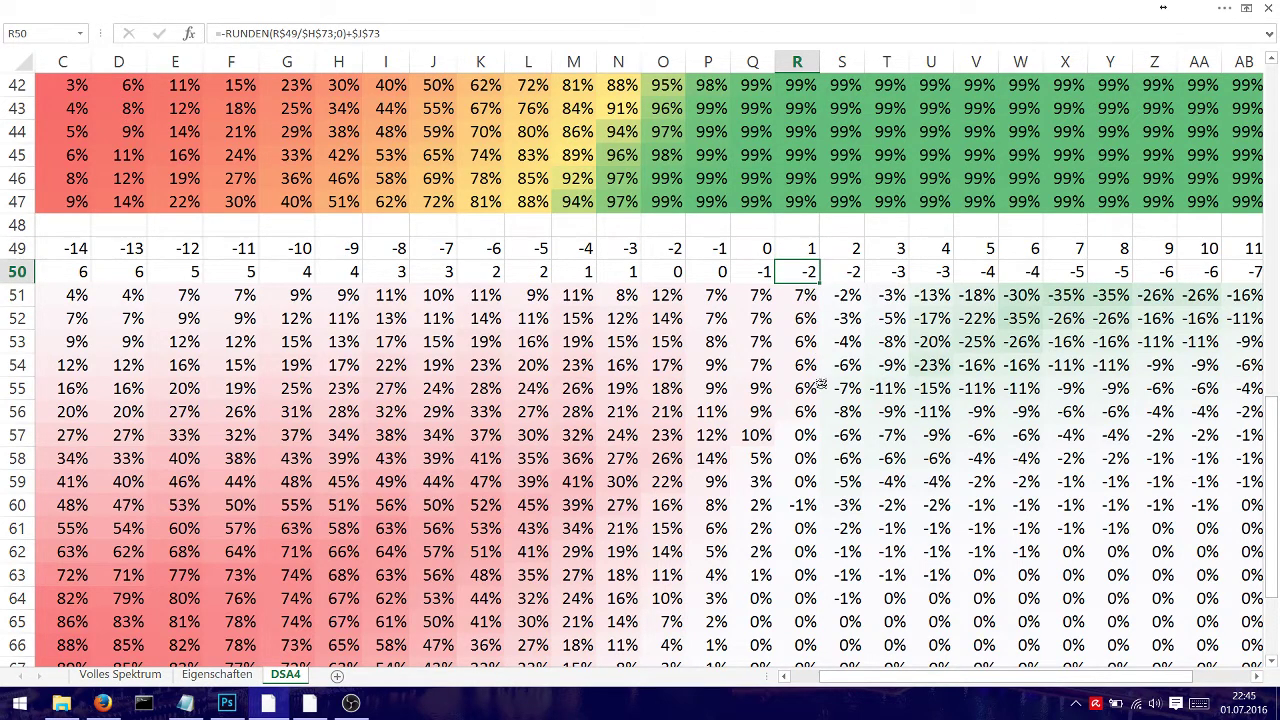
Inspect the difference in U56 and those along row 55 under the positive DSA4 headers, ending on AD55
scroll(820, 384, "down", 1)
left_click(932, 345)
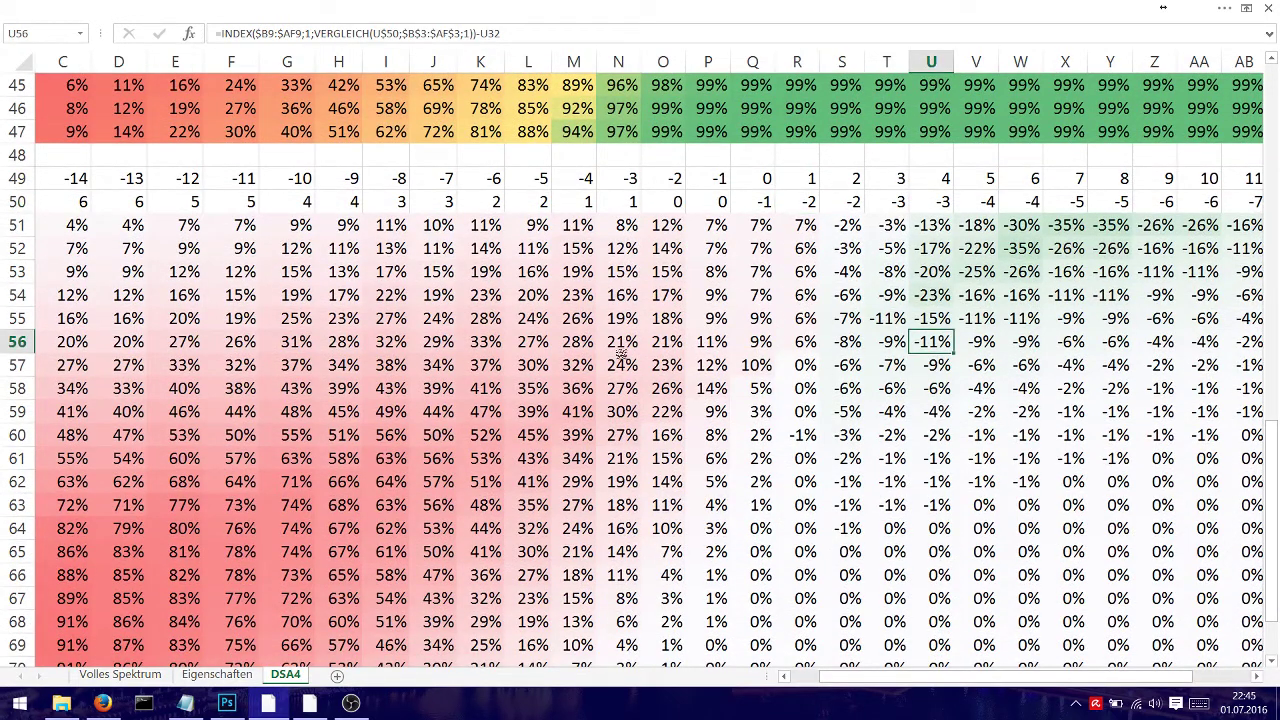
left_click(957, 318)
key("Right")
key("Right")
key("Right")
key("Right")
key("Right")
key("Right")
key("Right")
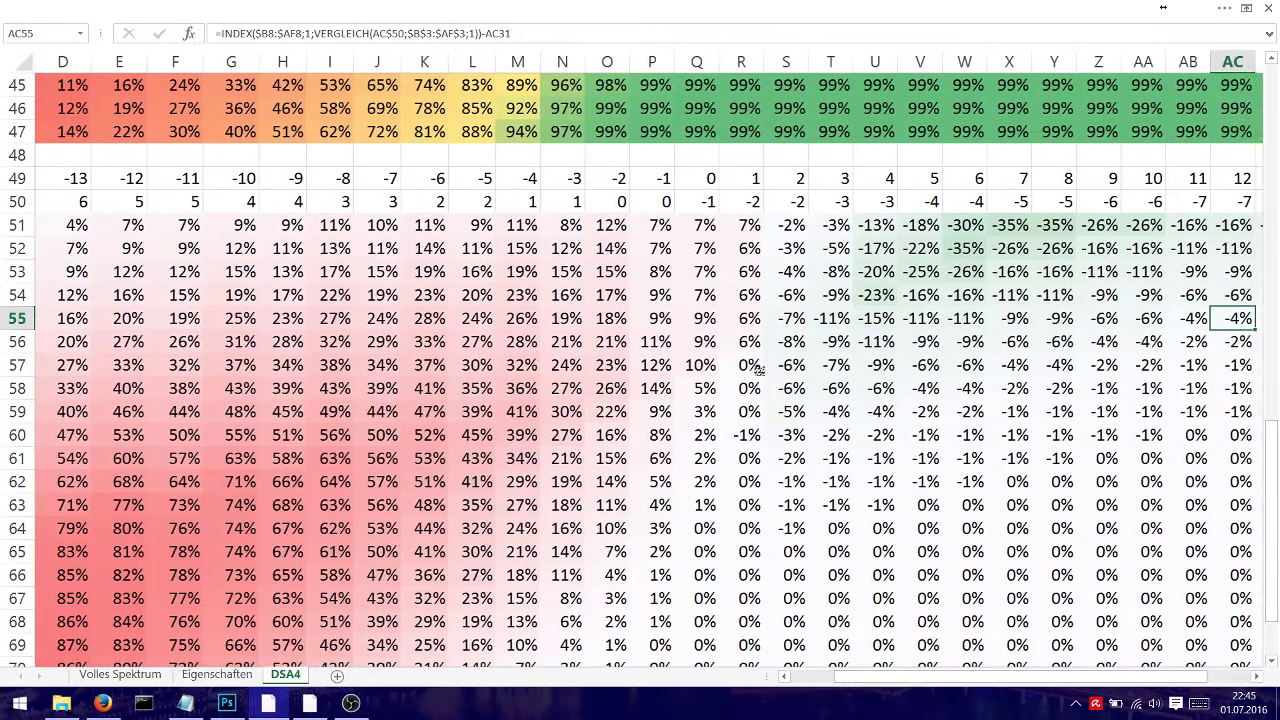
key("Right")
Inspect the differences in W51:X52 and match X51 with its headers in X49 and X50 and row label A51
left_click_drag(965, 225, 918, 250)
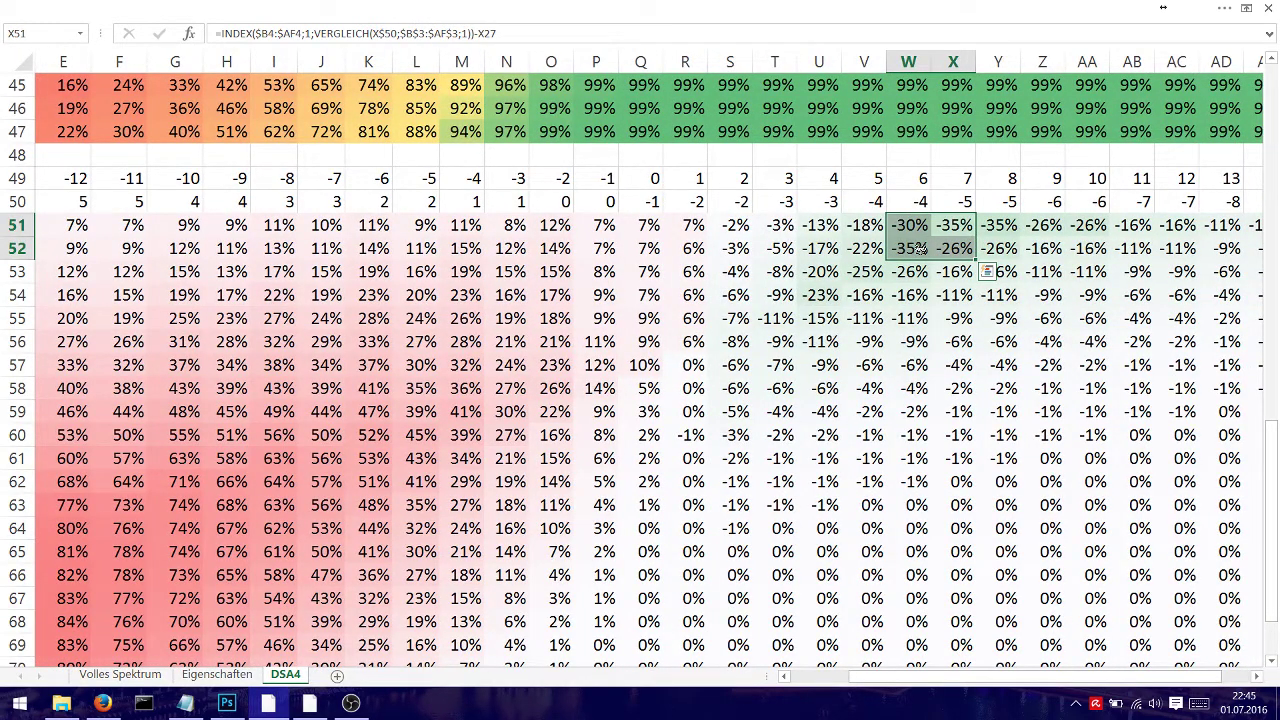
left_click(949, 224)
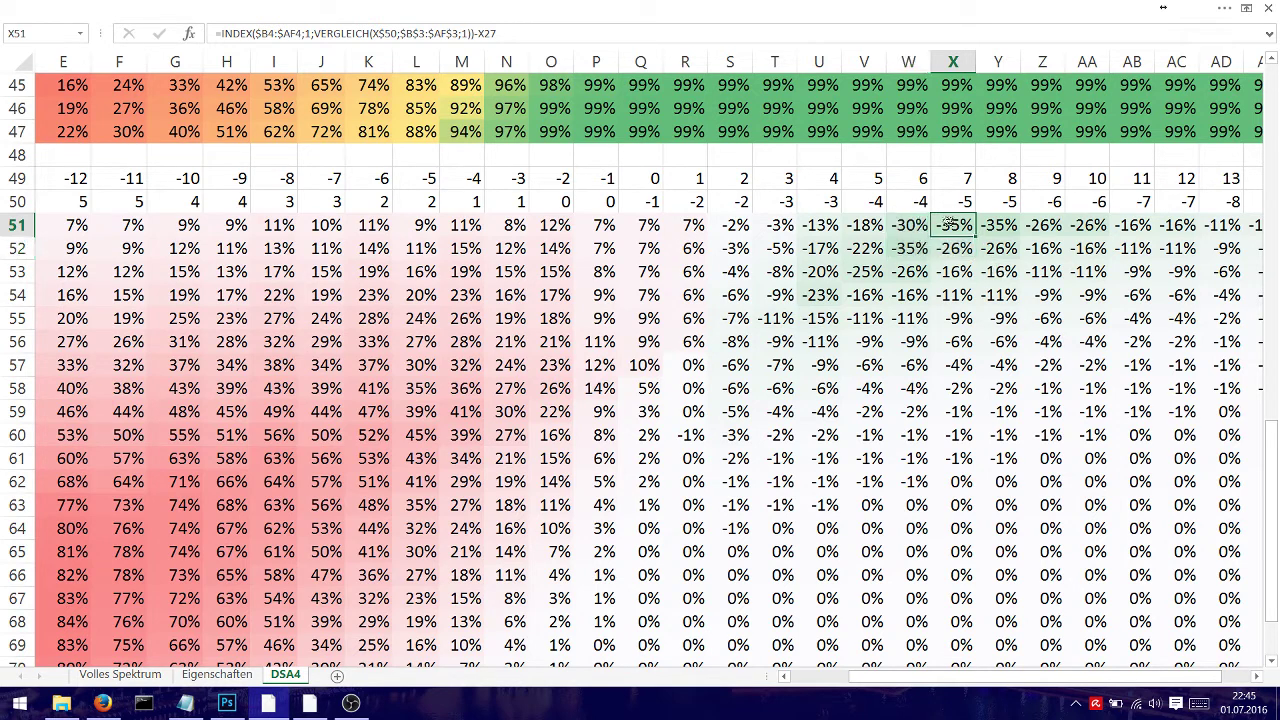
left_click(970, 180)
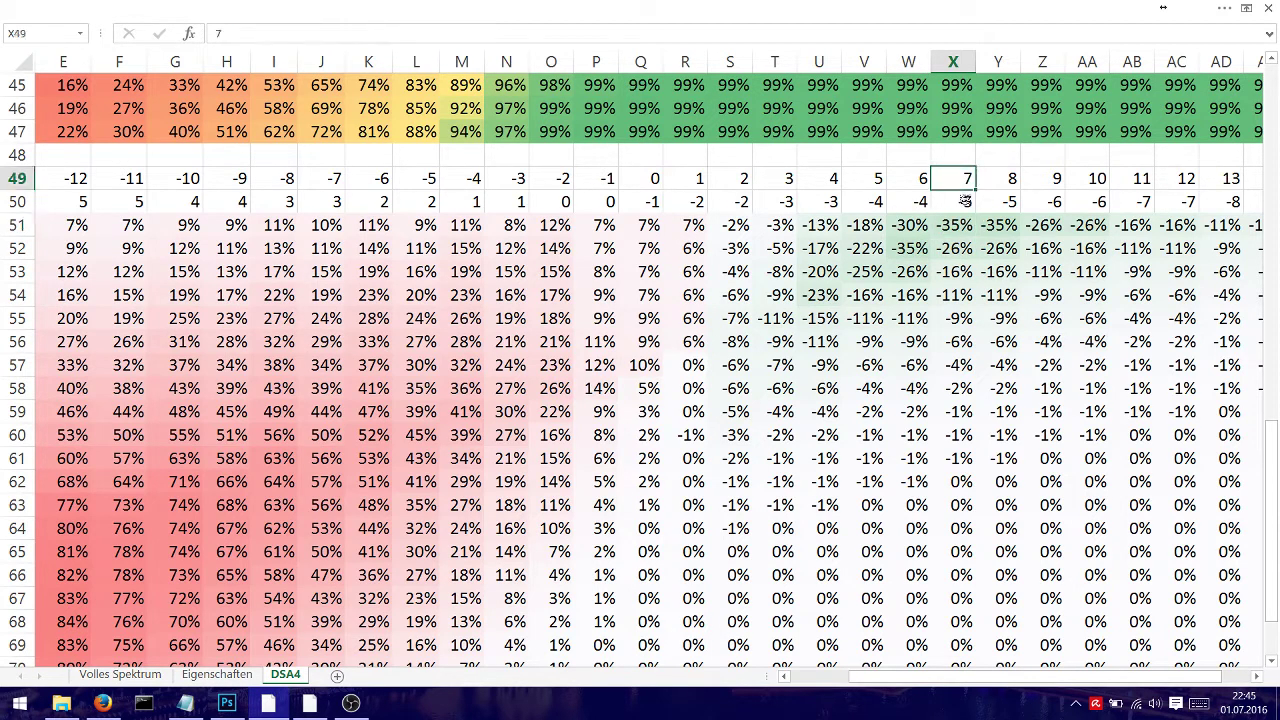
left_click(967, 203)
left_click(961, 226)
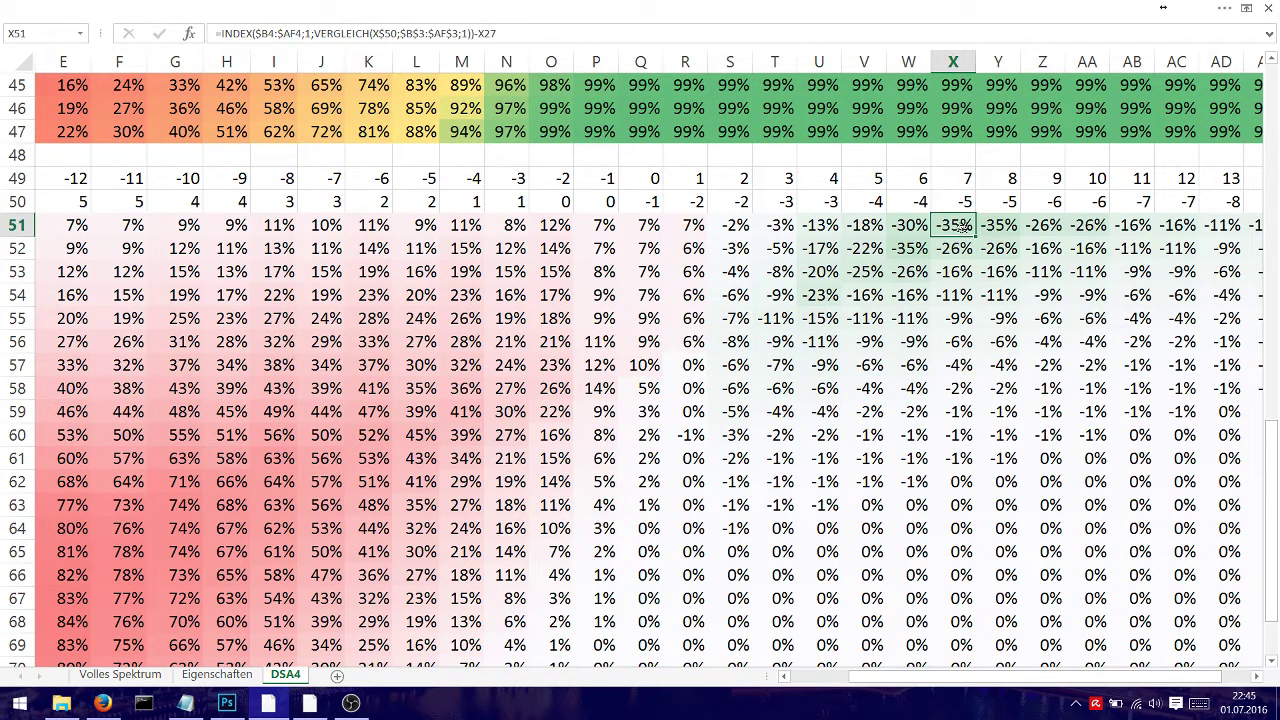
key("ctrl+Left")
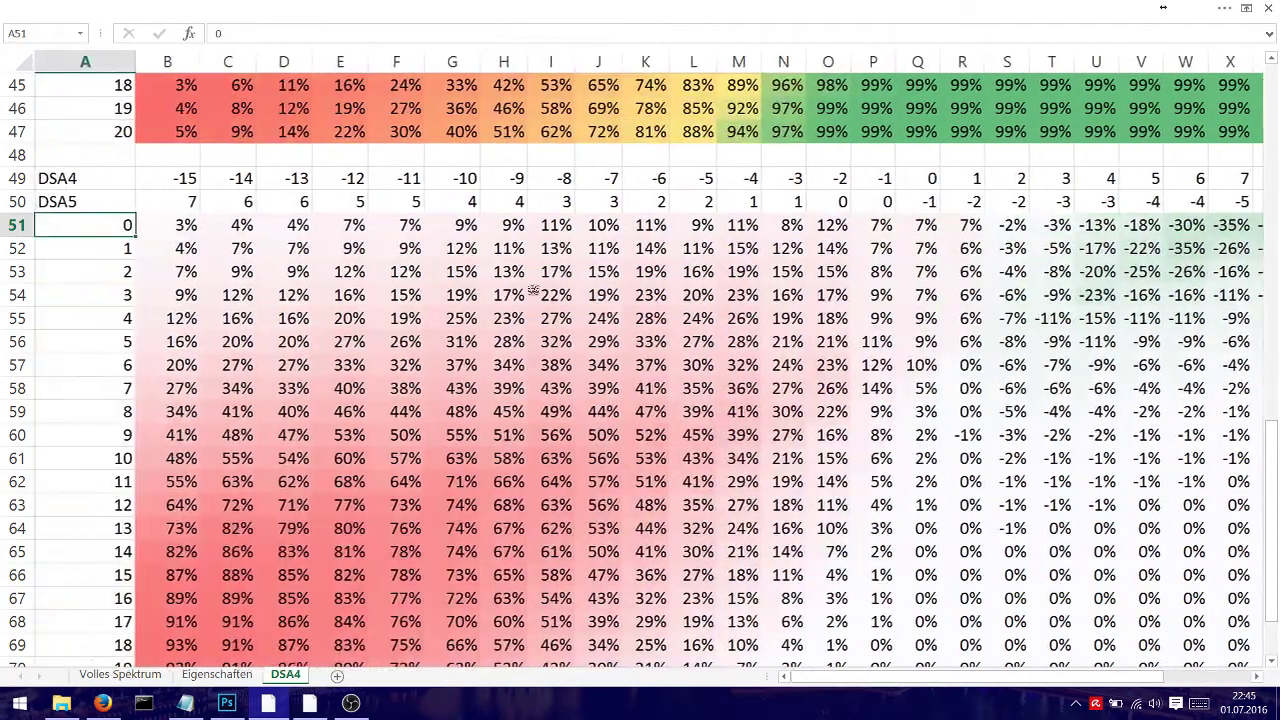
Examine the differences along row 51 from B51 through the positive DSA4 headers towards the table's last column
key("shift+Down")
key("shift+Down")
key("Right")
key("Right")
key("Right")
key("Right")
key("Right")
key("Right")
key("Right")
key("Right")
key("Right")
key("Right")
key("Right")
key("Right")
key("Right")
key("Right")
key("Right")
key("Right")
key("Right")
key("Right")
key("Right")
key("Right")
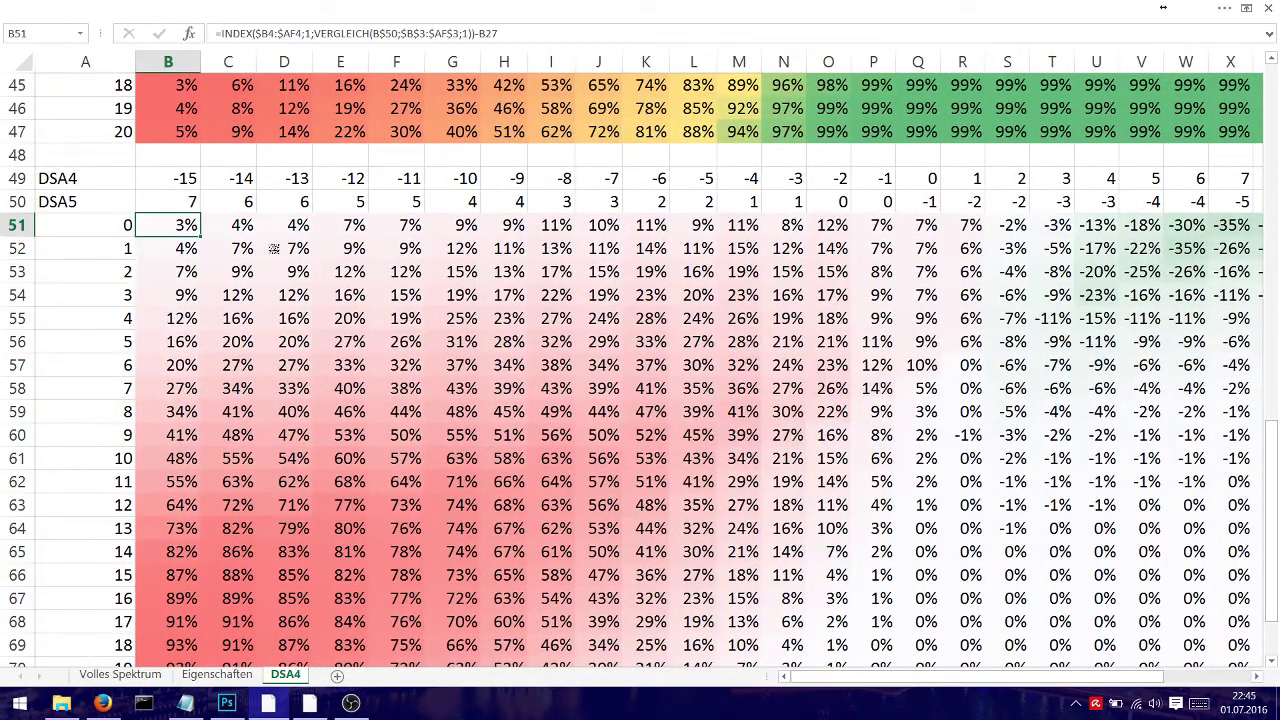
key("Right")
key("Right")
key("Right")
key("Right")
key("Right")
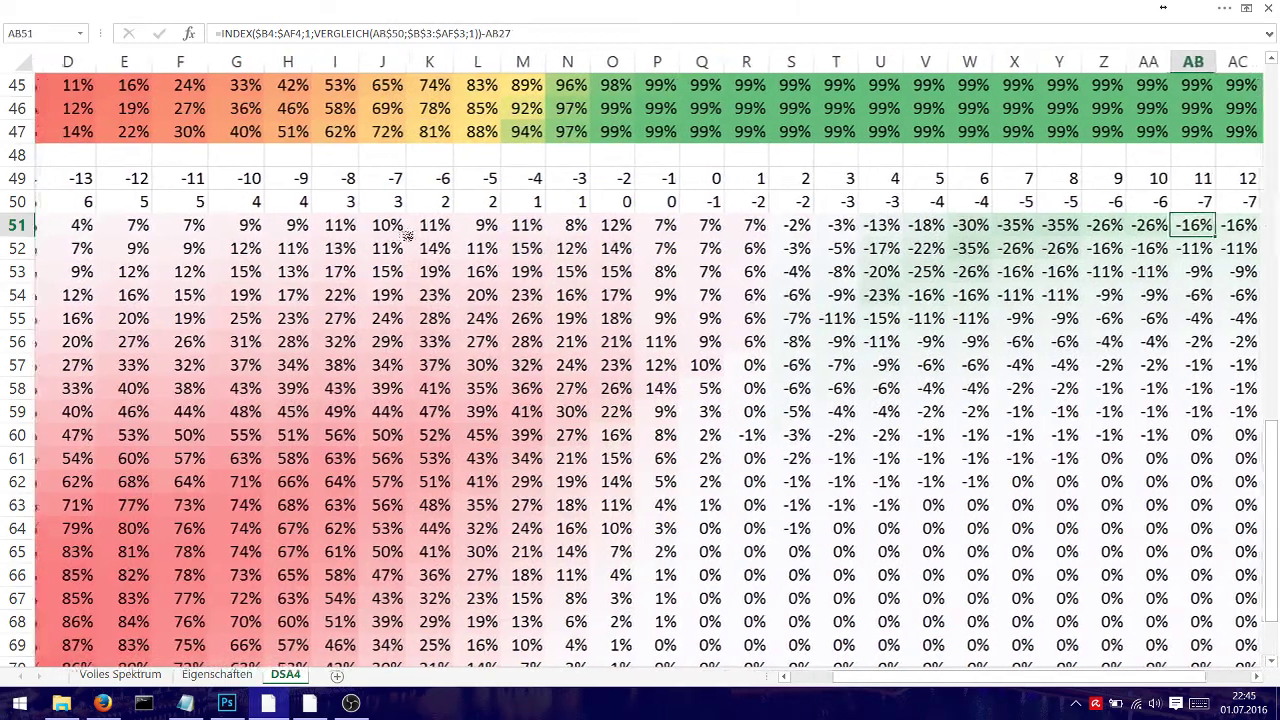
Go back along row 51 through the positive DSA4 headers and inspect the difference in X51
key("Left")
key("Left")
key("Left")
key("Left")
key("Left")
key("Left")
key("Left")
key("Left")
key("Left")
key("Right")
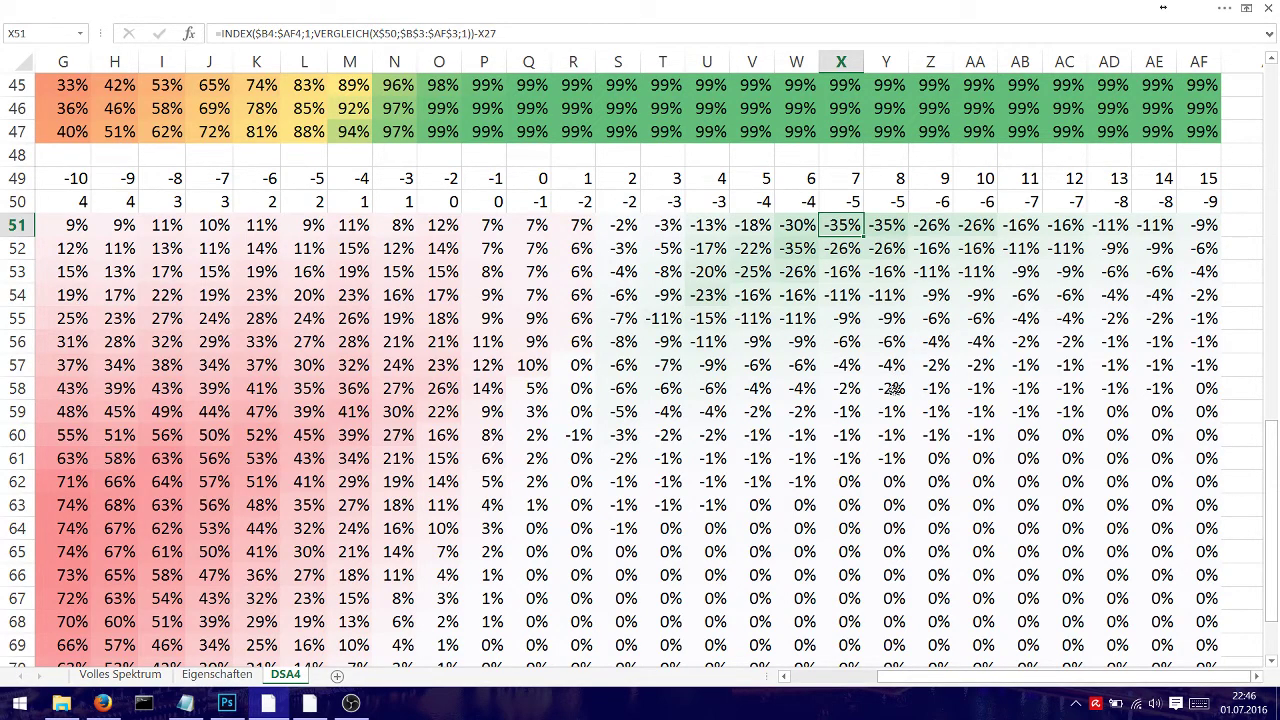
Inspect the difference in J68 and the conversion formula in row 73, ending on the additive constant in J73
scroll(858, 373, "down", 2)
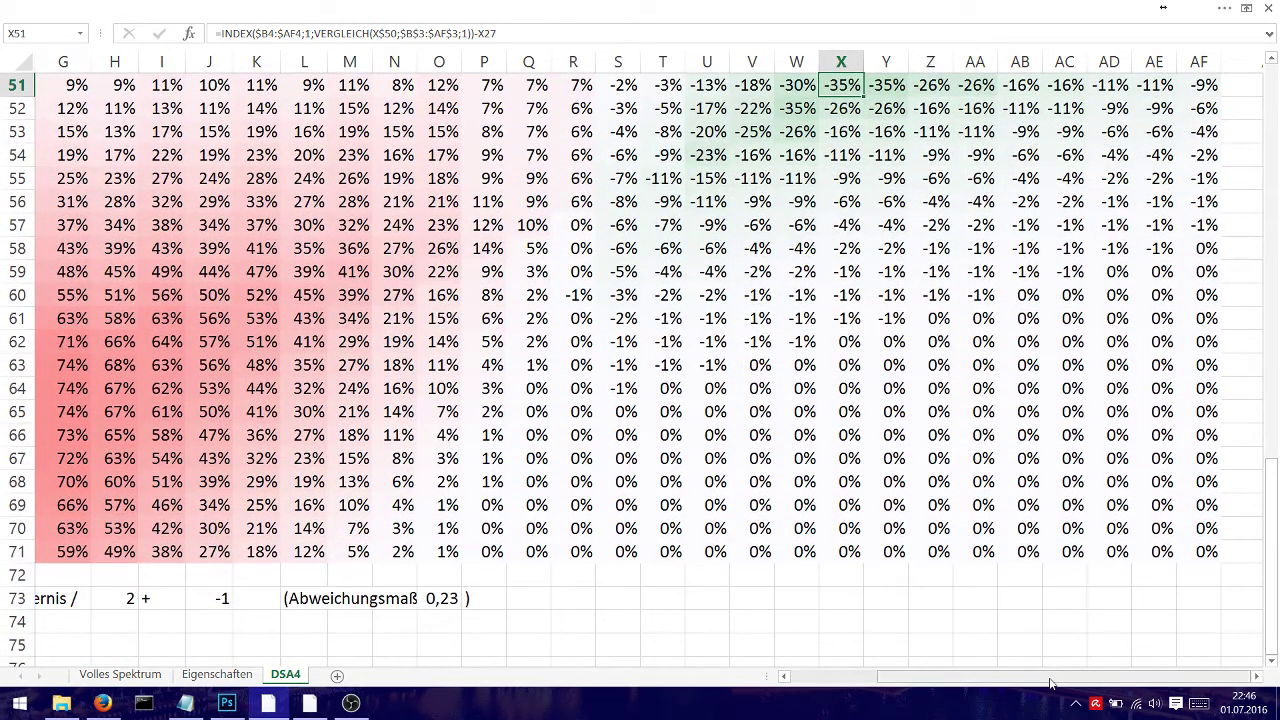
left_click_drag(1050, 677, 978, 677)
left_click(520, 478)
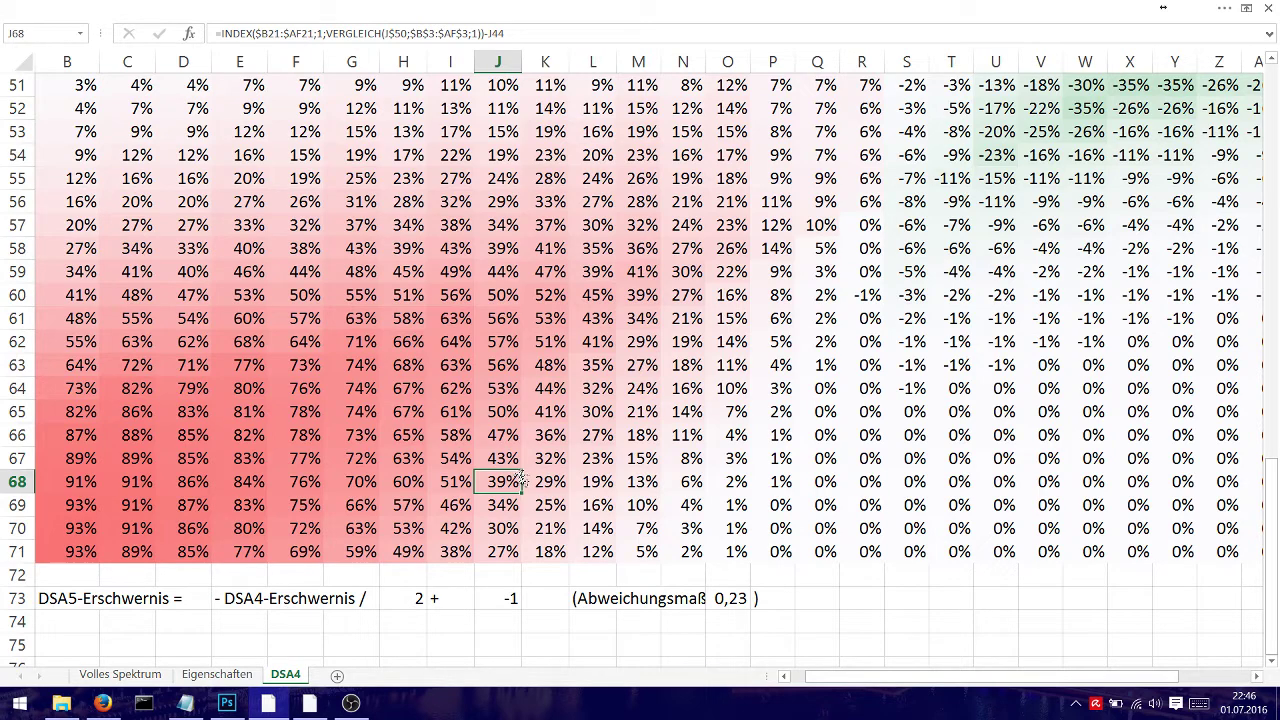
scroll(572, 498, "up", 1)
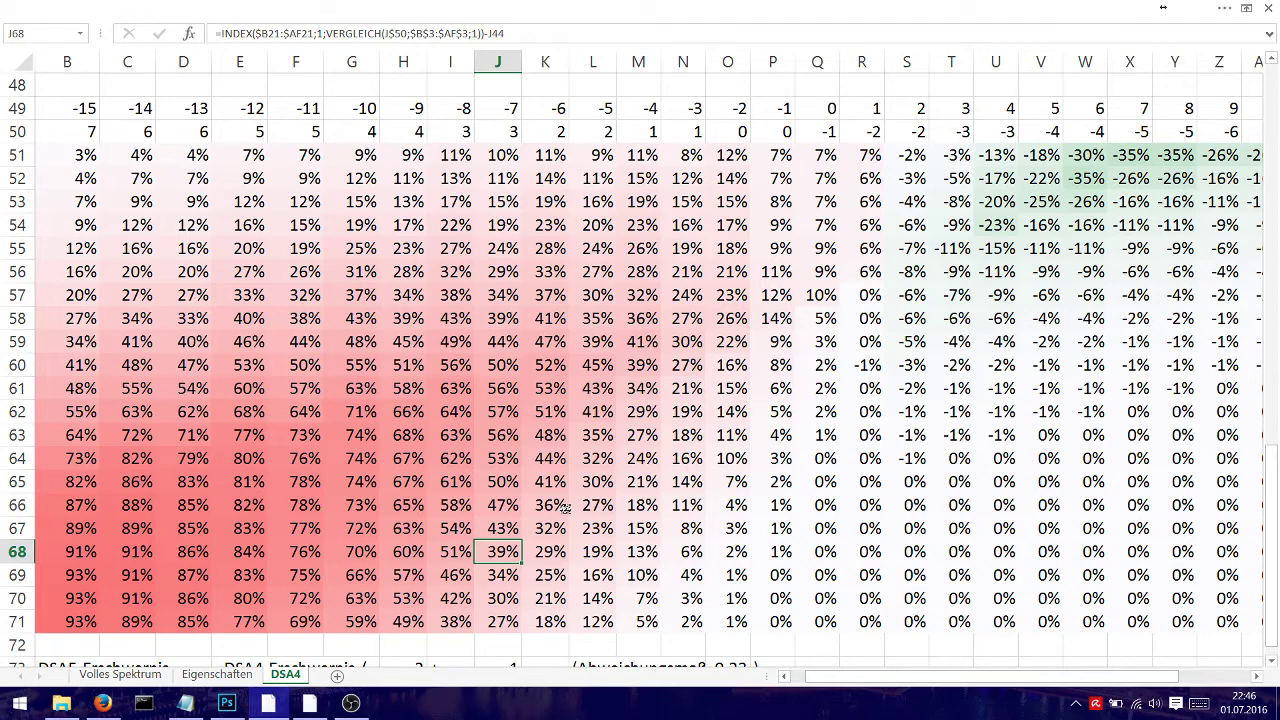
scroll(565, 507, "down", 1)
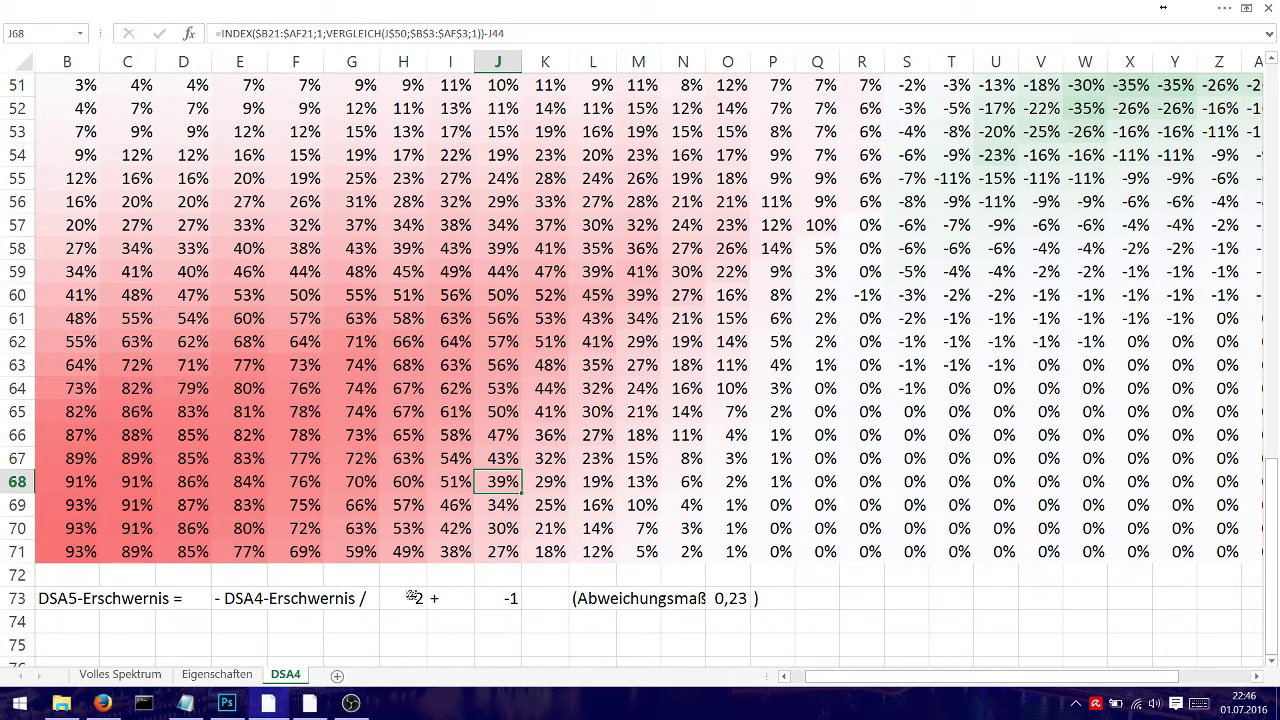
left_click(508, 598)
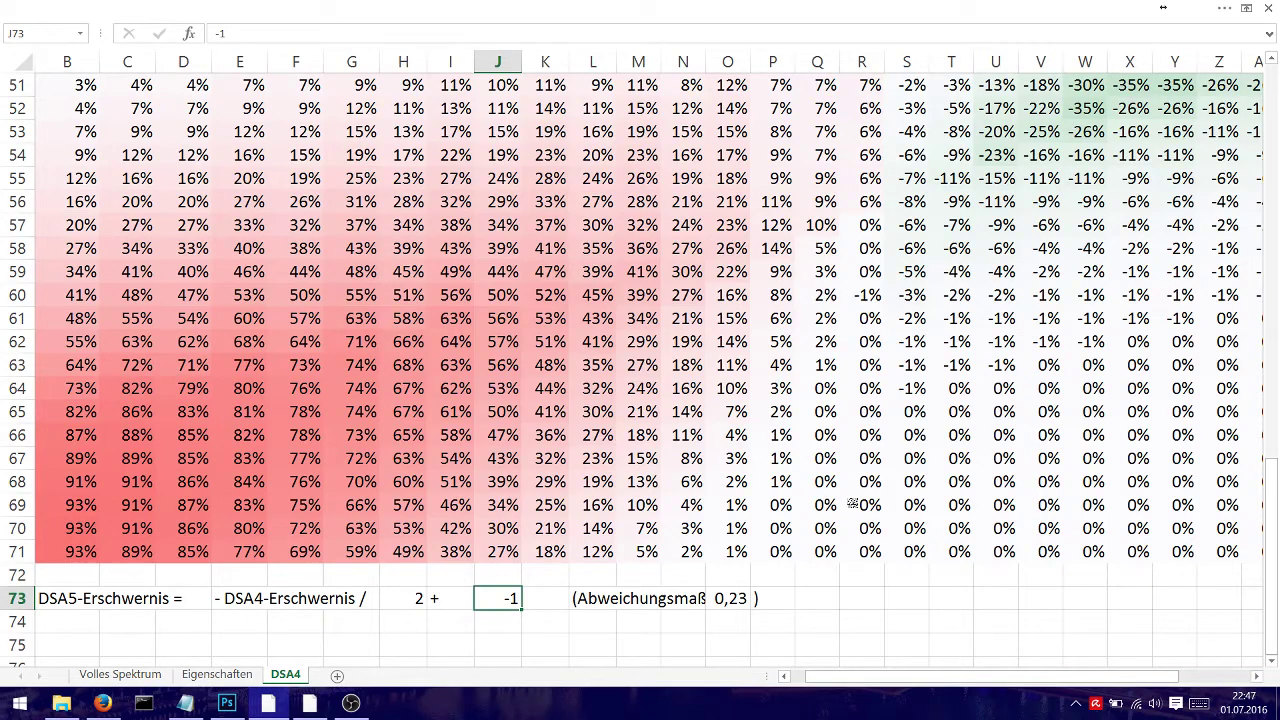
Compare the differences in rows 51 to 71 and their headers with the conversion formula and Abweichungsmaß in row 73
scroll(851, 504, "up", 3)
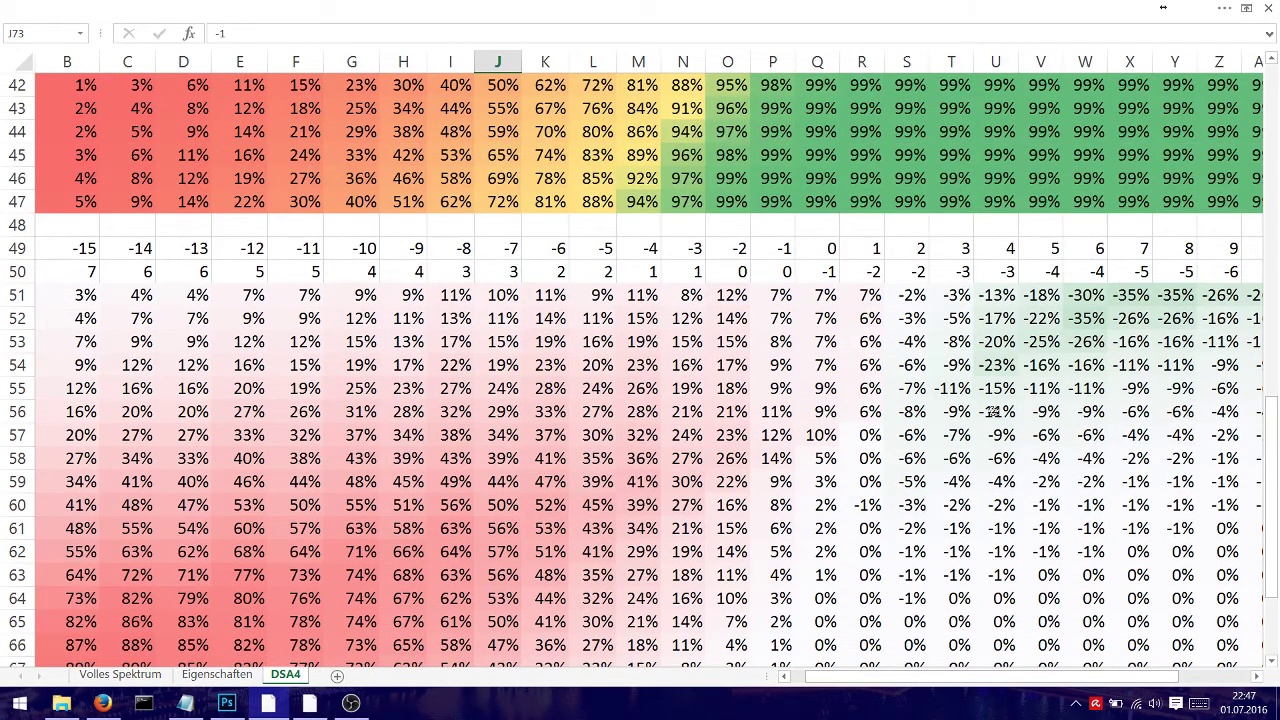
scroll(993, 410, "down", 2)
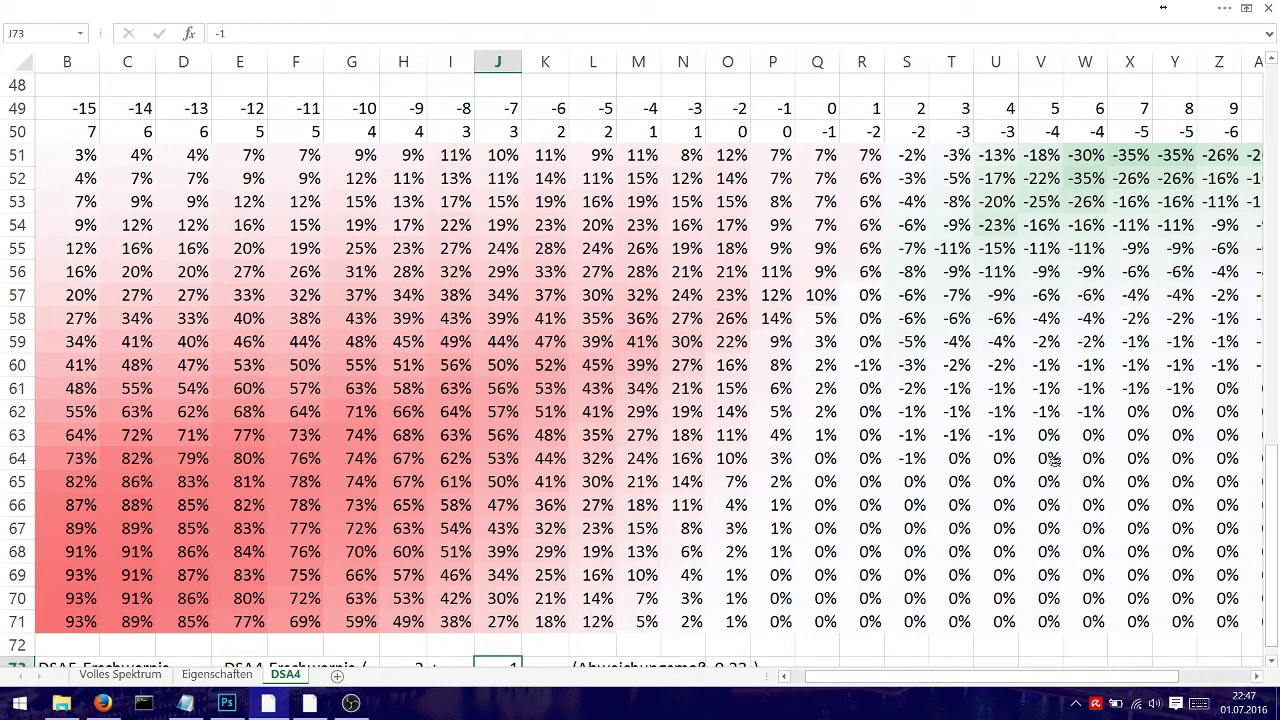
scroll(1050, 458, "down", 1)
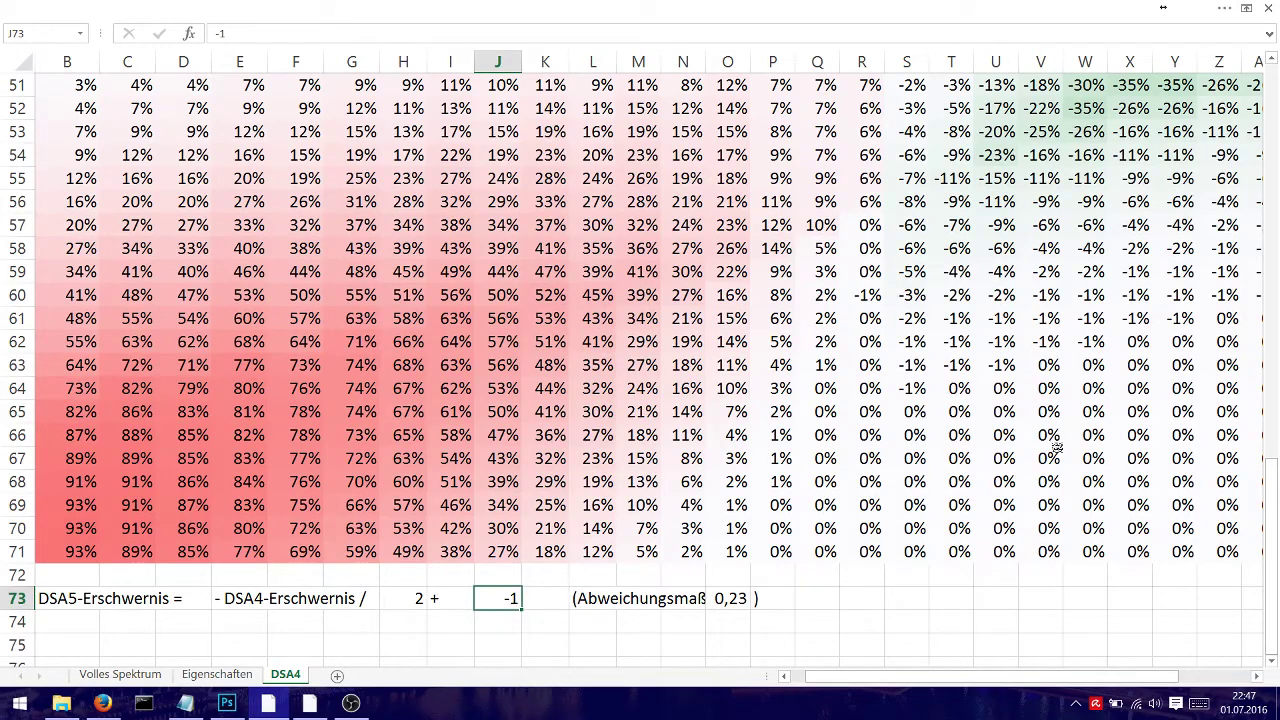
scroll(652, 583, "up", 1)
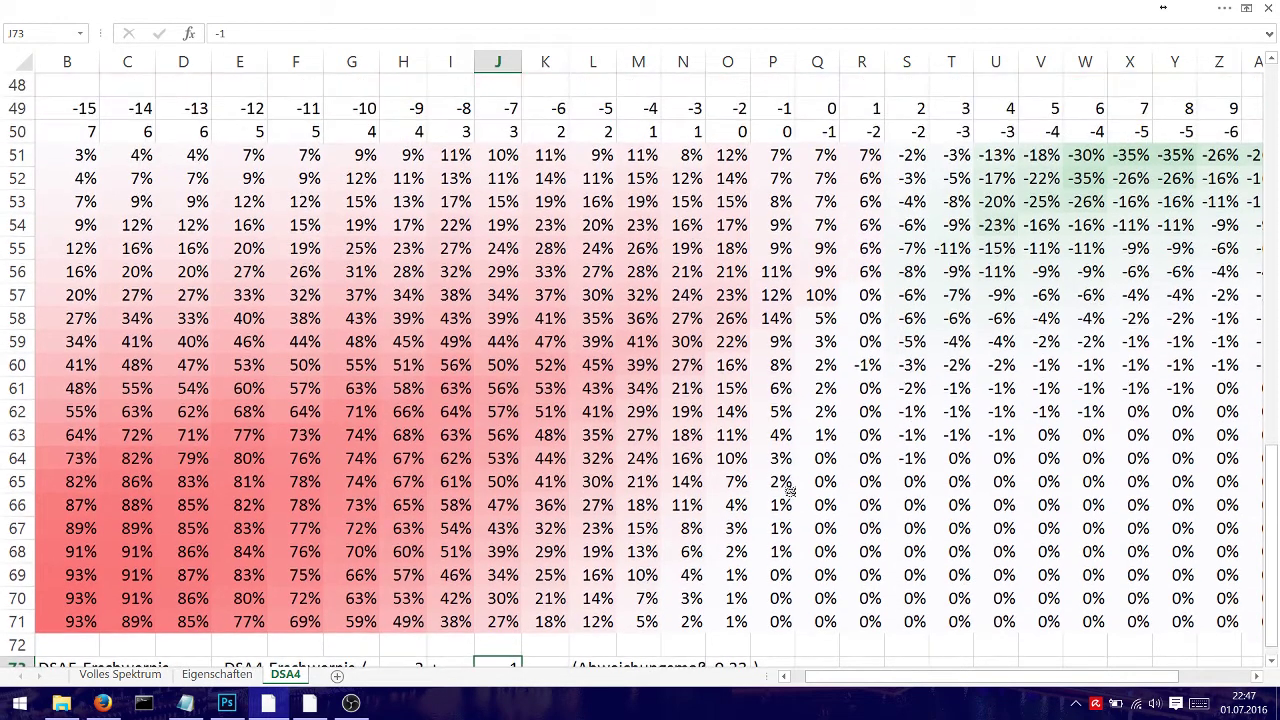